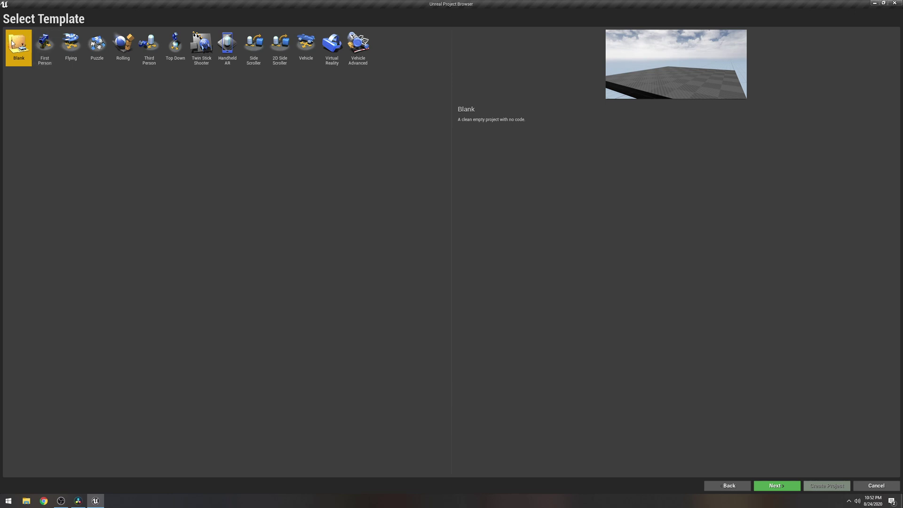
Create a blank Blueprint project named tutorial3 with starter content, maximum quality and raytracing disabled.
{"action": "left_click", "coordinate": [781, 488]}
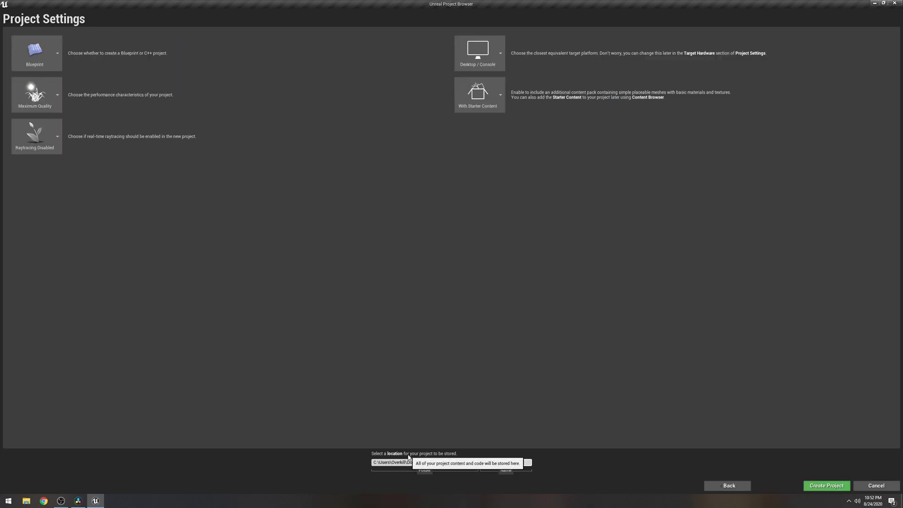
{"action": "left_click", "coordinate": [835, 488]}
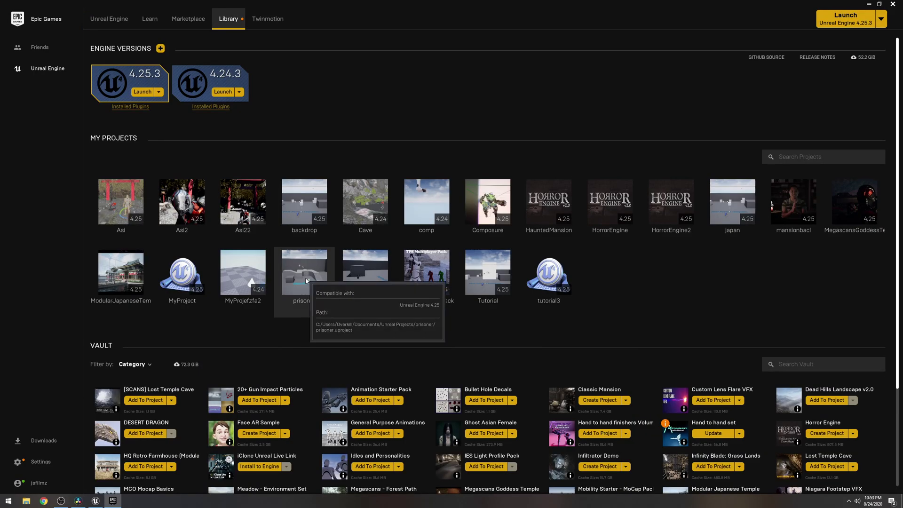
Switch to the Epic Games Launcher and add the HQ Retro Farmhouse asset from the vault to the tutorial3 project.
{"action": "scroll", "coordinate": [297, 362], "scroll_direction": "down", "scroll_amount": 2}
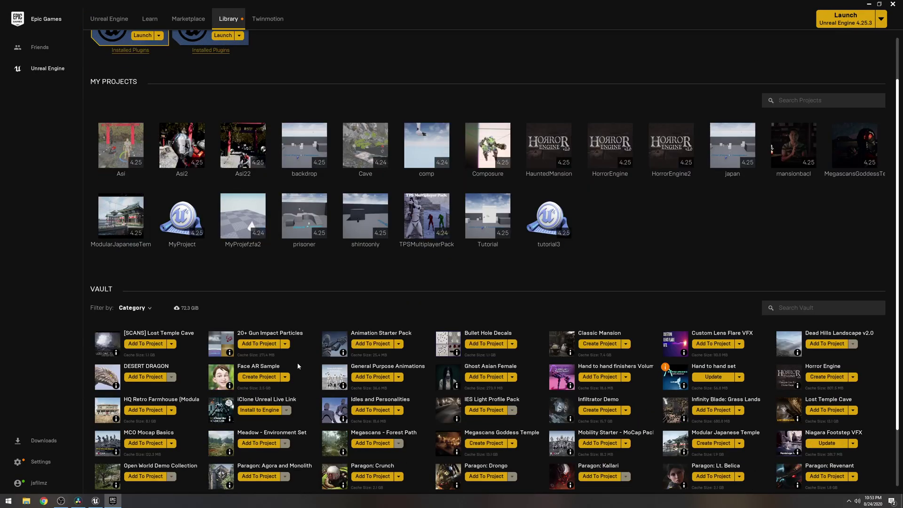
{"action": "scroll", "coordinate": [298, 363], "scroll_direction": "down", "scroll_amount": 3}
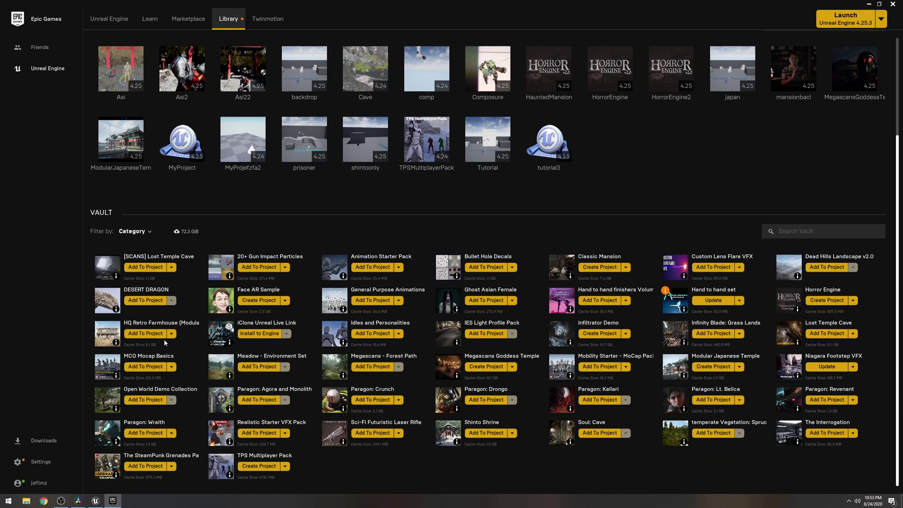
{"action": "left_click", "coordinate": [146, 334]}
{"action": "scroll", "coordinate": [454, 265], "scroll_direction": "down", "scroll_amount": 2}
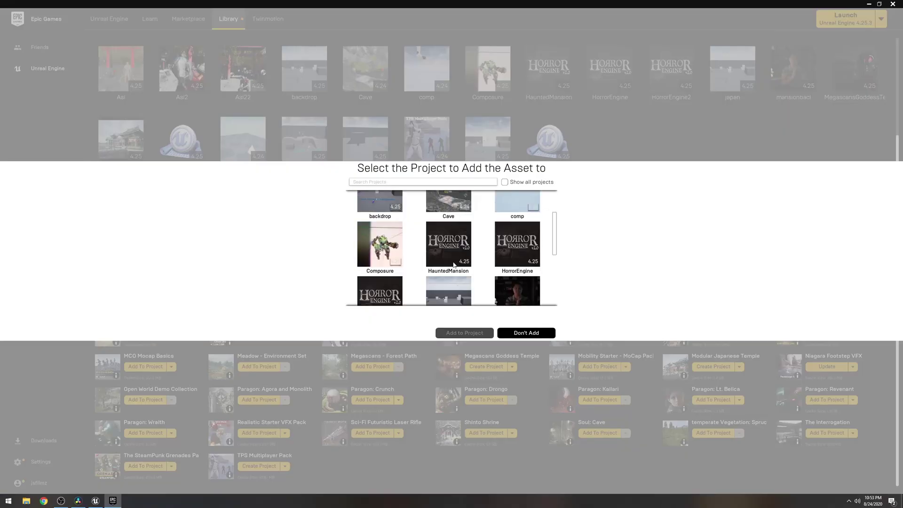
{"action": "scroll", "coordinate": [454, 265], "scroll_direction": "down", "scroll_amount": 3}
{"action": "left_click", "coordinate": [516, 277]}
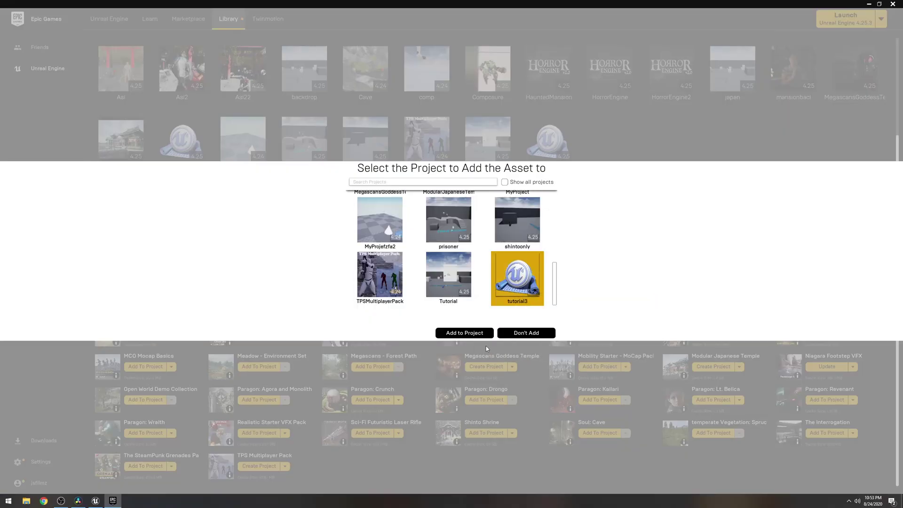
{"action": "left_click", "coordinate": [476, 333]}
Switch back to Unreal Editor and open the DemoMap level from the HQRetroFarmhouse Maps folder.
{"action": "left_click", "coordinate": [95, 501]}
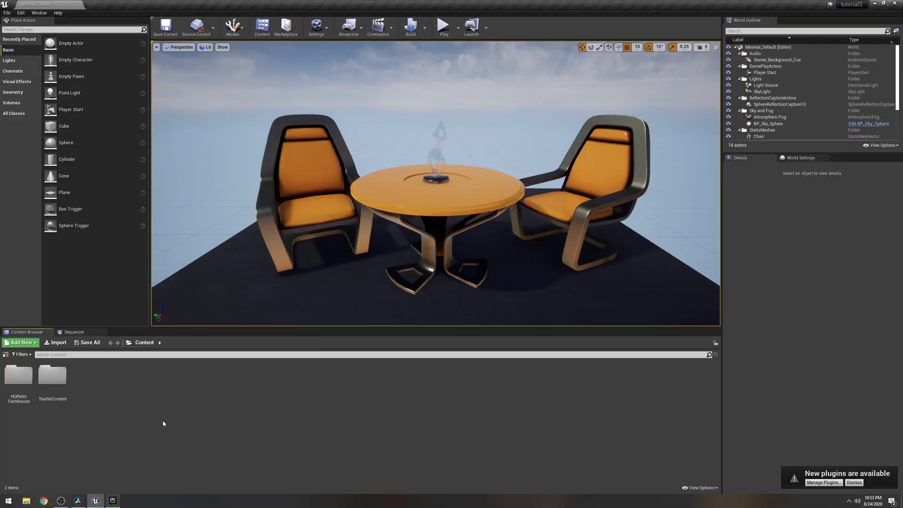
{"action": "double_click", "coordinate": [19, 376]}
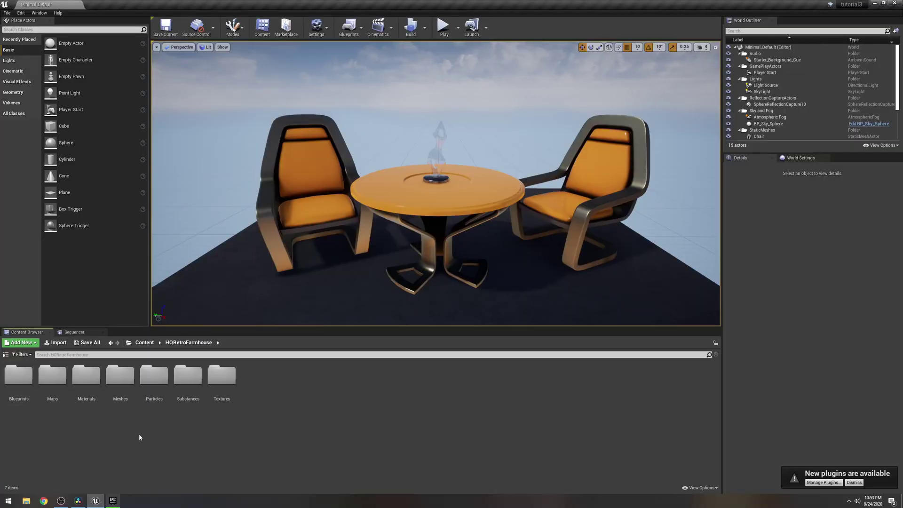
{"action": "double_click", "coordinate": [53, 375]}
{"action": "double_click", "coordinate": [52, 376]}
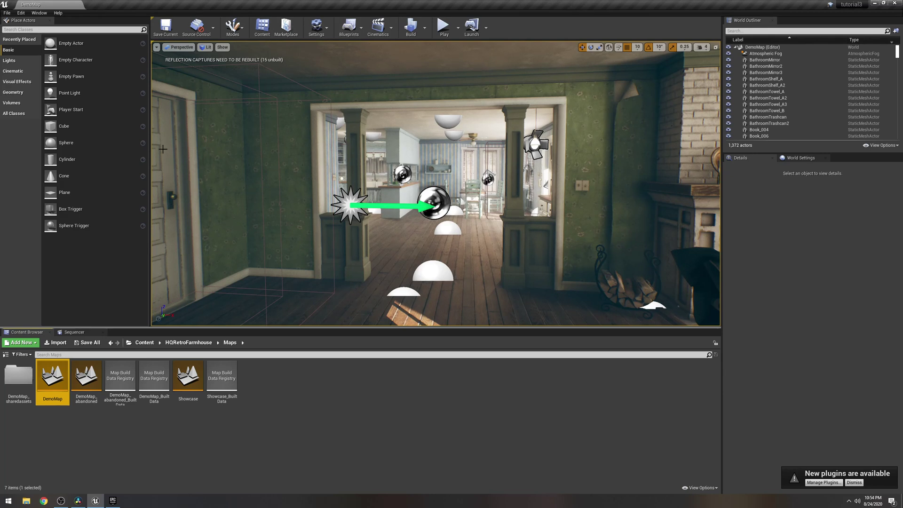
Find the built-in Composite Plane plugin by searching for "compos" and enable it, accepting its beta status.
{"action": "left_click", "coordinate": [21, 12]}
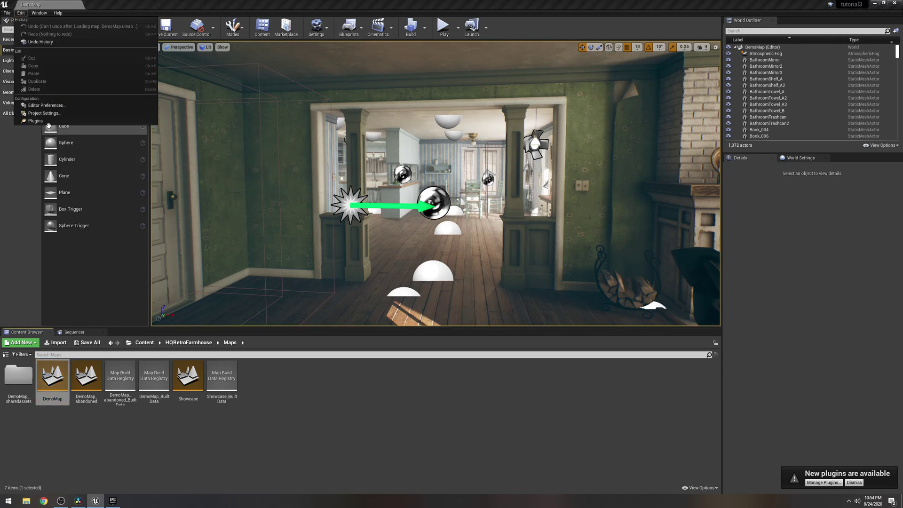
{"action": "left_click", "coordinate": [33, 105]}
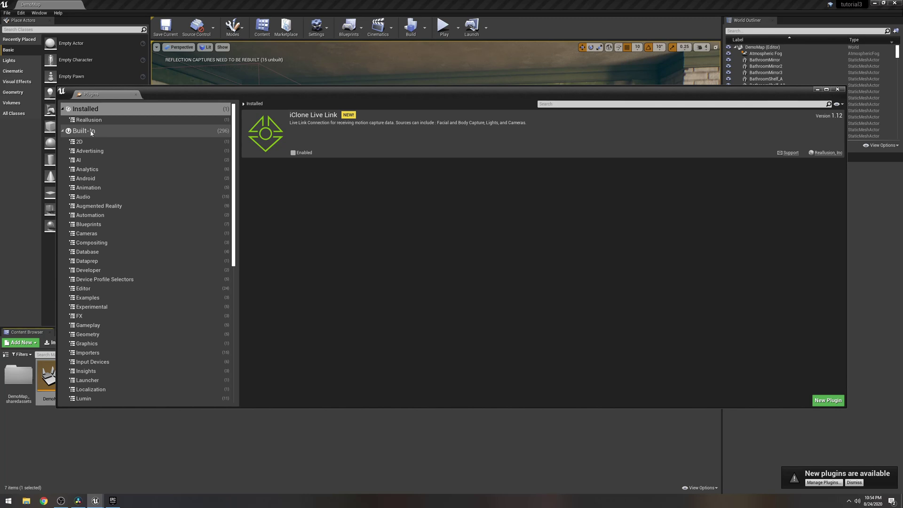
{"action": "left_click", "coordinate": [76, 132]}
{"action": "left_click", "coordinate": [592, 104]}
{"action": "type", "text": "com"}
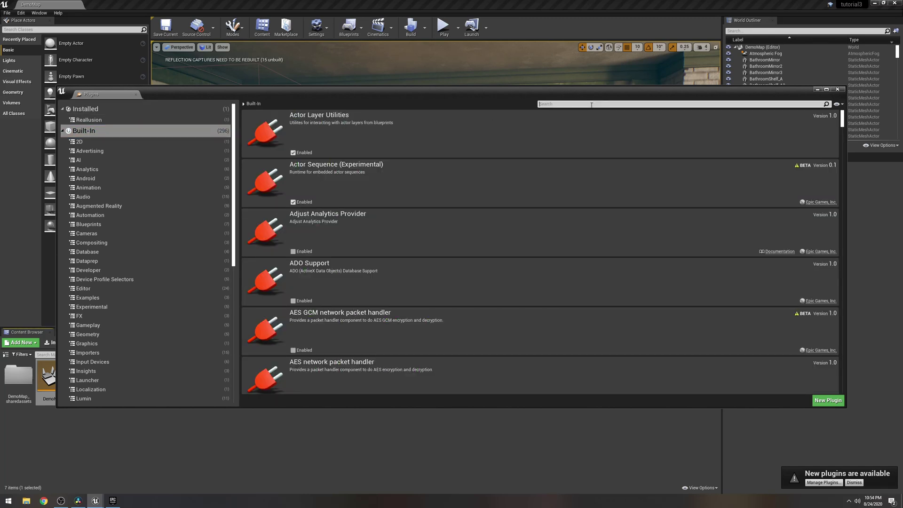
{"action": "type", "text": "pos"}
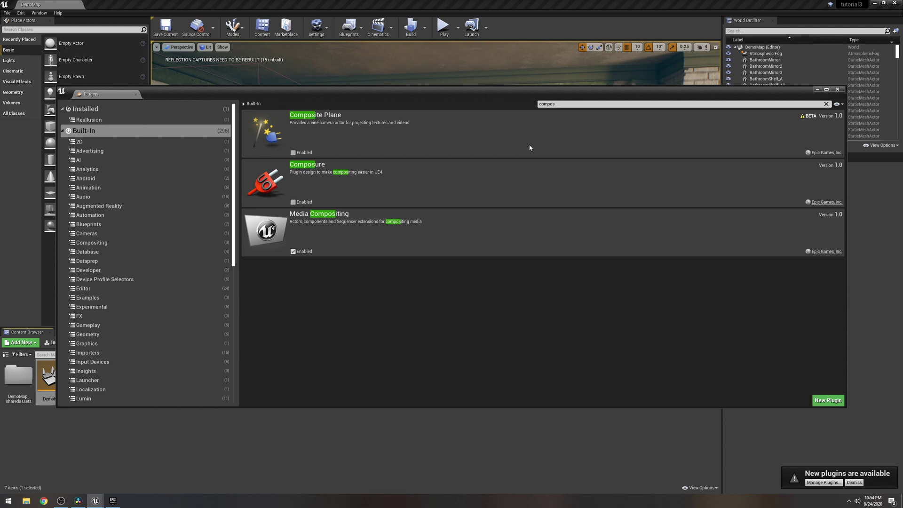
{"action": "left_click", "coordinate": [294, 153]}
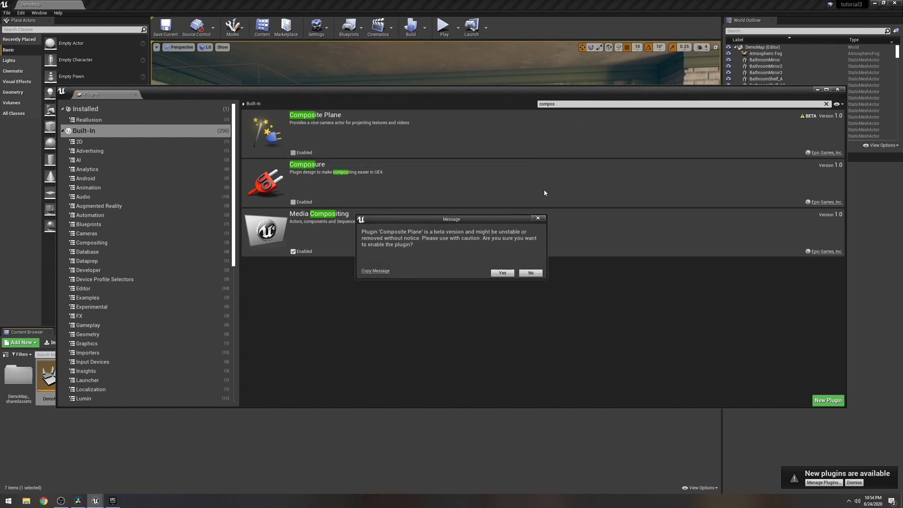
{"action": "left_click", "coordinate": [503, 273]}
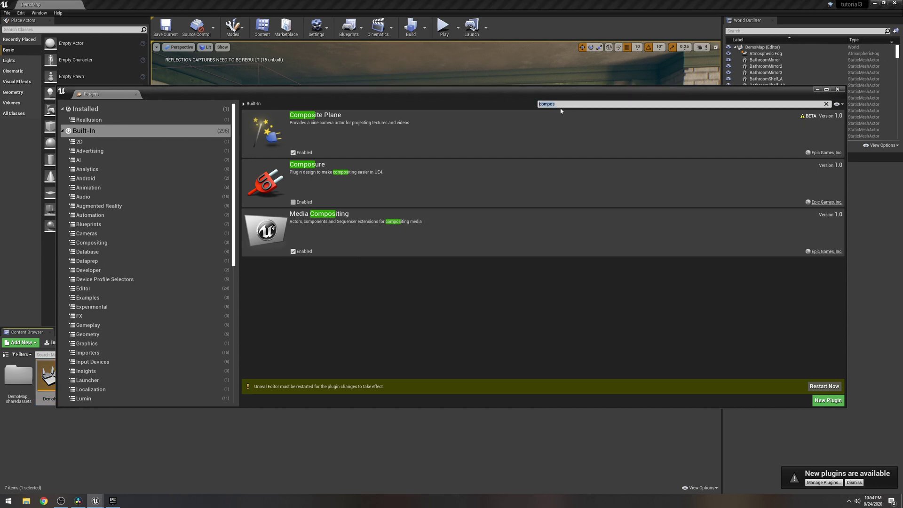
Enable the Apple ProRes Media plugin and restart the editor to apply the plugin changes.
{"action": "type", "text": "prores"}
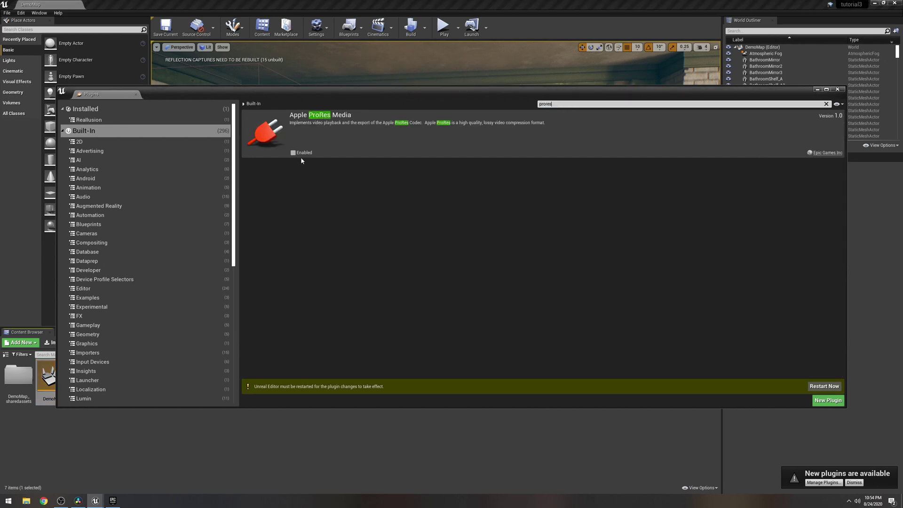
{"action": "left_click", "coordinate": [293, 153]}
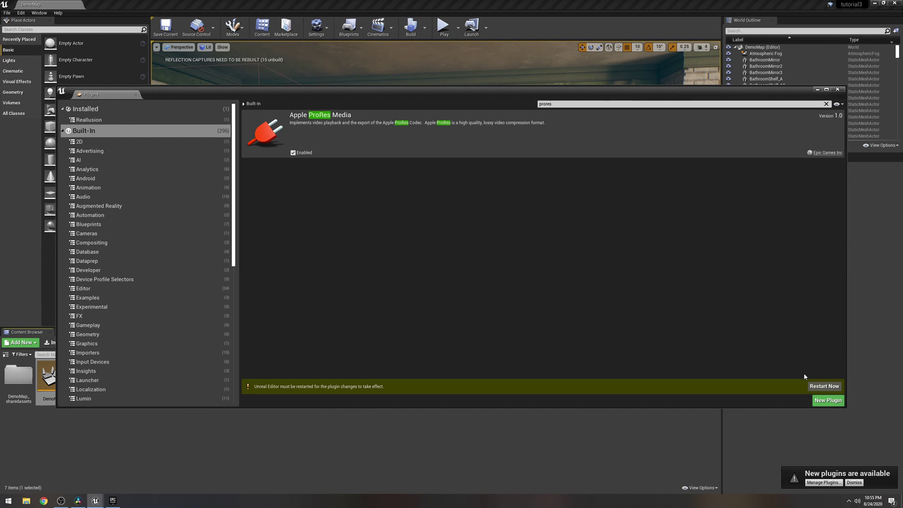
{"action": "left_click", "coordinate": [824, 386]}
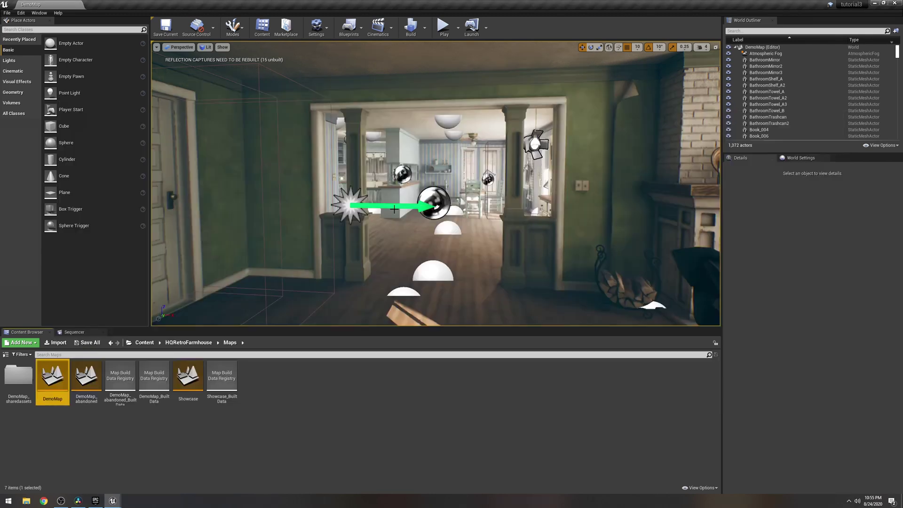
Set the viewport camera speed to 3.
{"action": "mouse_move", "coordinate": [455, 175]}
{"action": "right_mouse_down"}
{"action": "mouse_move", "coordinate": [572, 175]}
{"action": "mouse_move", "coordinate": [454, 175]}
{"action": "right_mouse_up"}
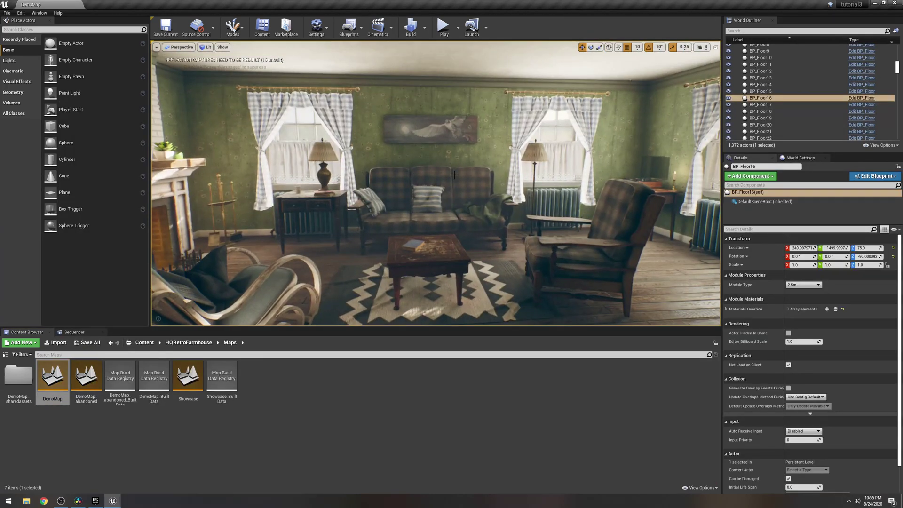
{"action": "left_click", "coordinate": [703, 47]}
{"action": "left_click_drag", "start_coordinate": [721, 64], "coordinate": [707, 64]}
Select the near chair at the dining table and rotate it around to face the camera, with a Z rotation of about 446°.
{"action": "right_click_drag", "start_coordinate": [518, 155], "coordinate": [285, 158]}
{"action": "key", "text": "w"}
{"action": "key", "text": "w"}
{"action": "key", "text": "w"}
{"action": "right_click_drag", "start_coordinate": [456, 265], "coordinate": [460, 241]}
{"action": "left_click", "coordinate": [461, 241]}
{"action": "key", "text": "e"}
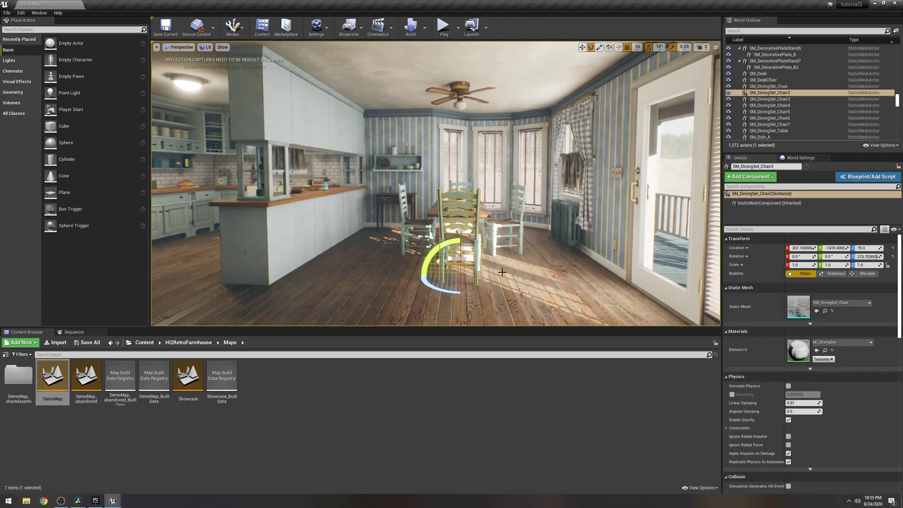
{"action": "left_click_drag", "start_coordinate": [441, 290], "coordinate": [513, 293]}
{"action": "right_click_drag", "start_coordinate": [460, 263], "coordinate": [460, 285]}
Move the rotated dining chair away from the table into the open floor, to Y about -1250.
{"action": "key", "text": "s"}
{"action": "scroll", "coordinate": [457, 234], "scroll_direction": "down", "scroll_amount": 5}
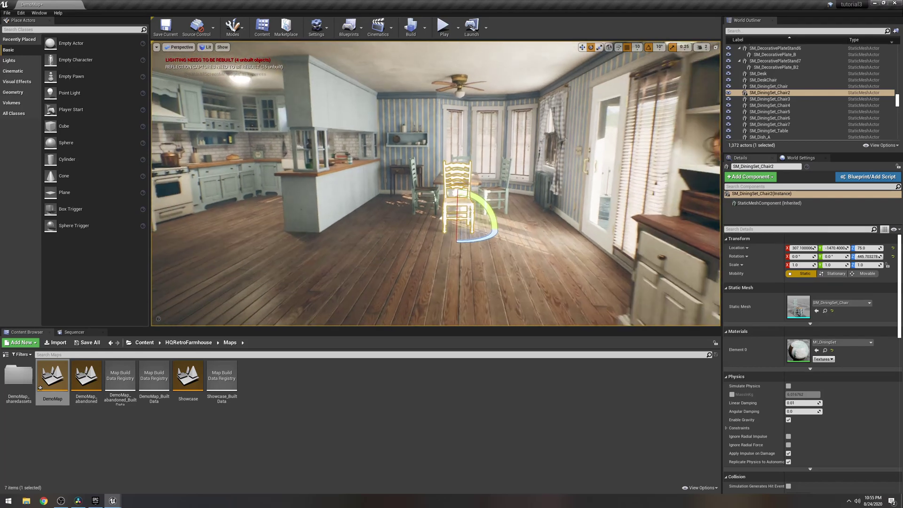
{"action": "key", "text": "w"}
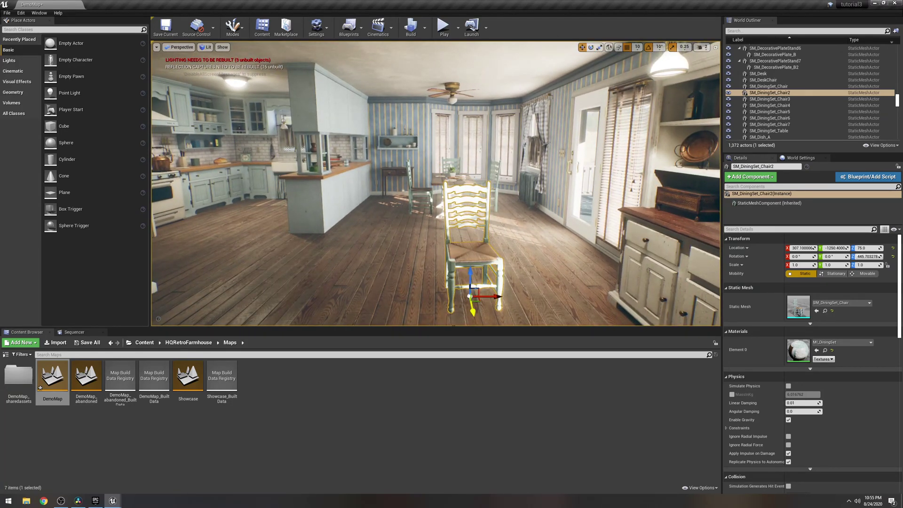
{"action": "scroll", "coordinate": [473, 308], "scroll_direction": "down", "scroll_amount": 2}
Set the position grid snap to 1 and straighten the dining chair to a Z rotation of about 90°.
{"action": "key", "text": "e"}
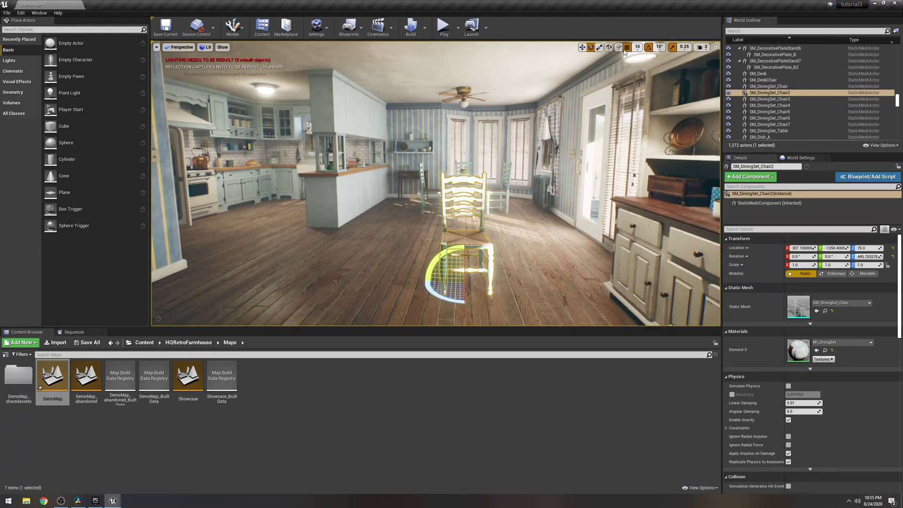
{"action": "left_click", "coordinate": [660, 47]}
{"action": "left_click", "coordinate": [637, 47]}
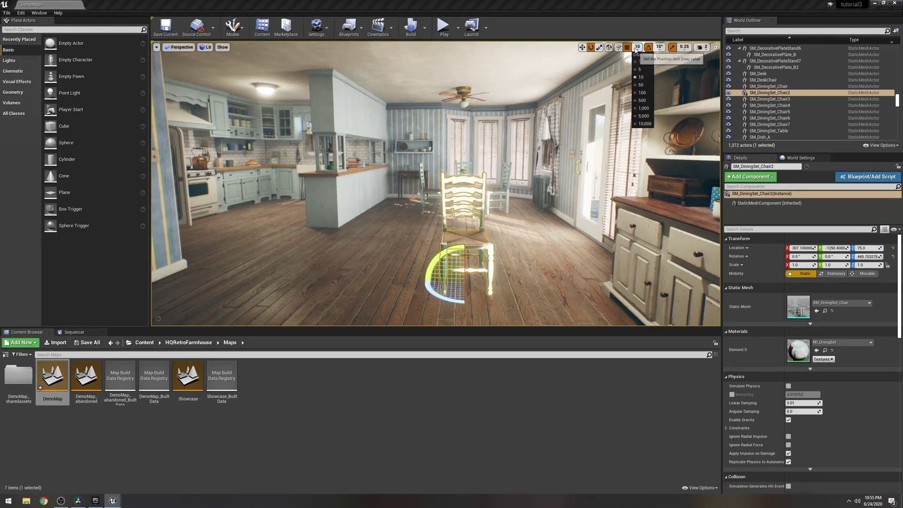
{"action": "left_click", "coordinate": [635, 62]}
{"action": "left_click_drag", "start_coordinate": [446, 299], "coordinate": [435, 297]}
{"action": "mouse_move", "coordinate": [864, 256]}
{"action": "left_mouse_down"}
{"action": "mouse_move", "coordinate": [879, 256]}
{"action": "mouse_move", "coordinate": [860, 256]}
{"action": "mouse_move", "coordinate": [869, 256]}
{"action": "left_mouse_up"}
{"action": "key", "text": "w"}
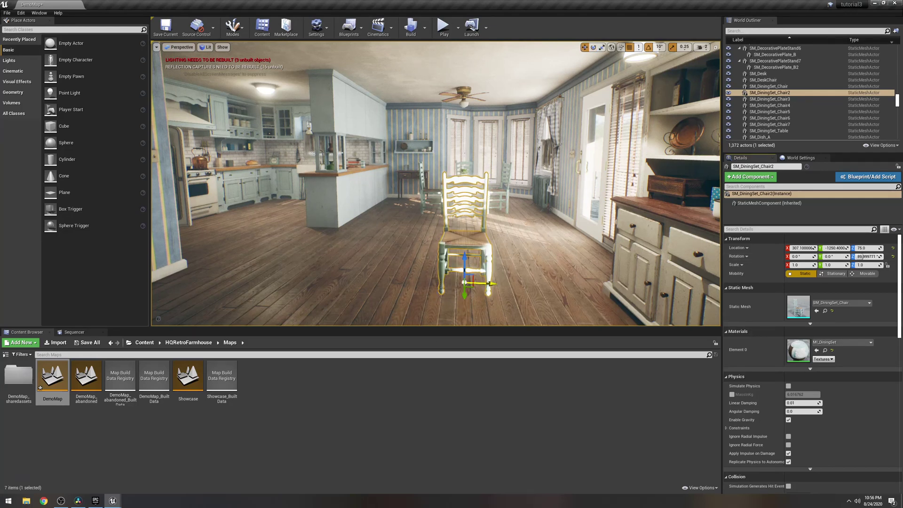
Slide the dining chair along the X axis toward the middle of the room.
{"action": "left_click_drag", "start_coordinate": [490, 283], "coordinate": [468, 284]}
{"action": "key", "text": "s"}
{"action": "right_click_drag", "start_coordinate": [468, 284], "coordinate": [442, 284]}
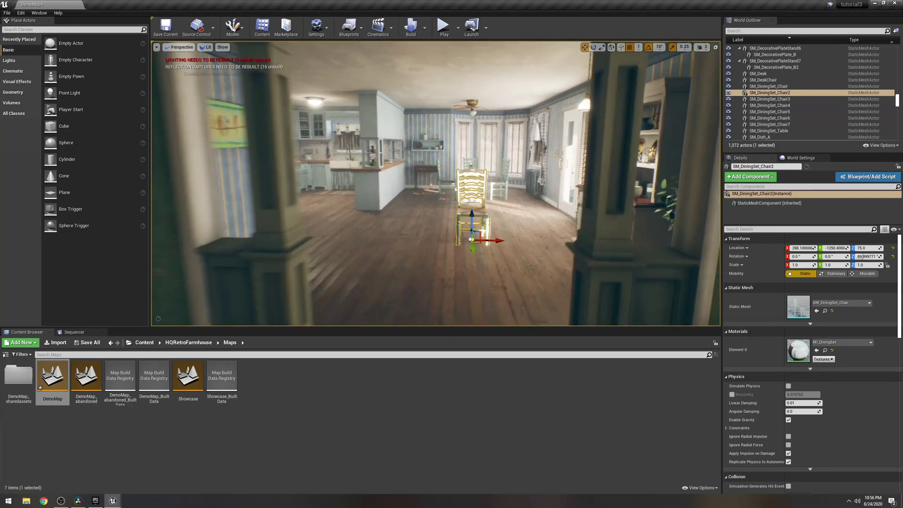
{"action": "scroll", "coordinate": [471, 240], "scroll_direction": "down", "scroll_amount": 5}
{"action": "left_click_drag", "start_coordinate": [500, 198], "coordinate": [489, 202]}
{"action": "key", "text": "w"}
{"action": "right_click_drag", "start_coordinate": [496, 225], "coordinate": [459, 230]}
{"action": "key", "text": "e"}
{"action": "left_click", "coordinate": [508, 230]}
{"action": "key", "text": "w"}
{"action": "key", "text": "d"}
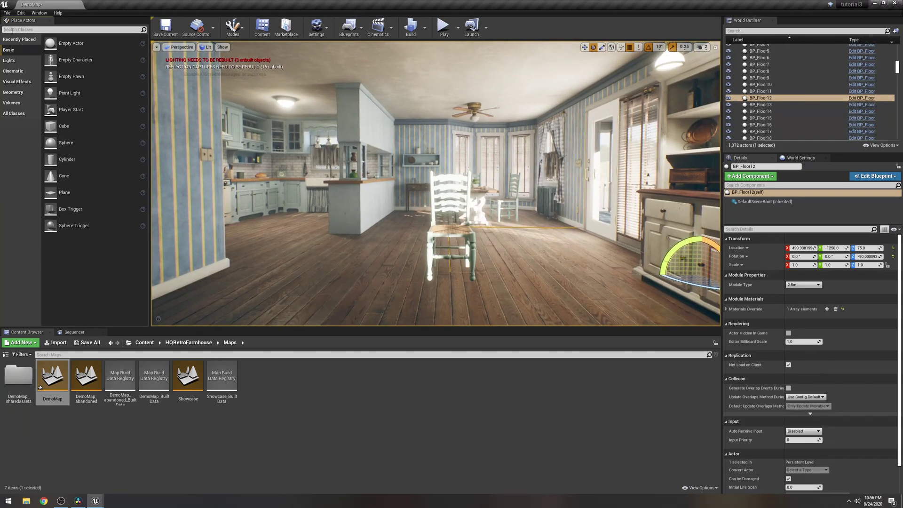
Find the Plane actor and place it in the level at the dining chair.
{"action": "left_click", "coordinate": [11, 30]}
{"action": "type", "text": "plane"}
{"action": "left_click_drag", "start_coordinate": [23, 43], "coordinate": [464, 187]}
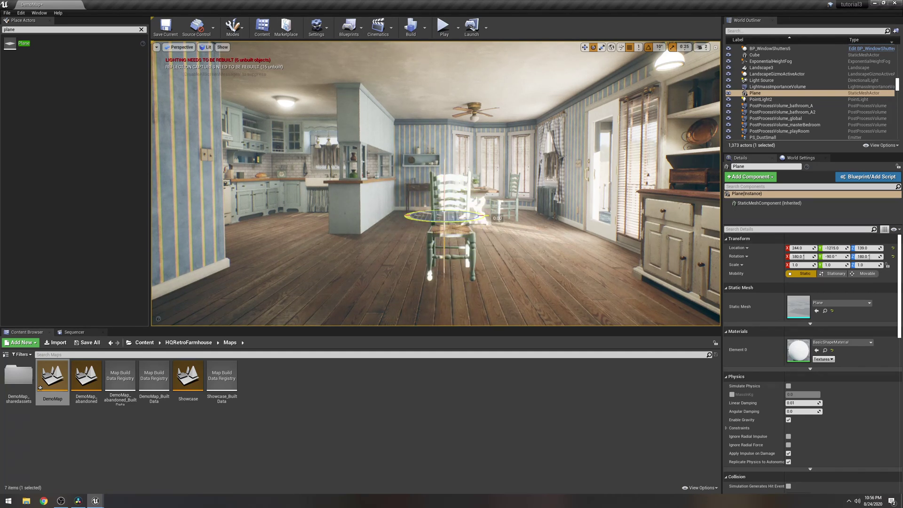
Turn the plane upright to face the camera with a Z rotation of -90° and set its Y scale to 1.78.
{"action": "left_click_drag", "start_coordinate": [485, 216], "coordinate": [454, 225]}
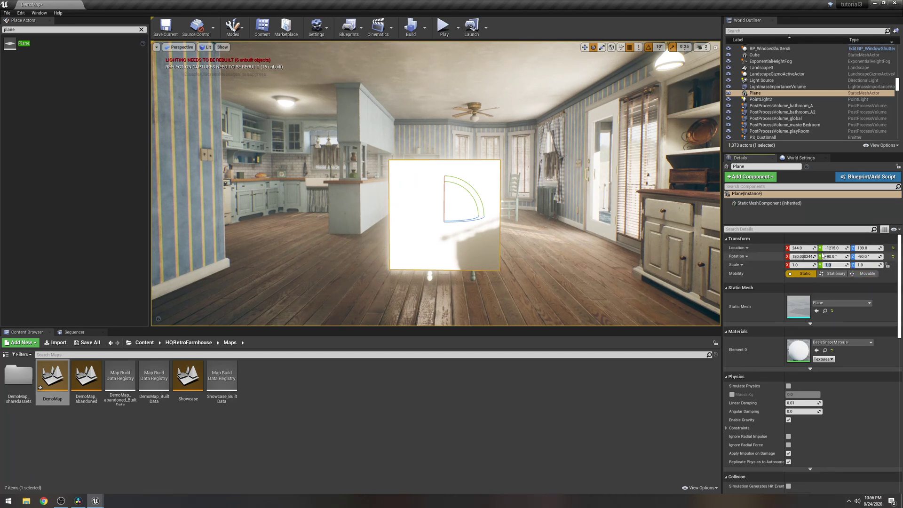
{"action": "key", "text": "Return"}
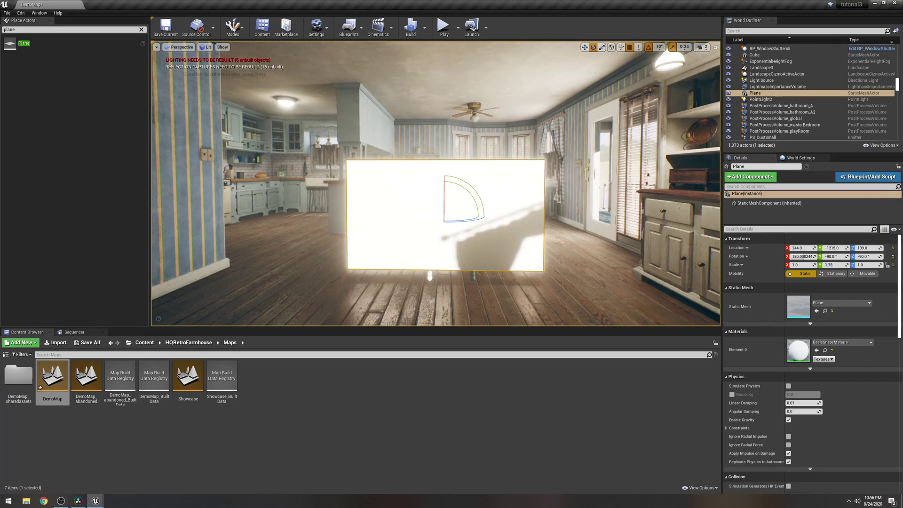
Position the plane just in front of the dining chair, at about X 252, Y -1237, Z 173.
{"action": "left_click_drag", "start_coordinate": [437, 189], "coordinate": [478, 179]}
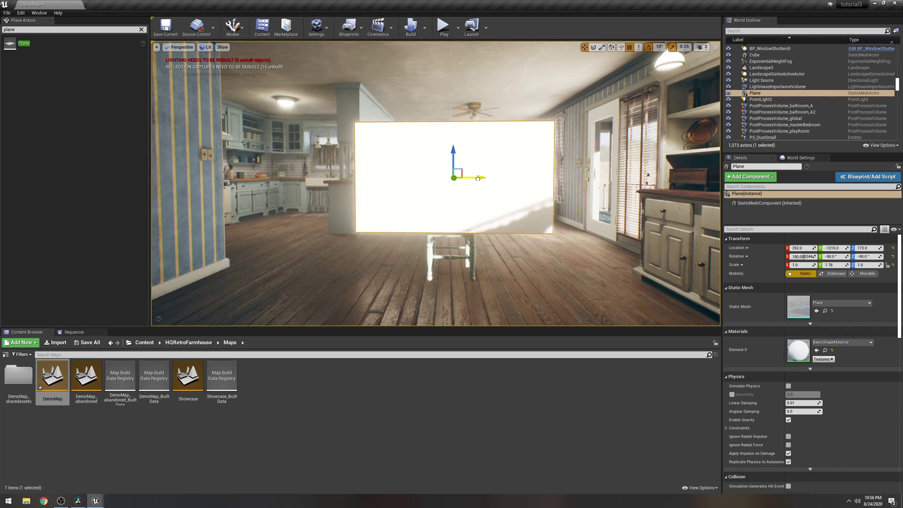
{"action": "right_click_drag", "start_coordinate": [478, 178], "coordinate": [663, 179]}
{"action": "right_click_drag", "start_coordinate": [430, 180], "coordinate": [418, 167]}
{"action": "left_click_drag", "start_coordinate": [418, 168], "coordinate": [373, 169]}
{"action": "right_click_drag", "start_coordinate": [492, 227], "coordinate": [407, 221]}
{"action": "key", "text": "s"}
{"action": "key", "text": "s"}
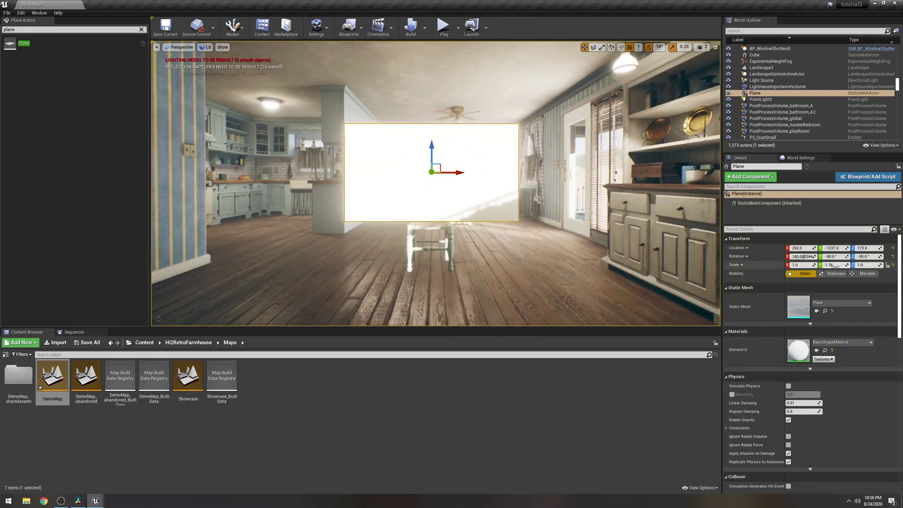
{"action": "right_click_drag", "start_coordinate": [518, 227], "coordinate": [500, 217]}
{"action": "key", "text": "w"}
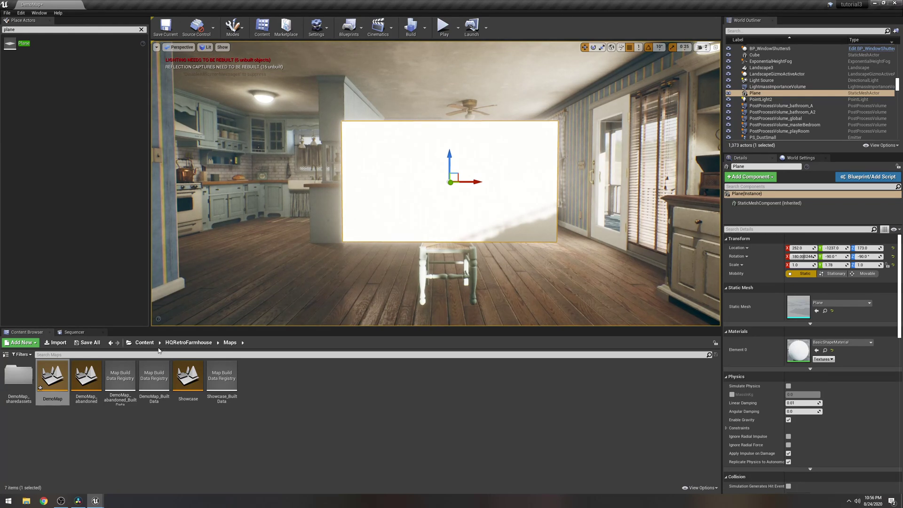
Create a folder named "footage" in the project's root Content folder and open it.
{"action": "left_click", "coordinate": [142, 343]}
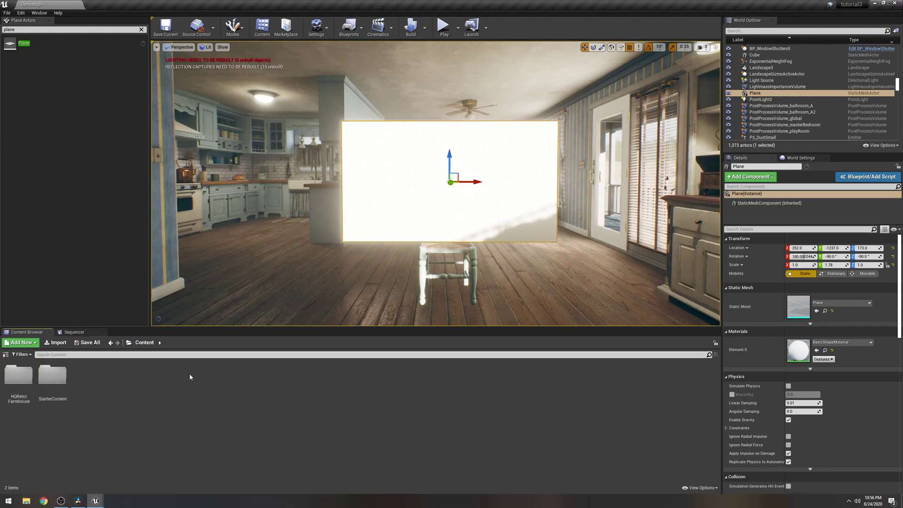
{"action": "right_click", "coordinate": [140, 387]}
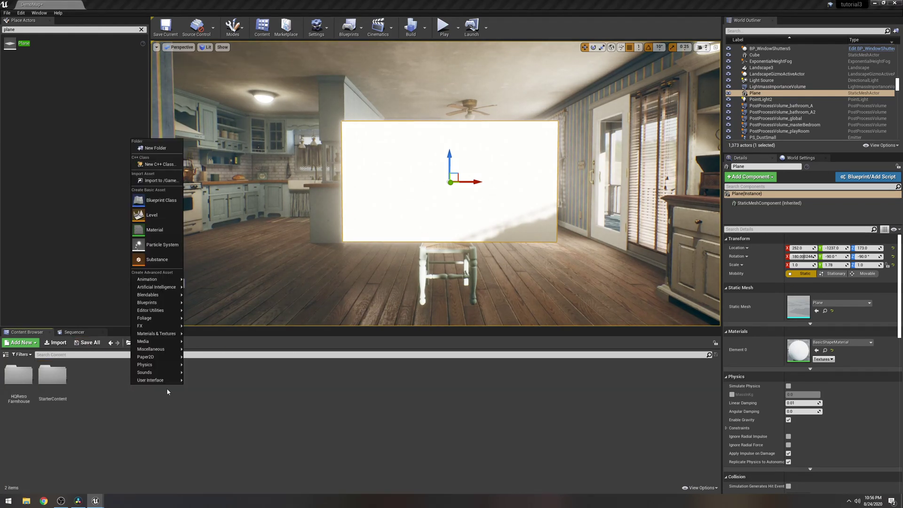
{"action": "left_click", "coordinate": [155, 147]}
{"action": "type", "text": "foot"}
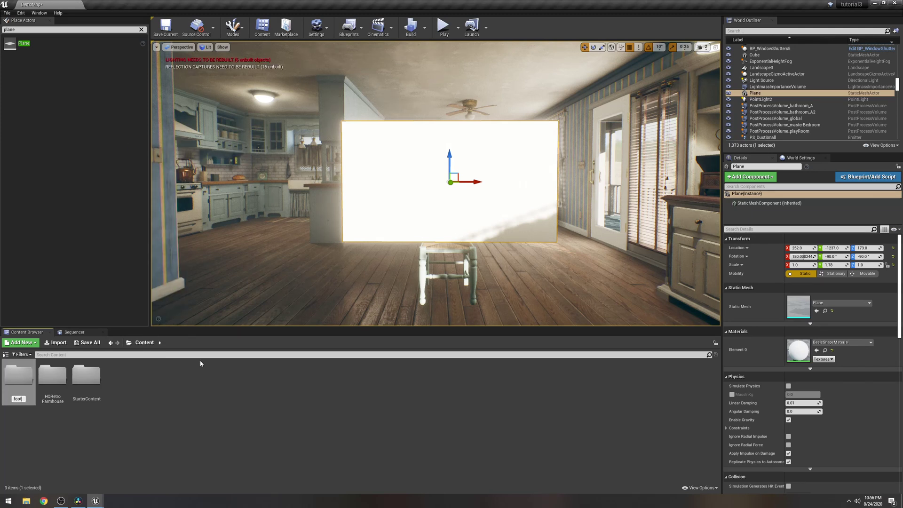
{"action": "type", "text": "age"}
{"action": "key", "text": "Return"}
{"action": "double_click", "coordinate": [10, 376]}
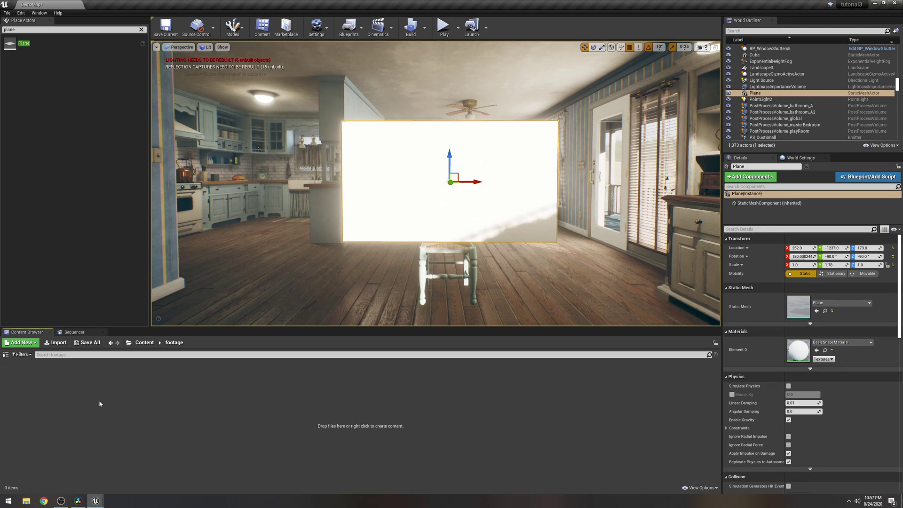
Create an Img Media Source in the footage folder and point its sequence path to the greenscreen/export image sequence on the Desktop.
{"action": "right_click", "coordinate": [56, 387]}
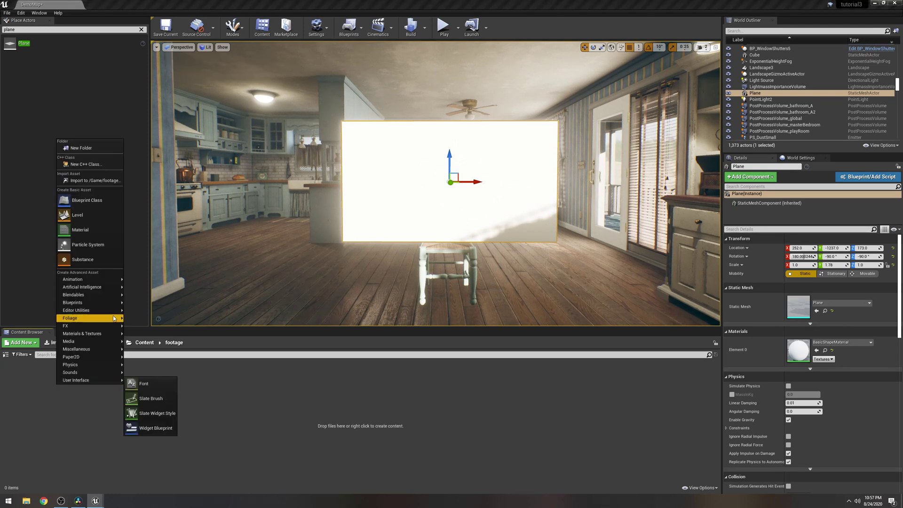
{"action": "mouse_move", "coordinate": [100, 342]}
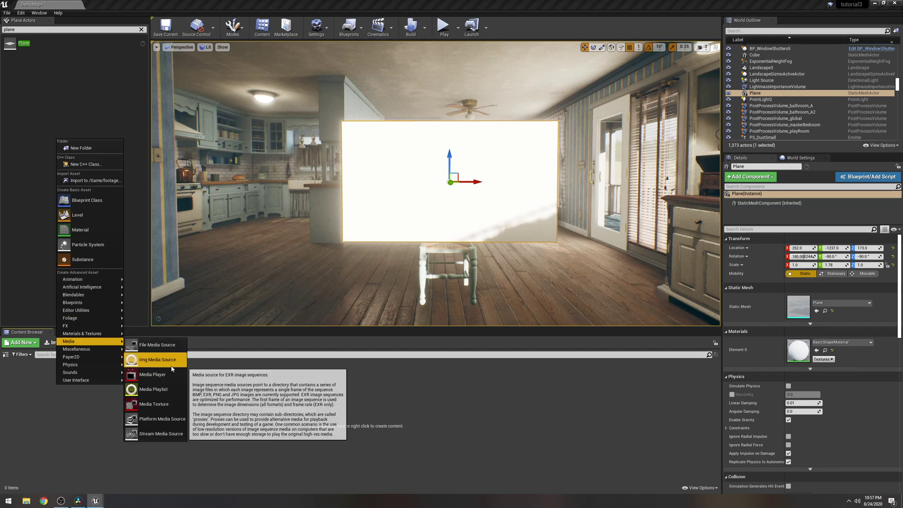
{"action": "left_click", "coordinate": [150, 358]}
{"action": "double_click", "coordinate": [17, 380]}
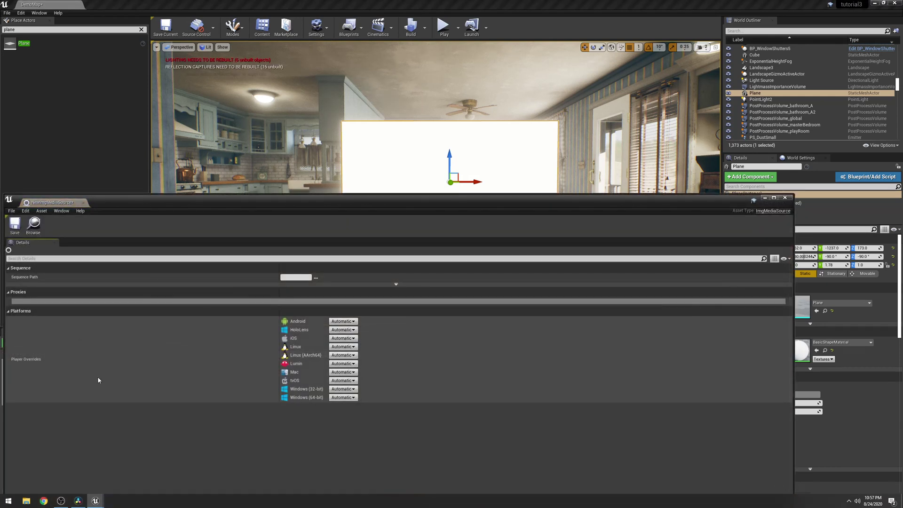
{"action": "left_click_drag", "start_coordinate": [327, 201], "coordinate": [406, 142]}
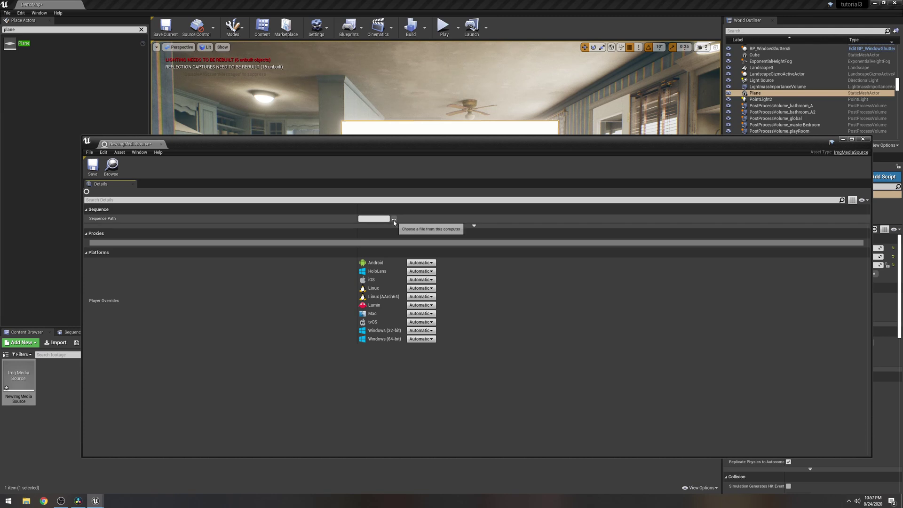
{"action": "left_click", "coordinate": [394, 219]}
{"action": "double_click", "coordinate": [256, 191]}
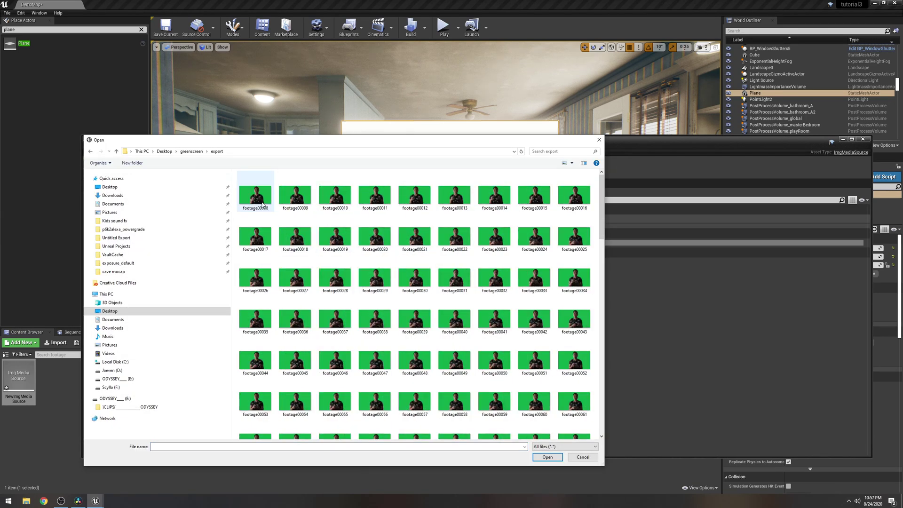
{"action": "double_click", "coordinate": [476, 229]}
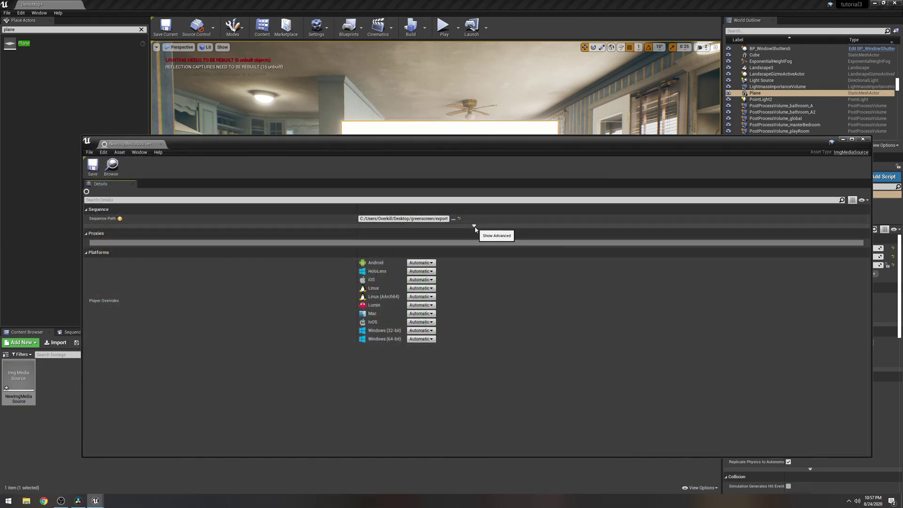
Set the image media source's Frame Rate Override to 24 fps (film), save the asset and close its editor.
{"action": "left_click", "coordinate": [474, 227]}
{"action": "left_click", "coordinate": [393, 230]}
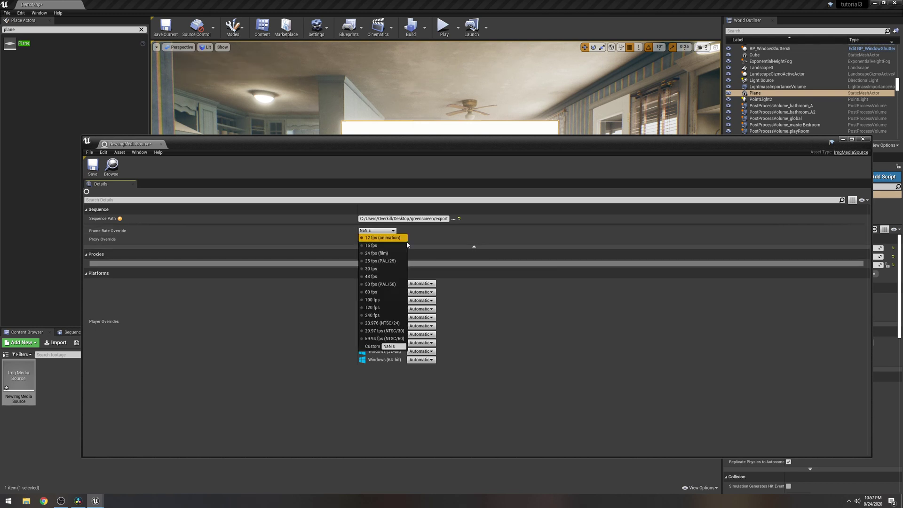
{"action": "left_click", "coordinate": [396, 255]}
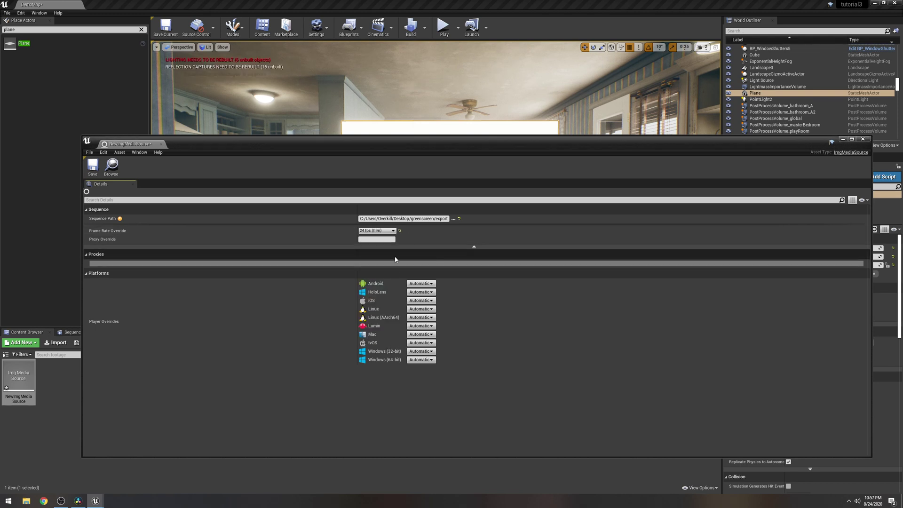
{"action": "left_click", "coordinate": [94, 175]}
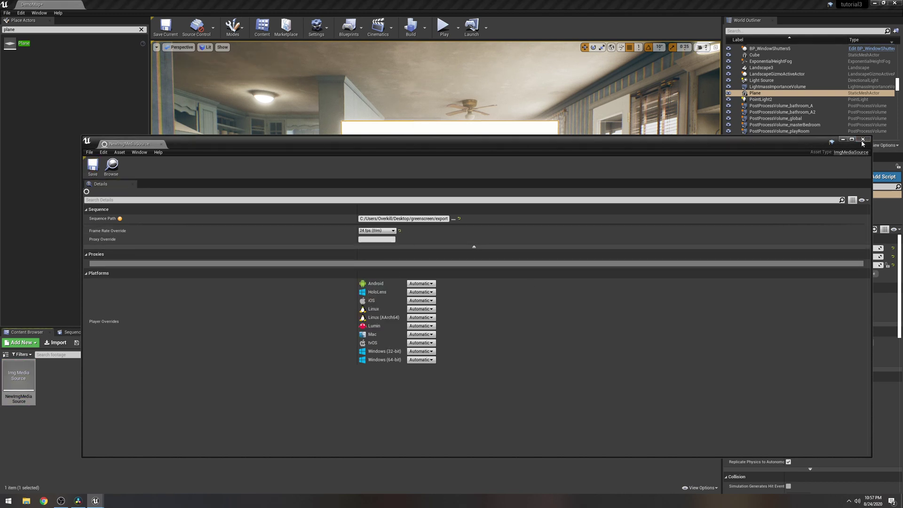
{"action": "left_click", "coordinate": [863, 139]}
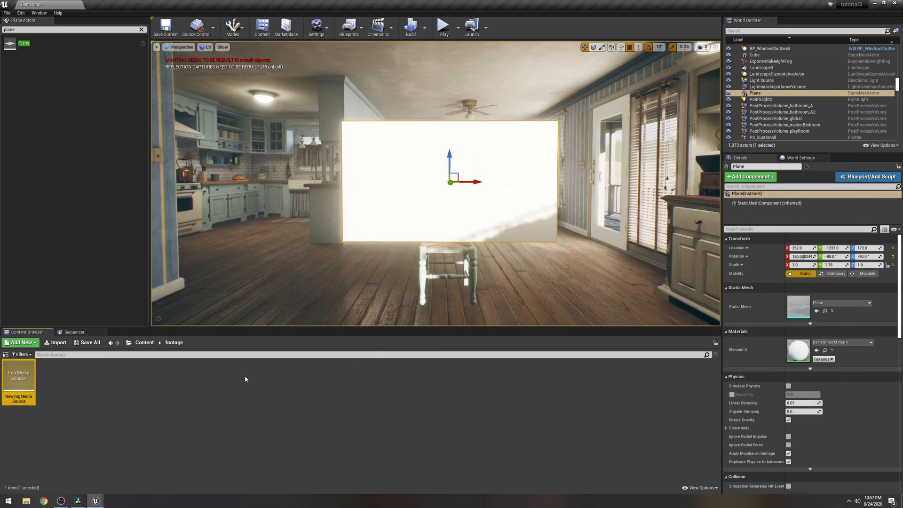
Create a Media Player in the footage folder with a linked video output MediaTexture asset.
{"action": "right_click", "coordinate": [88, 379]}
{"action": "mouse_move", "coordinate": [113, 338]}
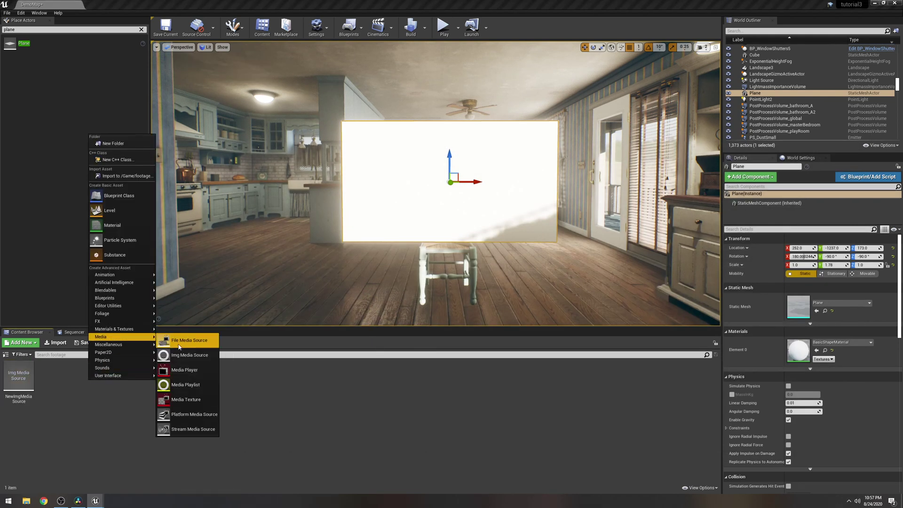
{"action": "left_click", "coordinate": [188, 370]}
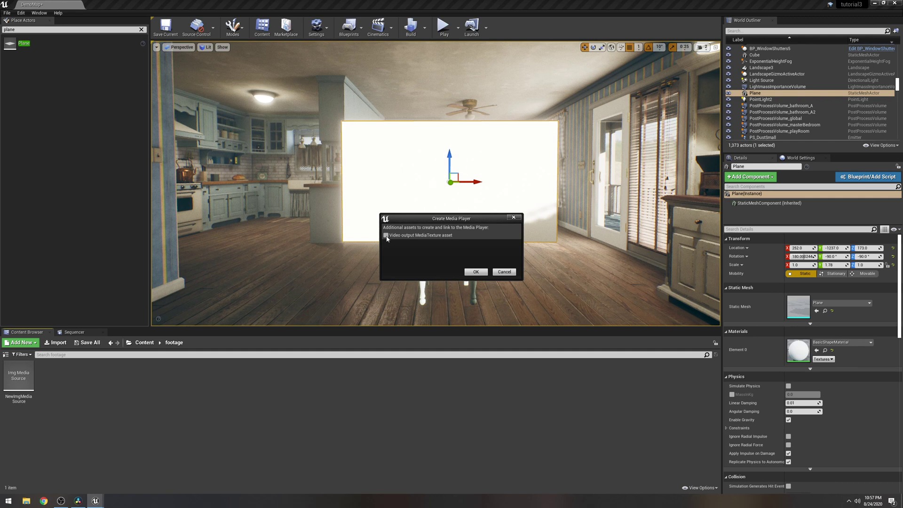
{"action": "left_click", "coordinate": [475, 272]}
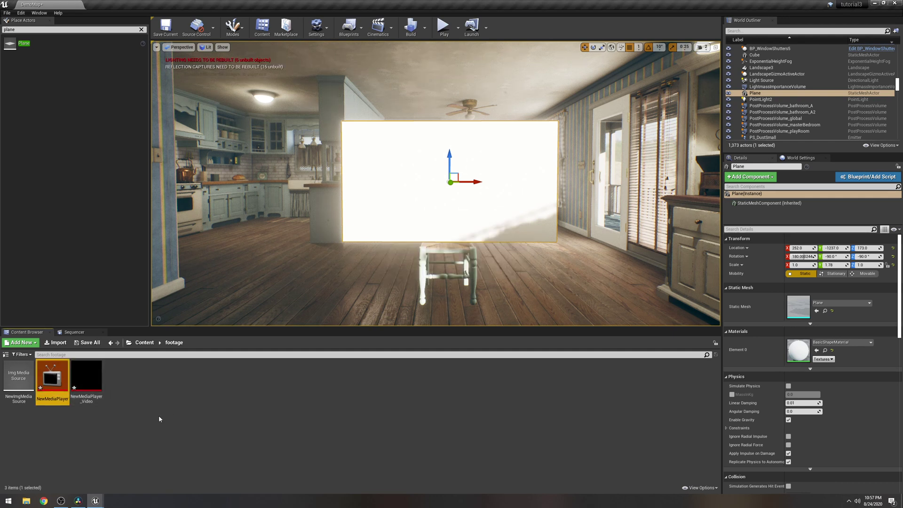
Play NewImgMediaSource in the new media player, enable Loop, save the player and select its video texture in the footage folder.
{"action": "double_click", "coordinate": [51, 381]}
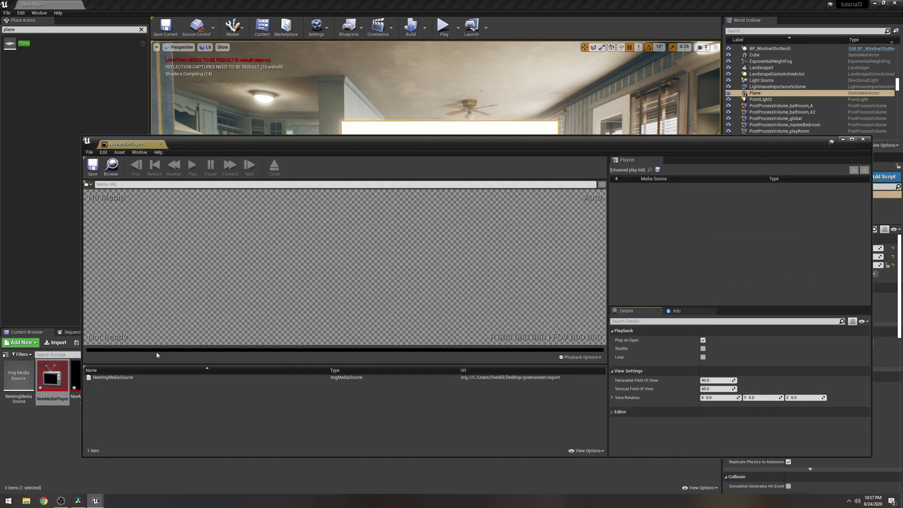
{"action": "double_click", "coordinate": [118, 378]}
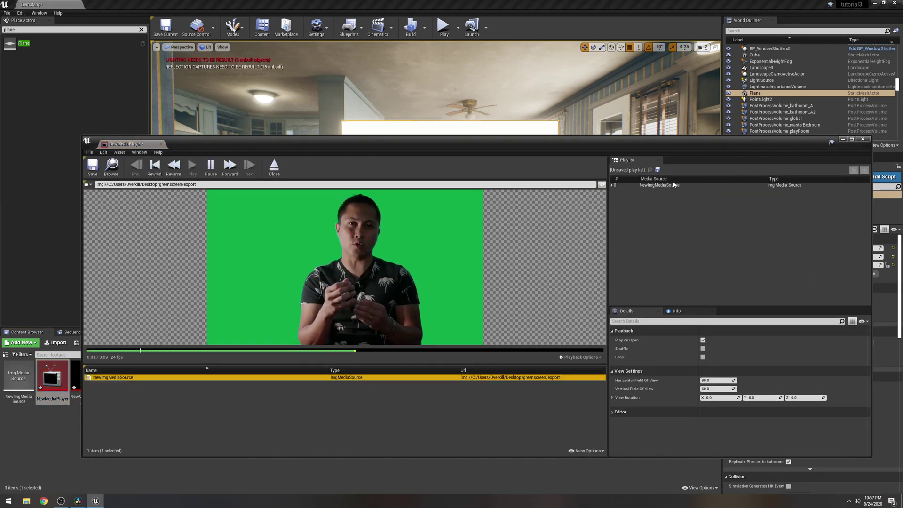
{"action": "double_click", "coordinate": [670, 186]}
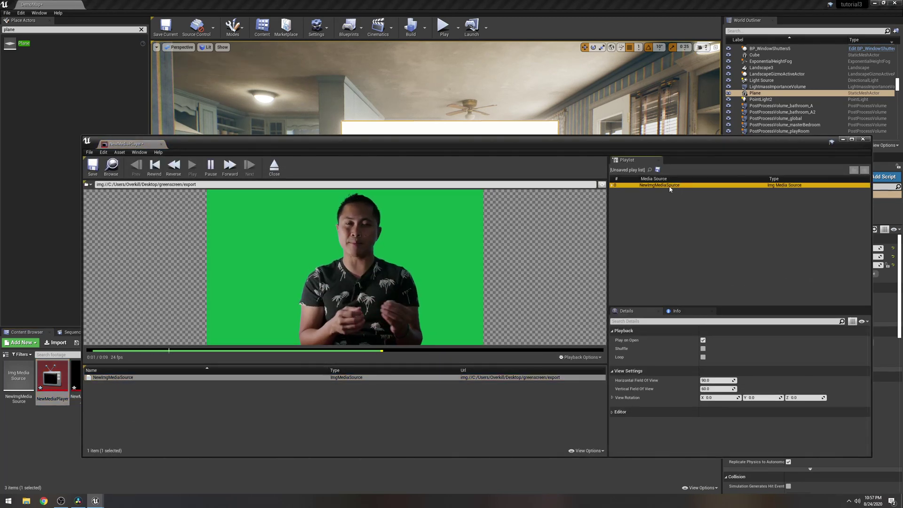
{"action": "left_click", "coordinate": [703, 357]}
{"action": "left_click", "coordinate": [93, 166]}
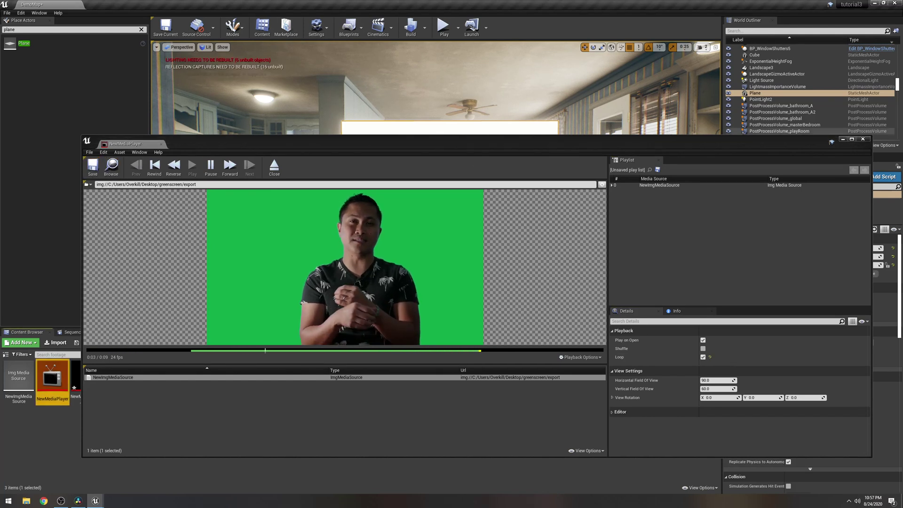
{"action": "left_click", "coordinate": [842, 139]}
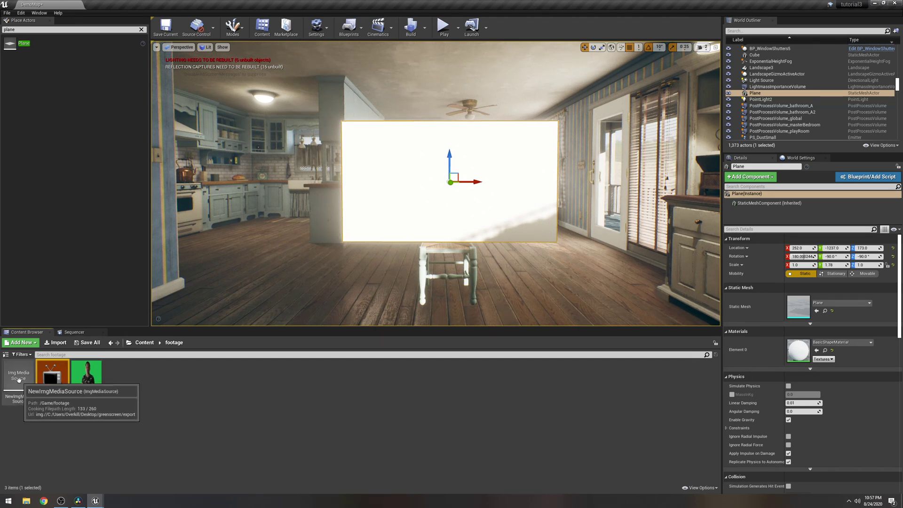
{"action": "left_click", "coordinate": [87, 376]}
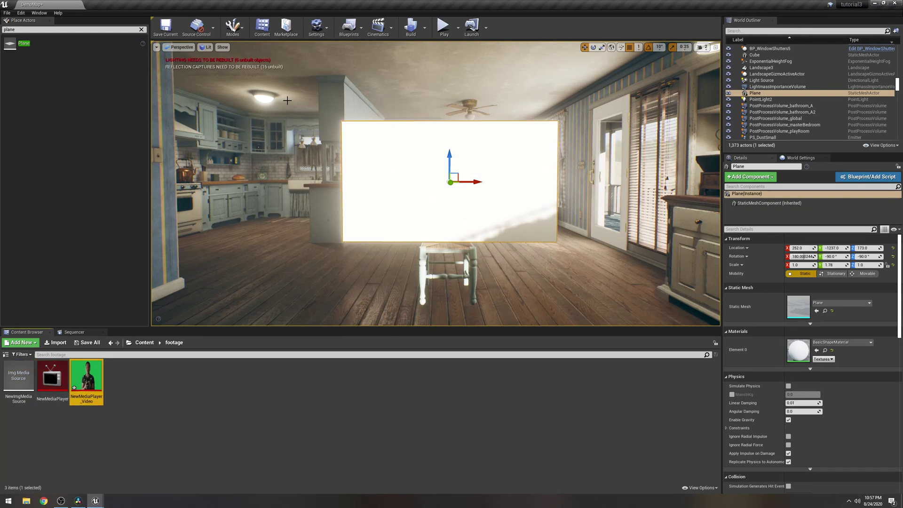
Find the BP_CineCameraProj actor, place it in the level near the chair and raise it to about Z 158.
{"action": "left_click", "coordinate": [141, 29]}
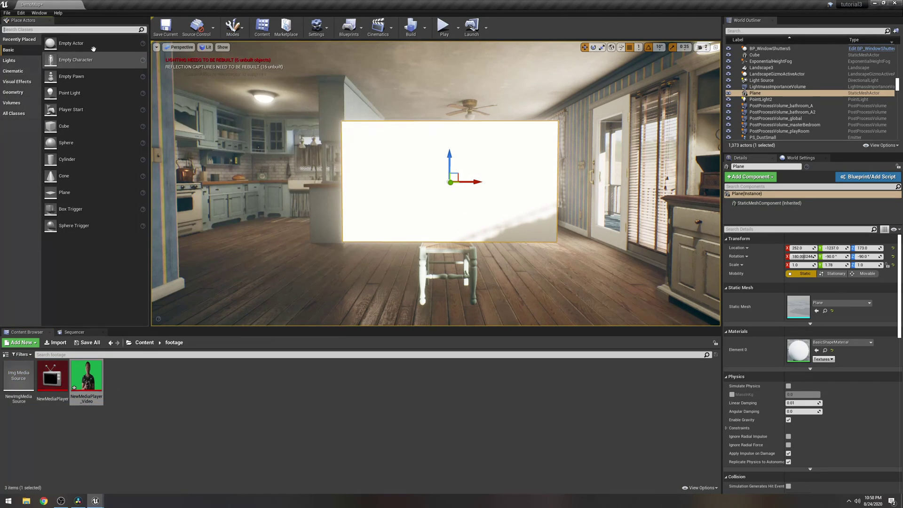
{"action": "left_click", "coordinate": [51, 29]}
{"action": "type", "text": "cam"}
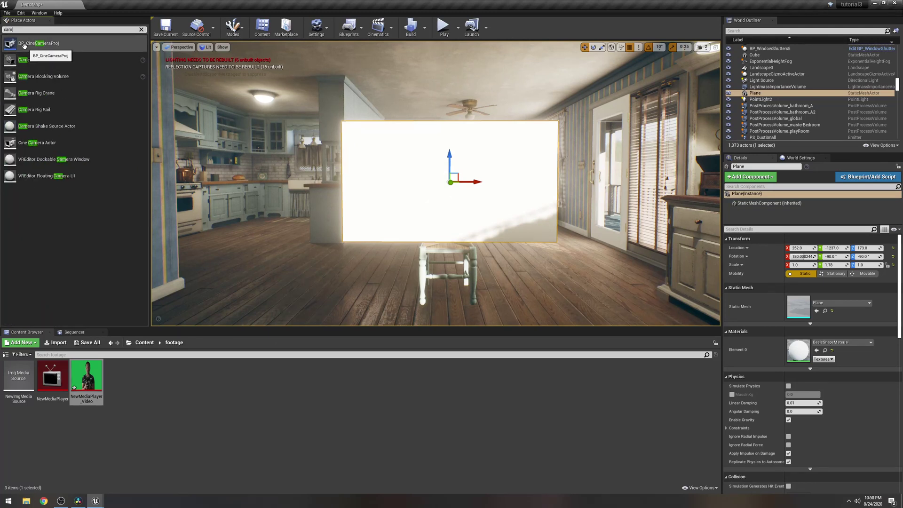
{"action": "left_click_drag", "start_coordinate": [30, 45], "coordinate": [402, 297]}
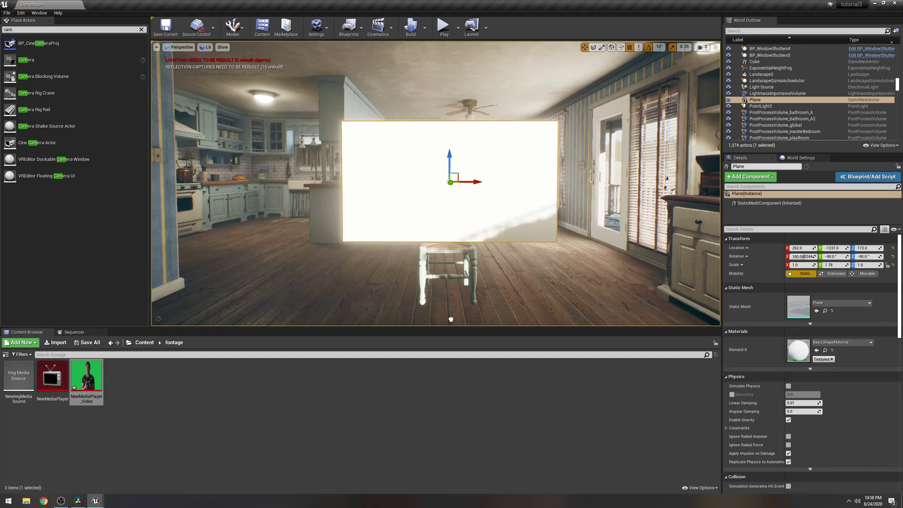
{"action": "left_click_drag", "start_coordinate": [450, 319], "coordinate": [455, 188]}
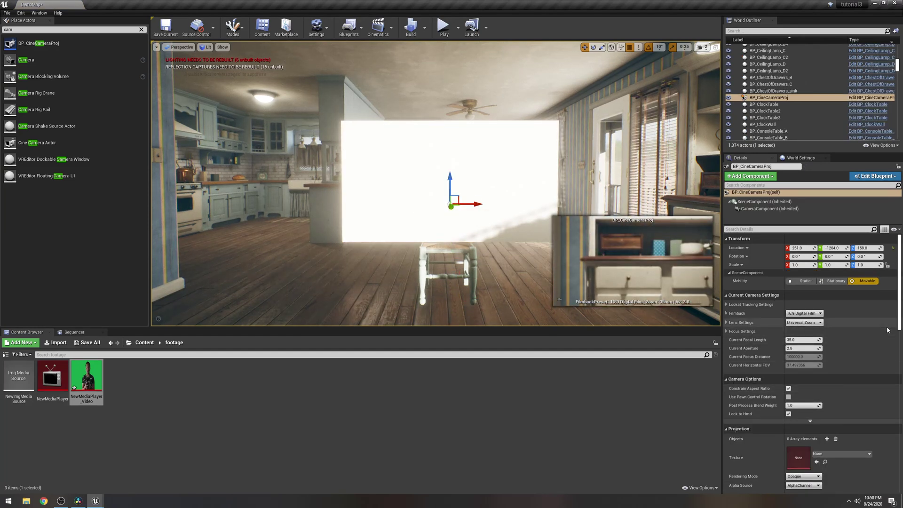
Filter the camera's properties by "mes" and turn off Camera Mesh Hidden in Game.
{"action": "left_click_drag", "start_coordinate": [895, 326], "coordinate": [899, 448]}
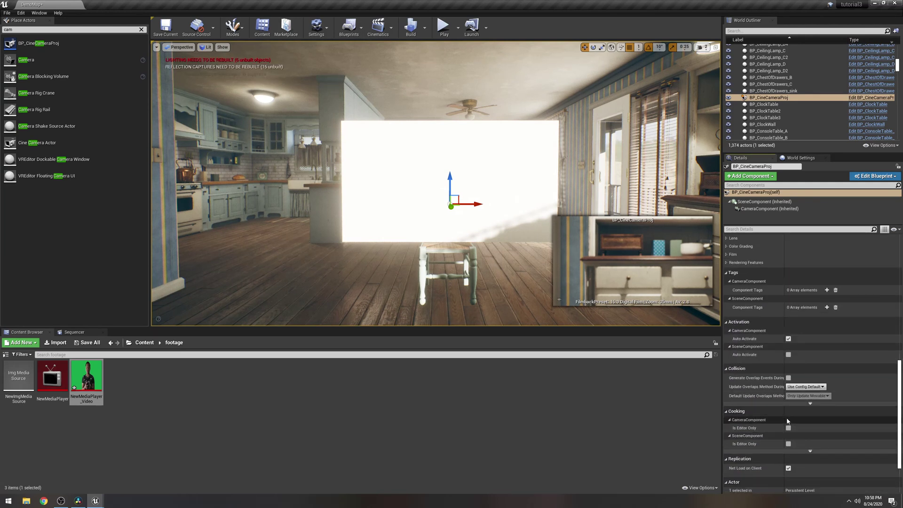
{"action": "scroll", "coordinate": [800, 430], "scroll_direction": "down", "scroll_amount": 3}
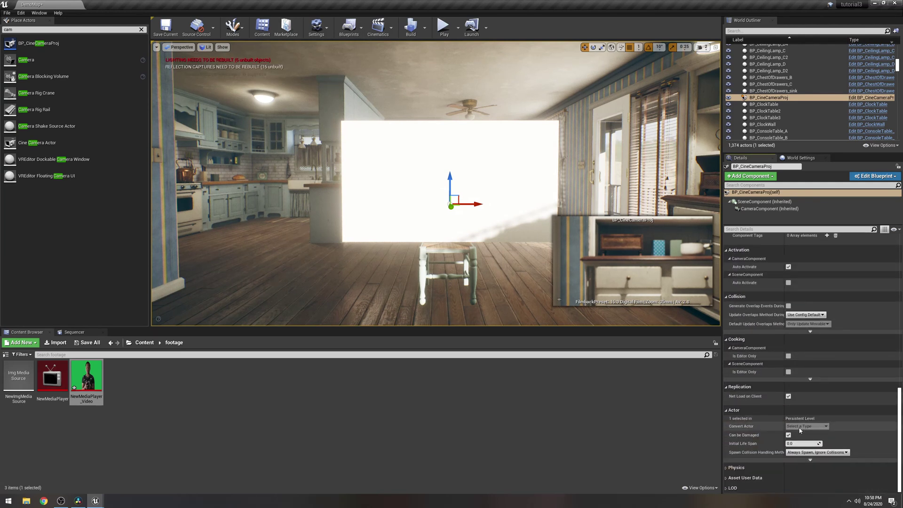
{"action": "left_click_drag", "start_coordinate": [900, 429], "coordinate": [900, 419]}
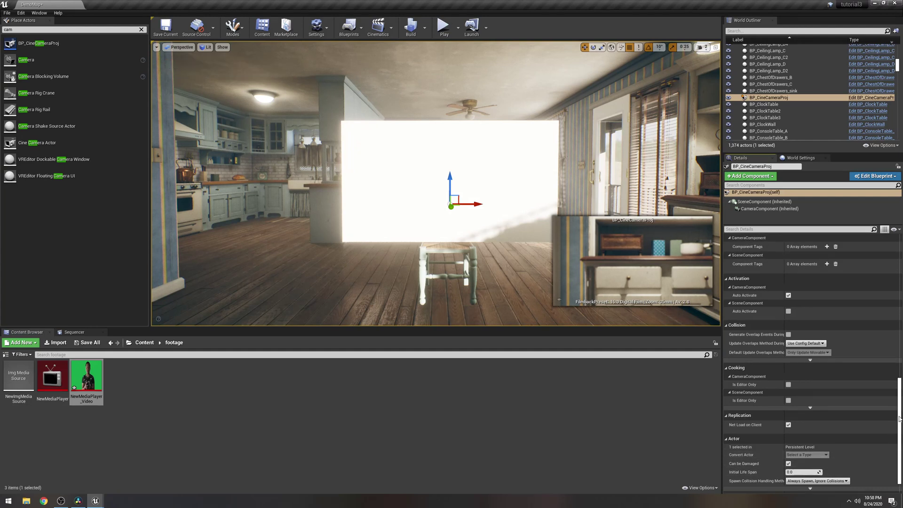
{"action": "scroll", "coordinate": [815, 417], "scroll_direction": "up", "scroll_amount": 10}
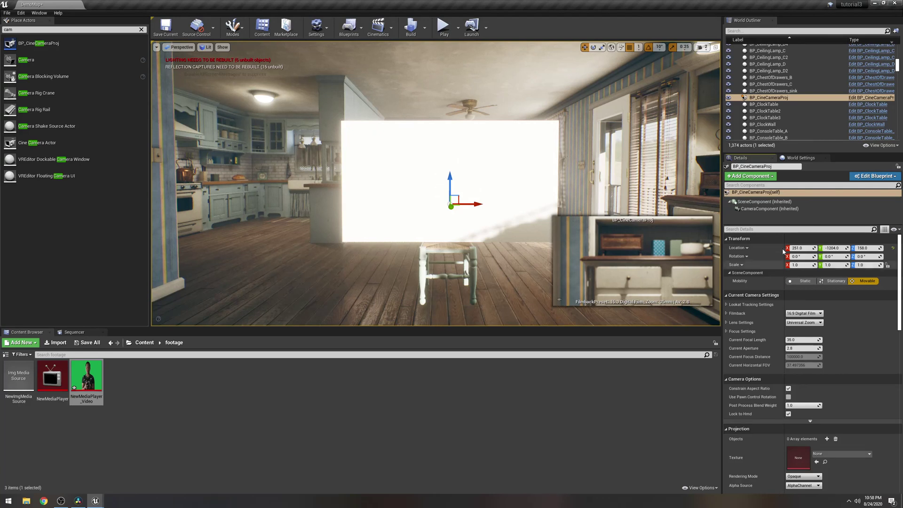
{"action": "left_click", "coordinate": [747, 228]}
{"action": "type", "text": "mes"}
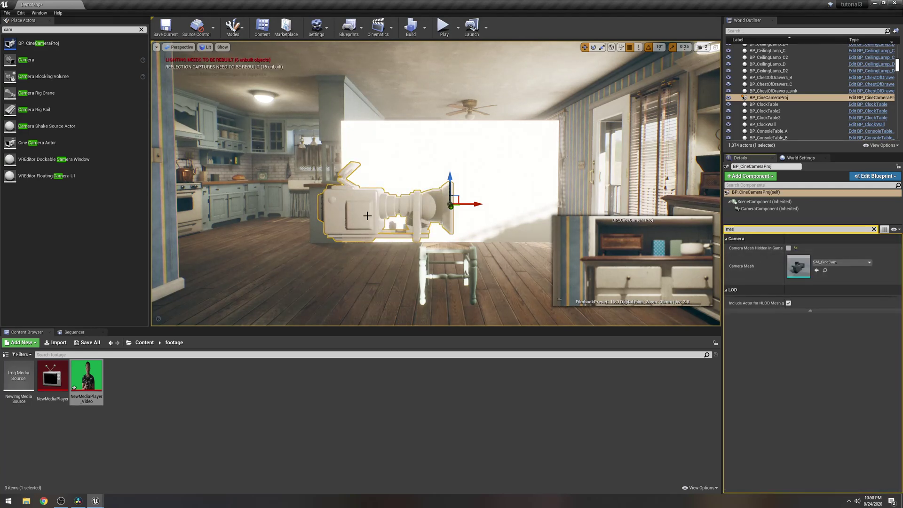
Rotate the projection camera about -90° around Z to face the plane.
{"action": "left_click_drag", "start_coordinate": [407, 212], "coordinate": [406, 282]}
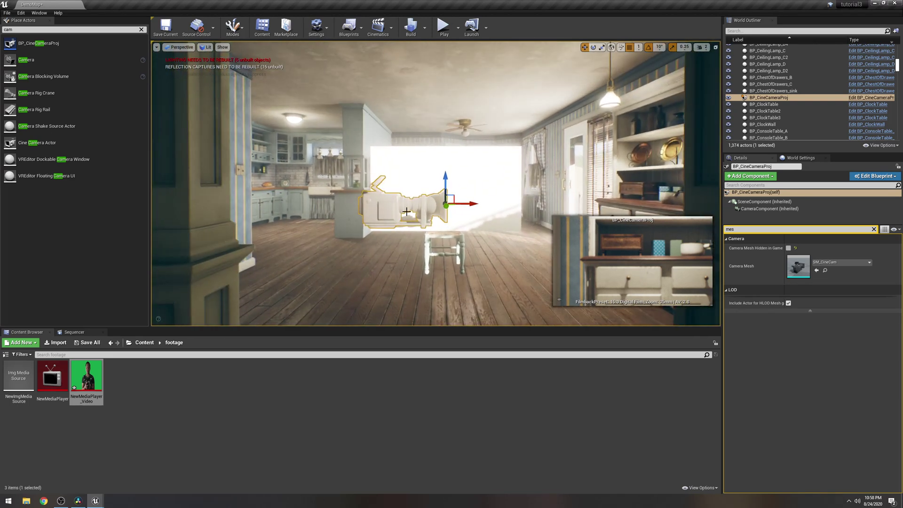
{"action": "left_click_drag", "start_coordinate": [419, 205], "coordinate": [377, 208]}
{"action": "key", "text": "w"}
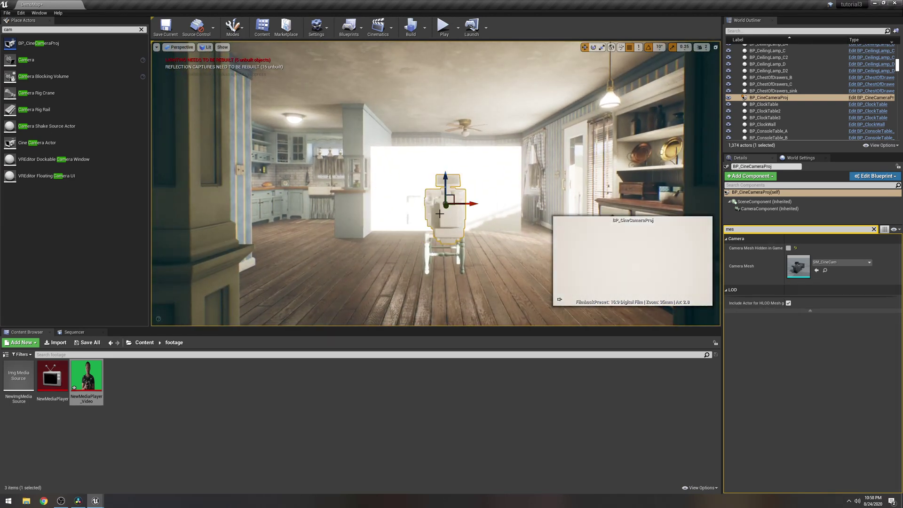
Clear the property filter and move the projection camera back from the plane to about X 251, Y -869, Z 167.
{"action": "left_click", "coordinate": [874, 229]}
{"action": "right_click_drag", "start_coordinate": [524, 227], "coordinate": [499, 238]}
{"action": "left_click_drag", "start_coordinate": [410, 193], "coordinate": [531, 276]}
{"action": "right_click_drag", "start_coordinate": [532, 276], "coordinate": [559, 299]}
{"action": "left_click_drag", "start_coordinate": [439, 227], "coordinate": [461, 262]}
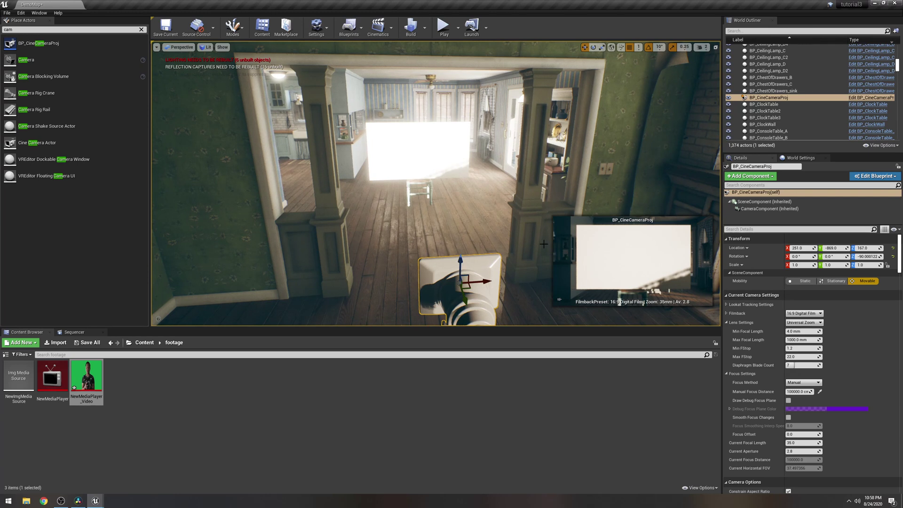
Check the plane's framing through BP_CineCameraProj and switch the viewport to the Cinematic Viewport type.
{"action": "scroll", "coordinate": [504, 262], "scroll_direction": "down", "scroll_amount": 5}
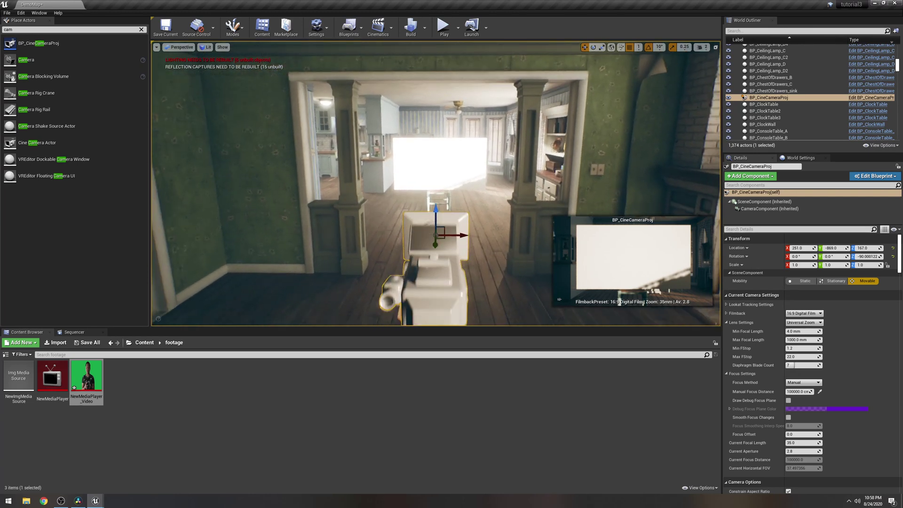
{"action": "left_click", "coordinate": [180, 49]}
{"action": "left_click", "coordinate": [195, 127]}
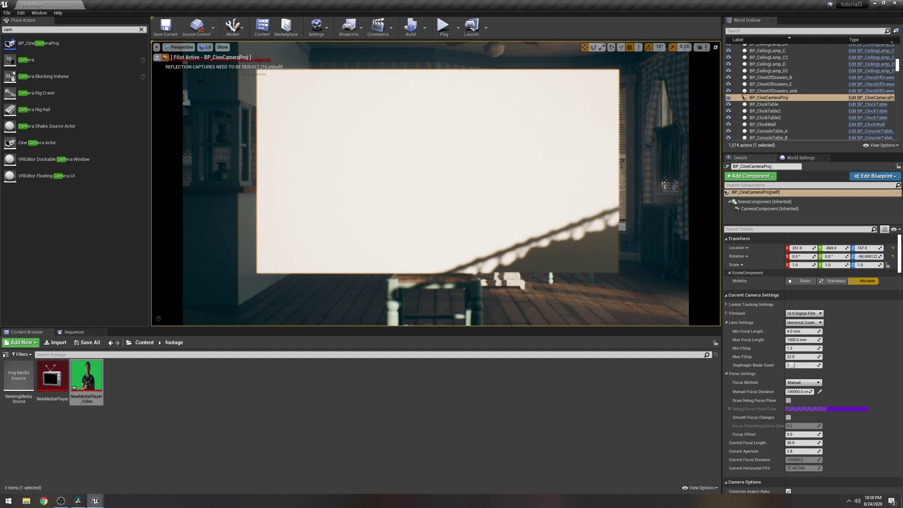
{"action": "left_click", "coordinate": [158, 48]}
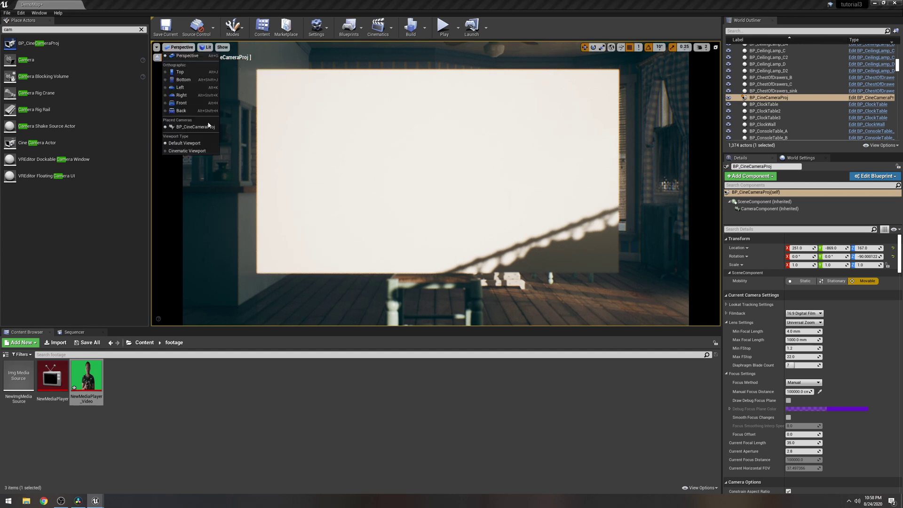
{"action": "left_click", "coordinate": [202, 146]}
{"action": "right_click_drag", "start_coordinate": [526, 246], "coordinate": [511, 240]}
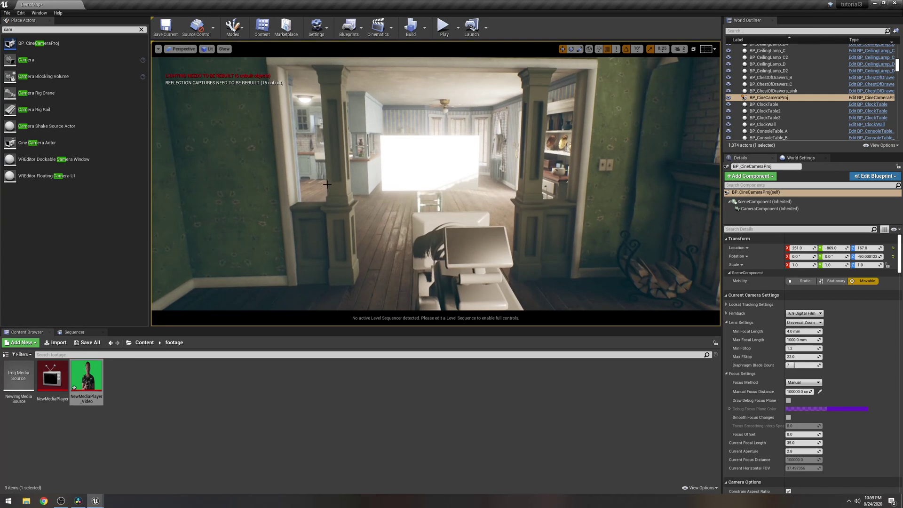
{"action": "right_click_drag", "start_coordinate": [458, 184], "coordinate": [505, 197]}
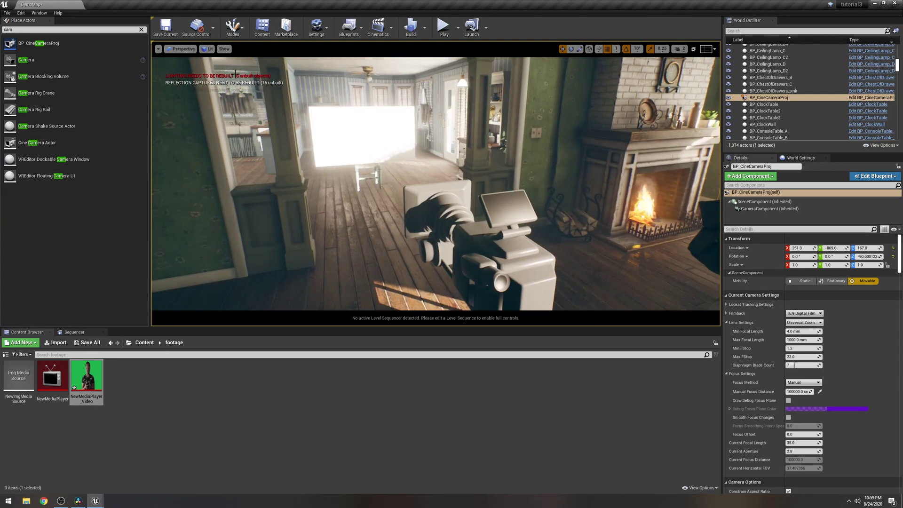
Look through the projection camera again in the cinematic view and return to the default viewport type.
{"action": "left_click", "coordinate": [186, 49]}
{"action": "left_click", "coordinate": [193, 130]}
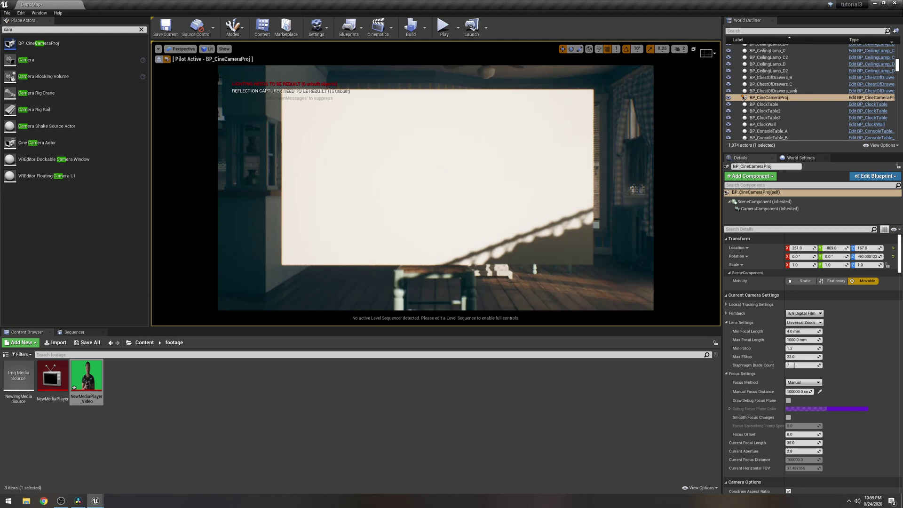
{"action": "left_click", "coordinate": [183, 49]}
{"action": "left_click", "coordinate": [189, 145]}
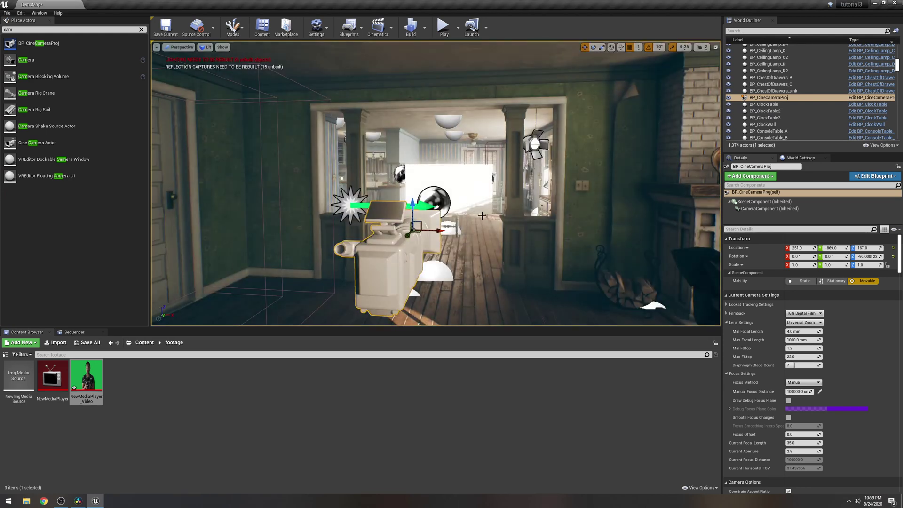
Shift the plane sideways to about X 256, using the BP_CineCameraProj view to center it in the frame.
{"action": "right_click_drag", "start_coordinate": [436, 183], "coordinate": [471, 190]}
{"action": "left_click", "coordinate": [435, 153]}
{"action": "key", "text": "e"}
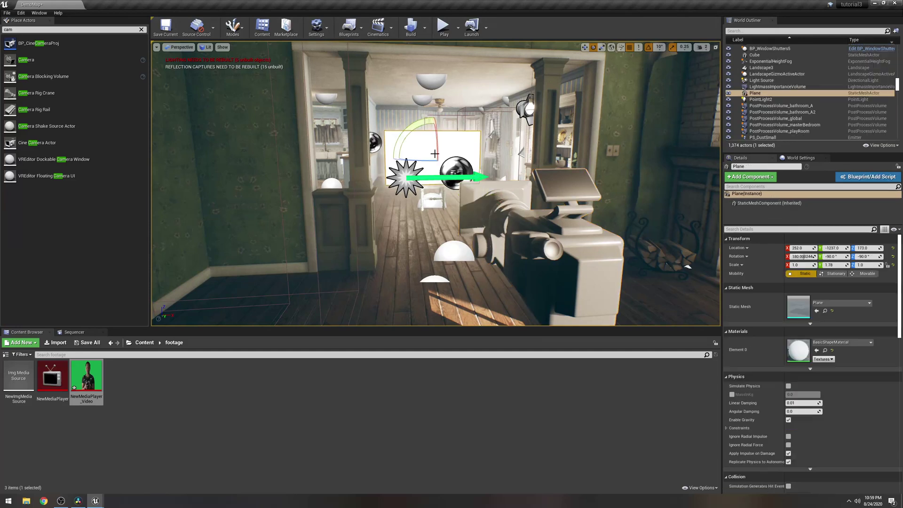
{"action": "key", "text": "w"}
{"action": "mouse_move", "coordinate": [453, 158]}
{"action": "left_mouse_down"}
{"action": "mouse_move", "coordinate": [406, 159]}
{"action": "mouse_move", "coordinate": [456, 160]}
{"action": "left_mouse_up"}
{"action": "mouse_move", "coordinate": [457, 160]}
{"action": "right_mouse_down"}
{"action": "mouse_move", "coordinate": [472, 185]}
{"action": "mouse_move", "coordinate": [439, 156]}
{"action": "right_mouse_up"}
{"action": "left_click", "coordinate": [180, 47]}
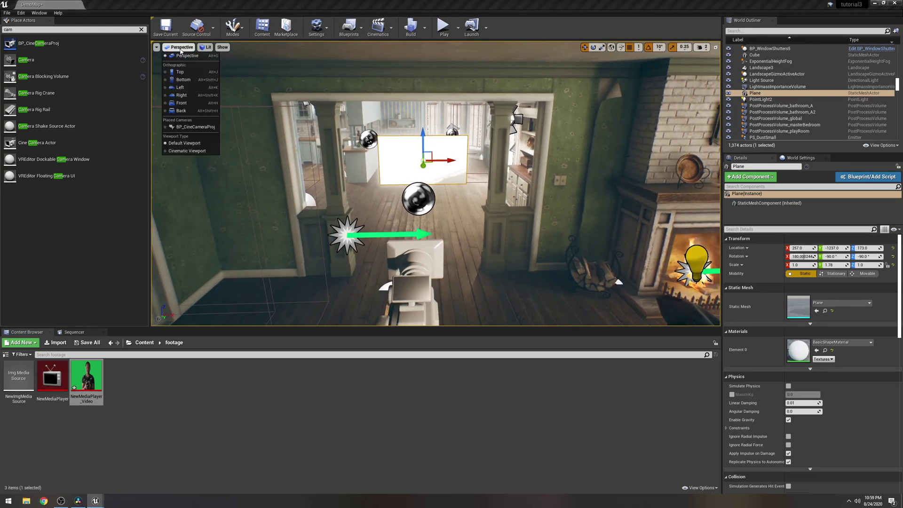
{"action": "left_click", "coordinate": [196, 127]}
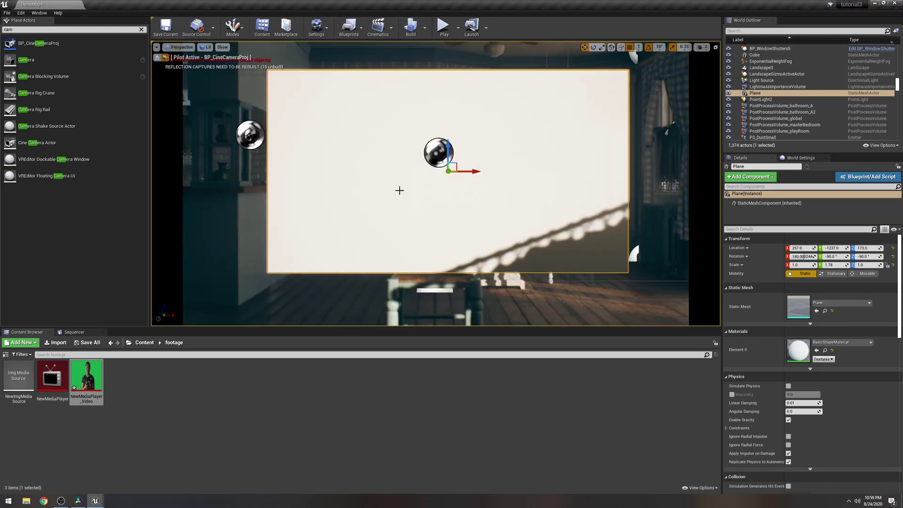
{"action": "left_click_drag", "start_coordinate": [468, 170], "coordinate": [465, 171]}
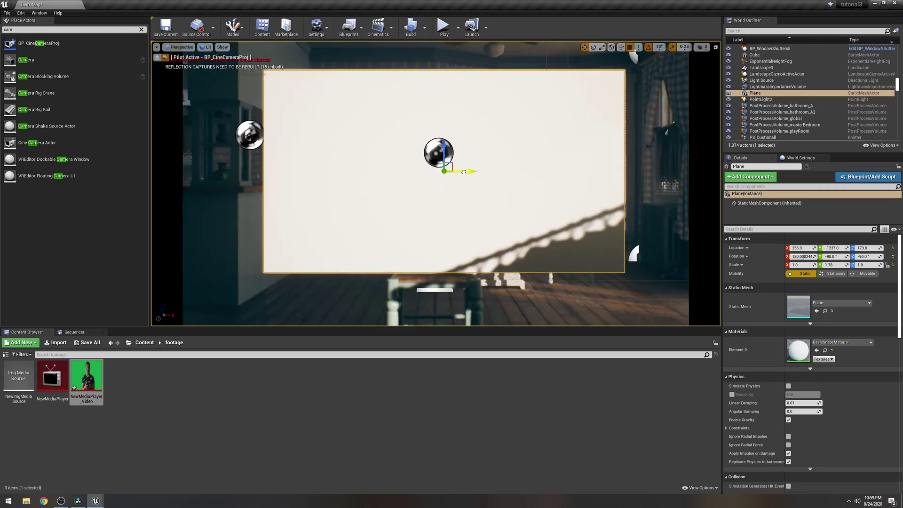
Leave the projection camera's view and display the scene in the Cinematic Viewport.
{"action": "left_click", "coordinate": [181, 47]}
{"action": "left_click", "coordinate": [210, 153]}
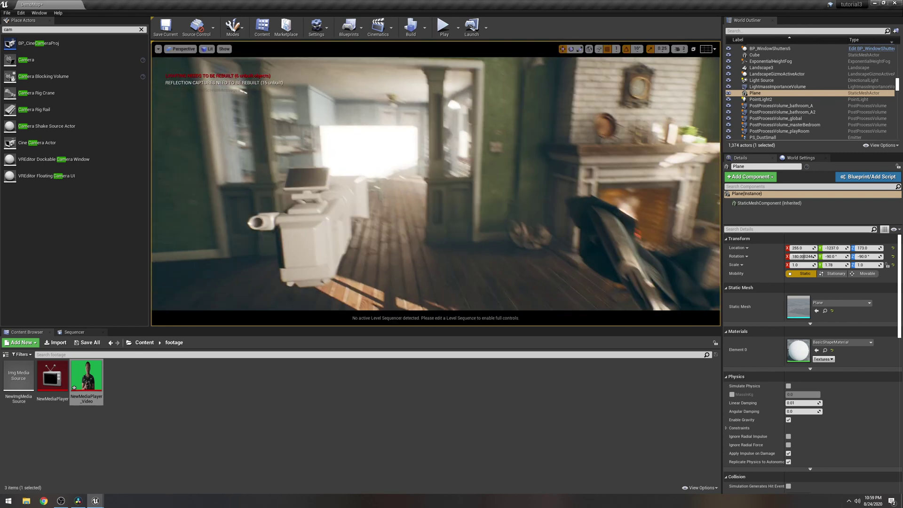
{"action": "mouse_move", "coordinate": [492, 184]}
{"action": "right_mouse_down"}
{"action": "mouse_move", "coordinate": [492, 212]}
{"action": "mouse_move", "coordinate": [480, 190]}
{"action": "right_mouse_up"}
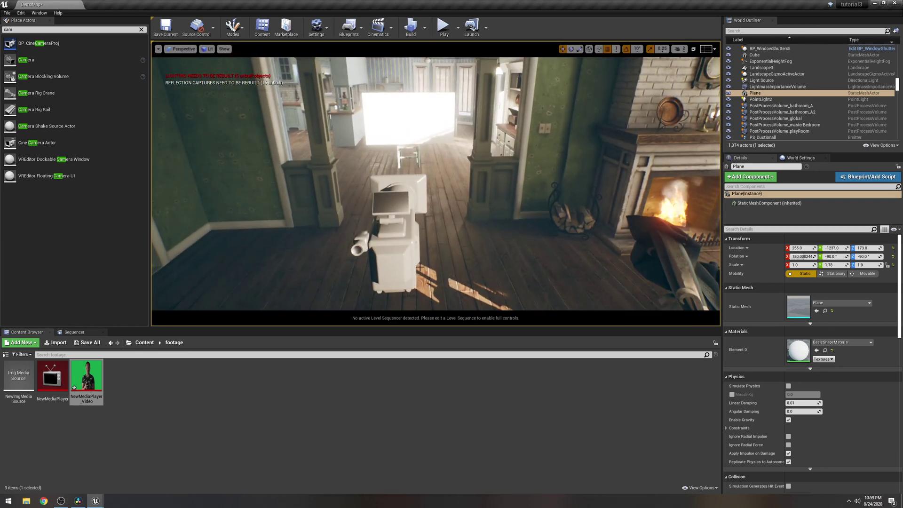
Add the Plane to the projection camera's Objects array and assign NewMediaPlayer_Video as the projection texture.
{"action": "left_click", "coordinate": [400, 211]}
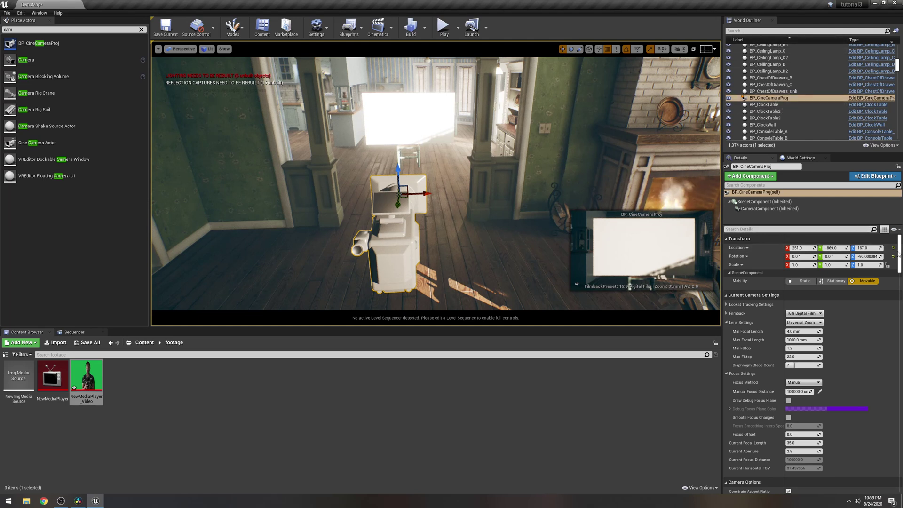
{"action": "left_click_drag", "start_coordinate": [899, 255], "coordinate": [898, 282]}
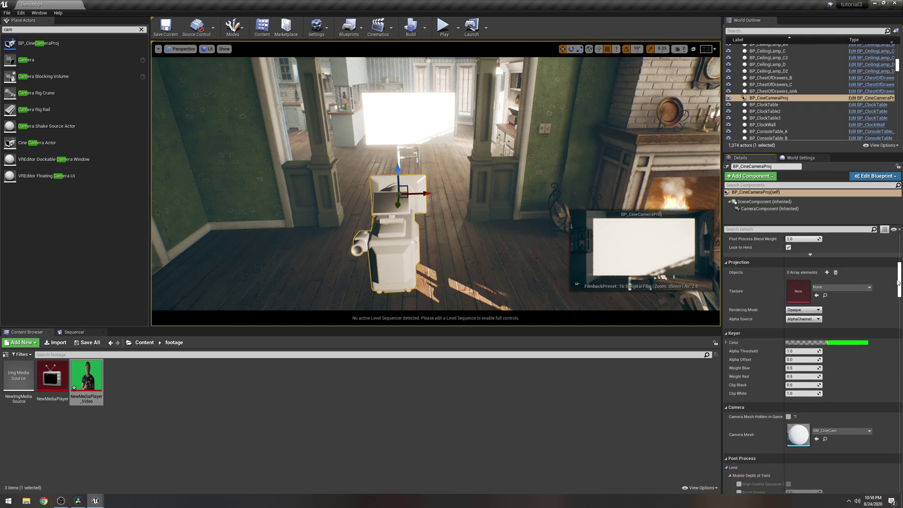
{"action": "left_click", "coordinate": [827, 273]}
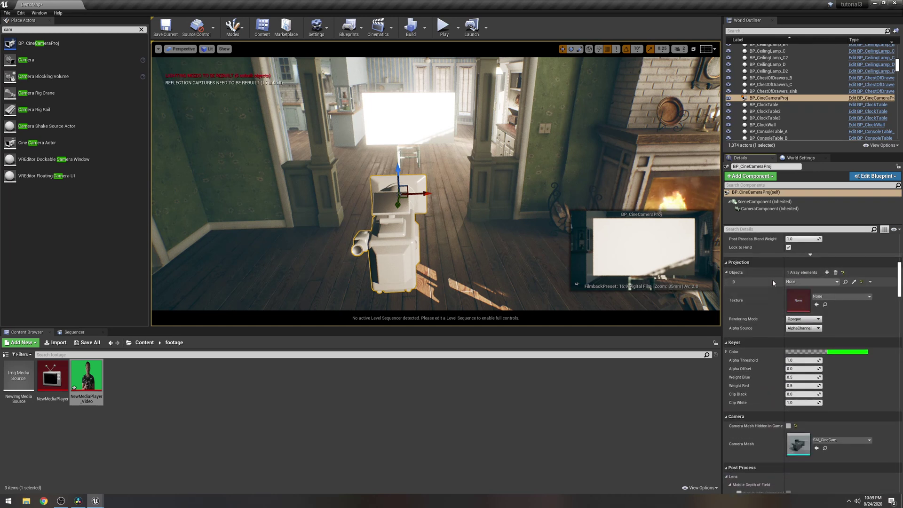
{"action": "left_click", "coordinate": [836, 281]}
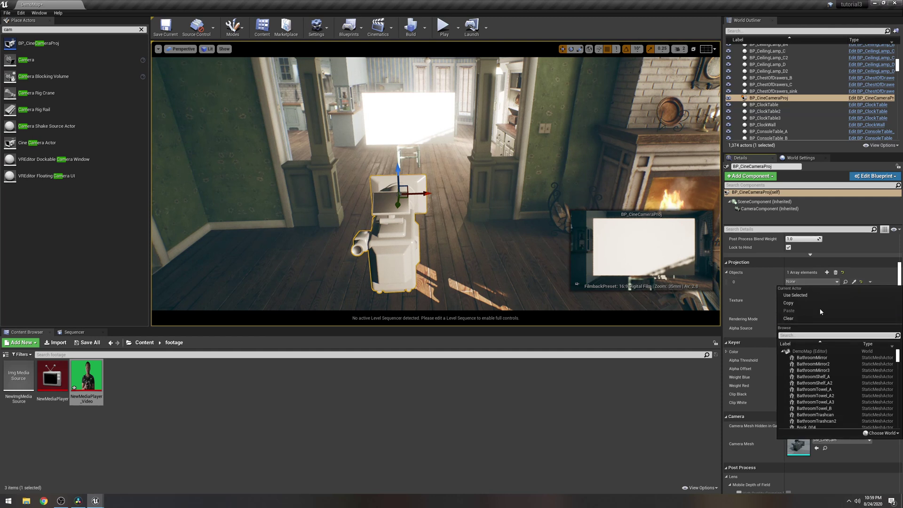
{"action": "type", "text": "plane"}
{"action": "left_click", "coordinate": [831, 357]}
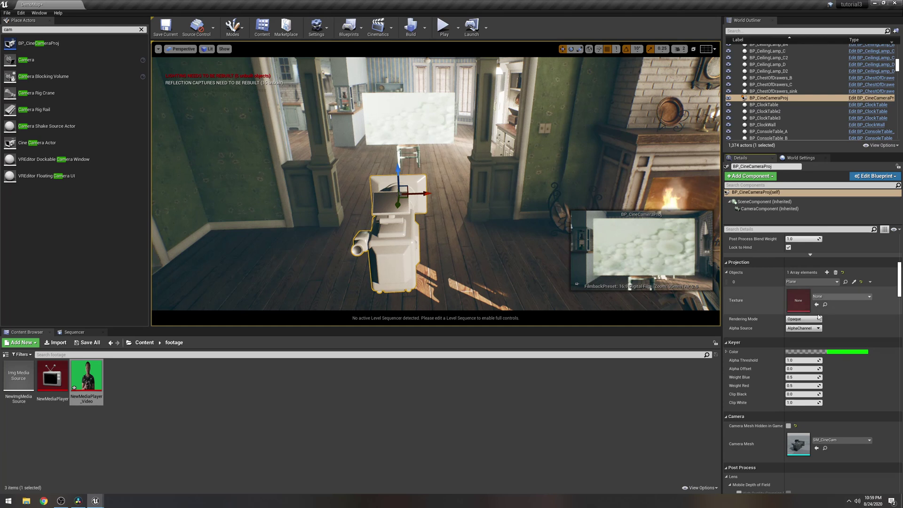
{"action": "left_click", "coordinate": [841, 298]}
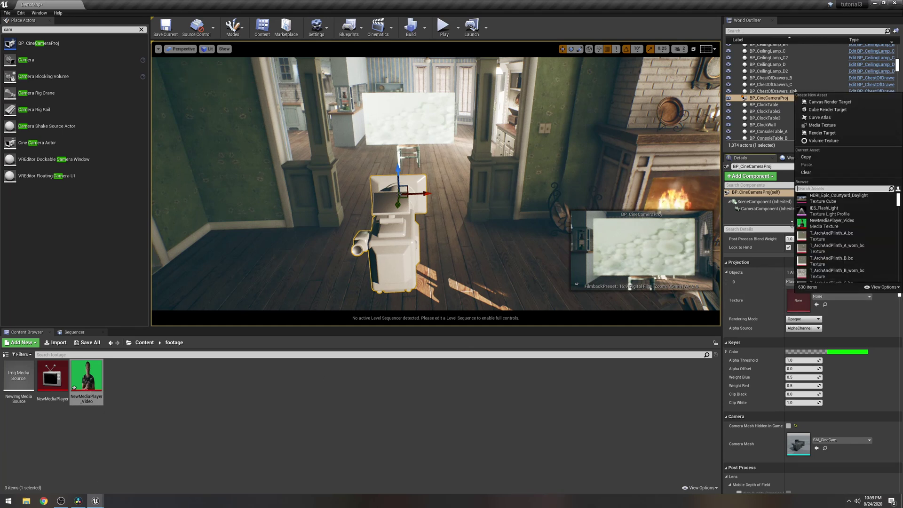
{"action": "left_click", "coordinate": [832, 224]}
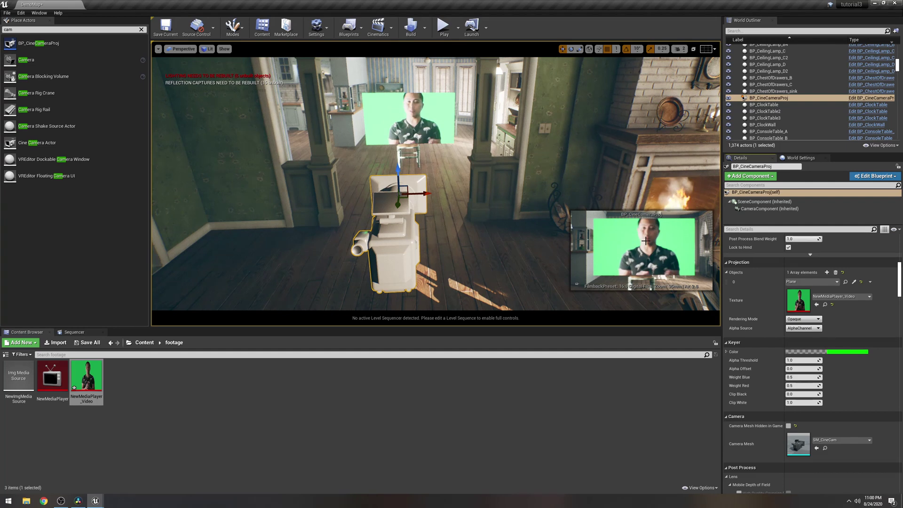
Raise the plane to about Z 185 and check its framing through the projection camera.
{"action": "left_click", "coordinate": [381, 126]}
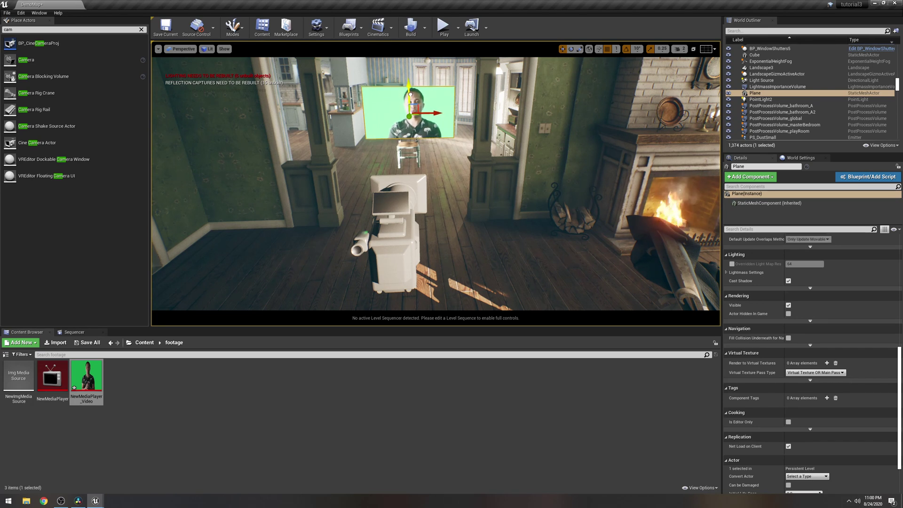
{"action": "left_click", "coordinate": [181, 49]}
{"action": "mouse_move", "coordinate": [192, 128]}
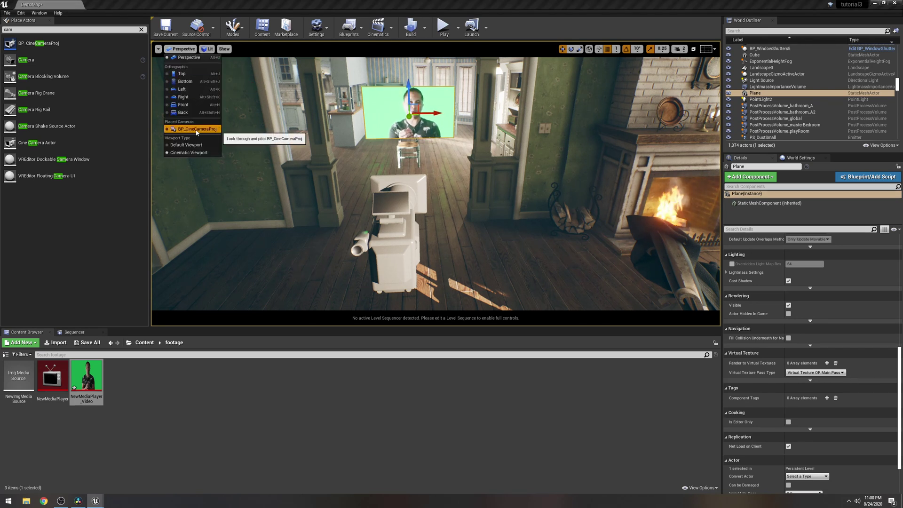
{"action": "left_click", "coordinate": [263, 138]}
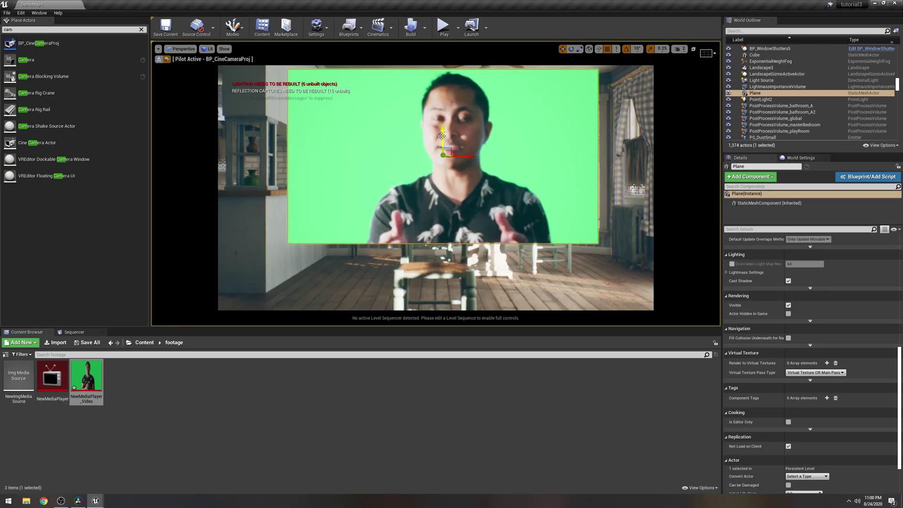
{"action": "mouse_move", "coordinate": [442, 136]}
{"action": "left_mouse_down"}
{"action": "mouse_move", "coordinate": [439, 159]}
{"action": "mouse_move", "coordinate": [441, 136]}
{"action": "left_mouse_up"}
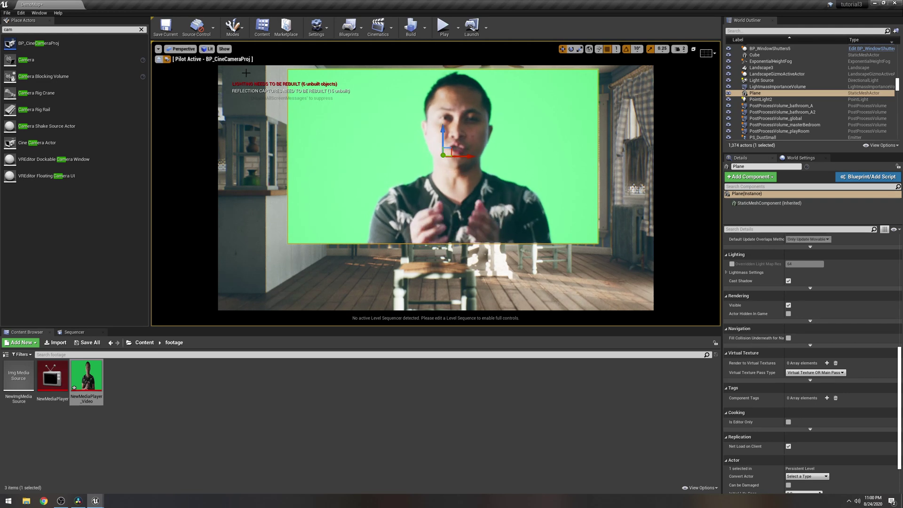
Restore the default viewport type and move the plane sideways to about X 266.
{"action": "left_click", "coordinate": [179, 50]}
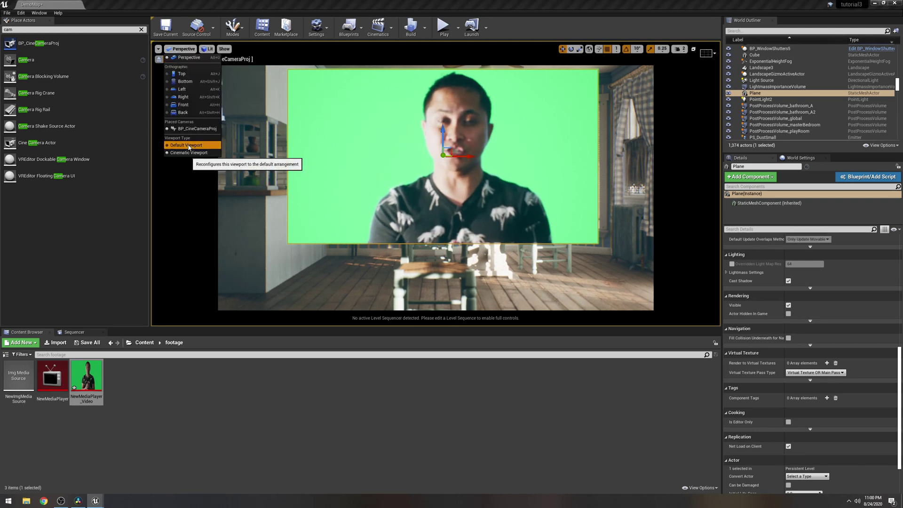
{"action": "left_click", "coordinate": [189, 146]}
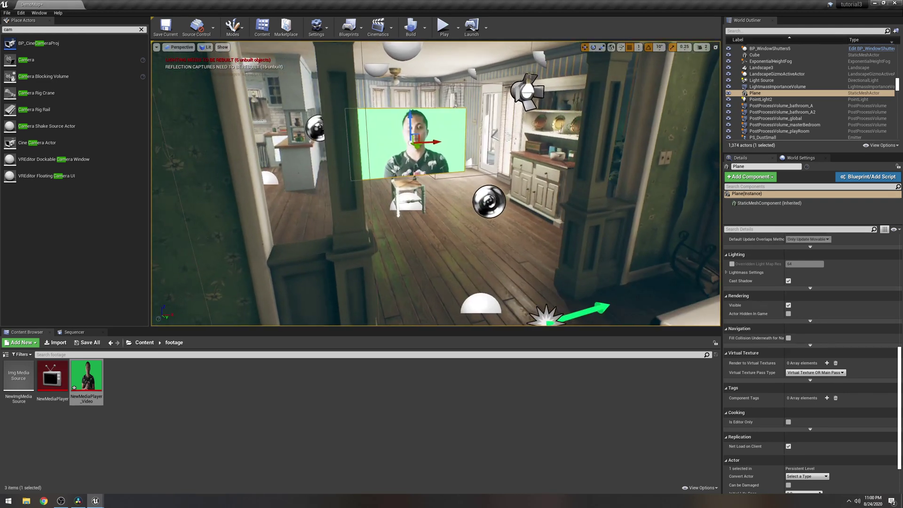
{"action": "right_click_drag", "start_coordinate": [436, 183], "coordinate": [421, 183]}
{"action": "left_click", "coordinate": [423, 254]}
{"action": "right_click_drag", "start_coordinate": [423, 254], "coordinate": [353, 254]}
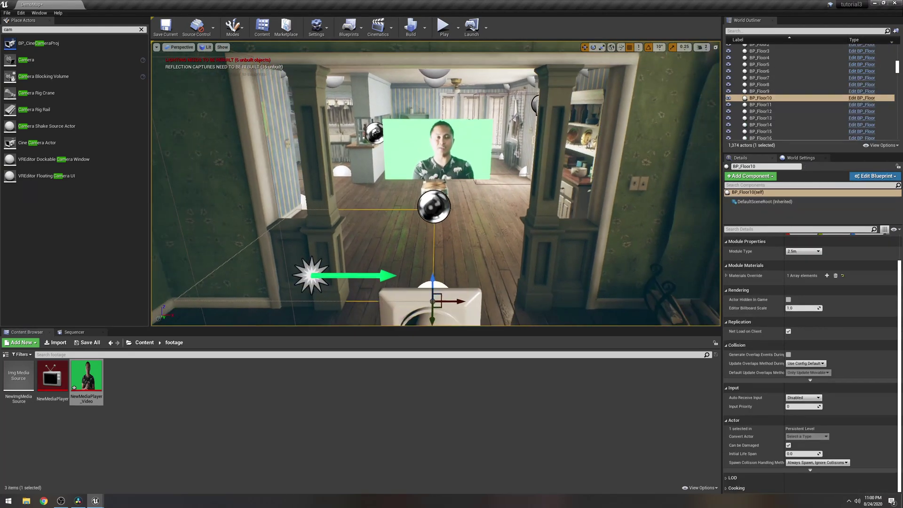
{"action": "left_click", "coordinate": [469, 152]}
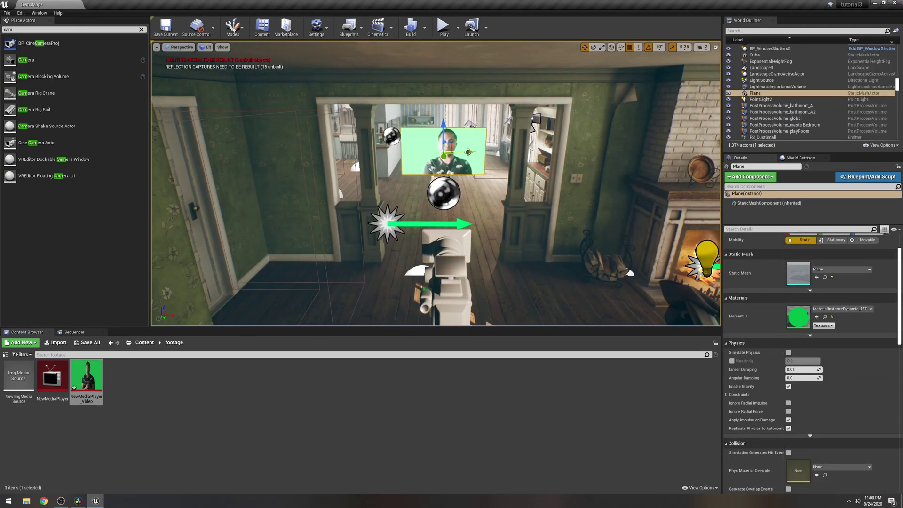
{"action": "left_click_drag", "start_coordinate": [469, 152], "coordinate": [477, 152]}
Try sliding the plane sideways to test how the projected footage behaves, and undo the move.
{"action": "left_click", "coordinate": [513, 260]}
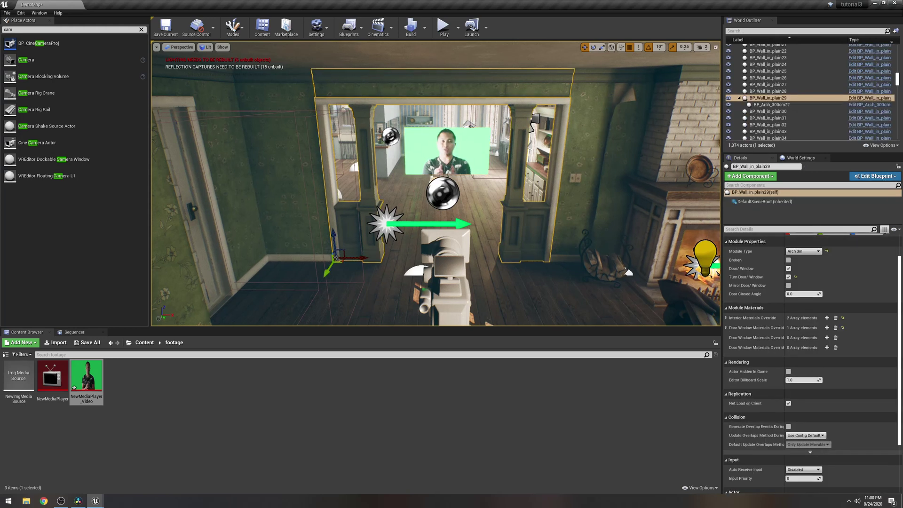
{"action": "left_click_drag", "start_coordinate": [513, 263], "coordinate": [515, 228]}
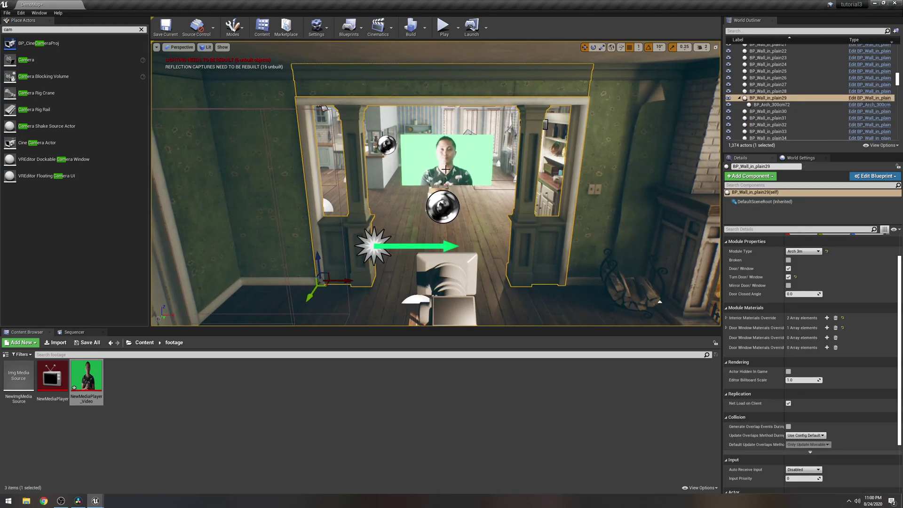
{"action": "left_click", "coordinate": [433, 154]}
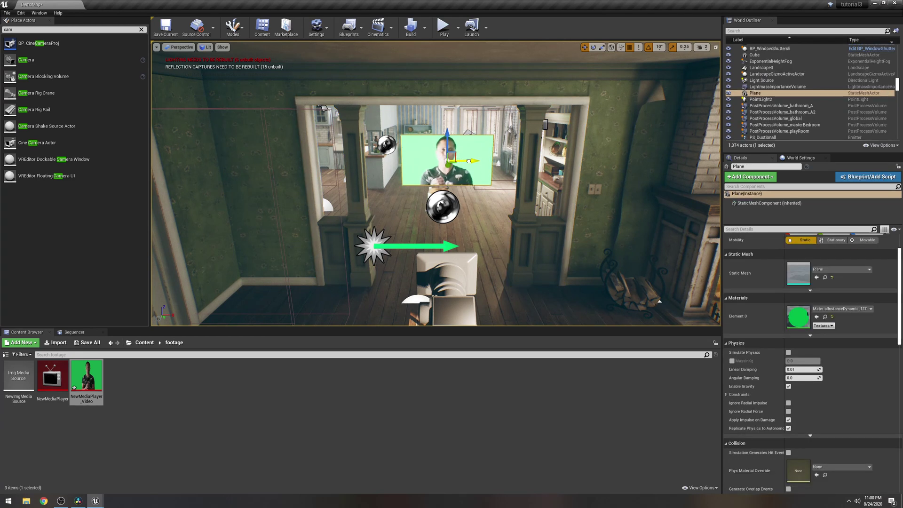
{"action": "left_click_drag", "start_coordinate": [469, 161], "coordinate": [219, 149]}
{"action": "left_click_drag", "start_coordinate": [508, 160], "coordinate": [456, 162]}
{"action": "key", "text": "ctrl+z"}
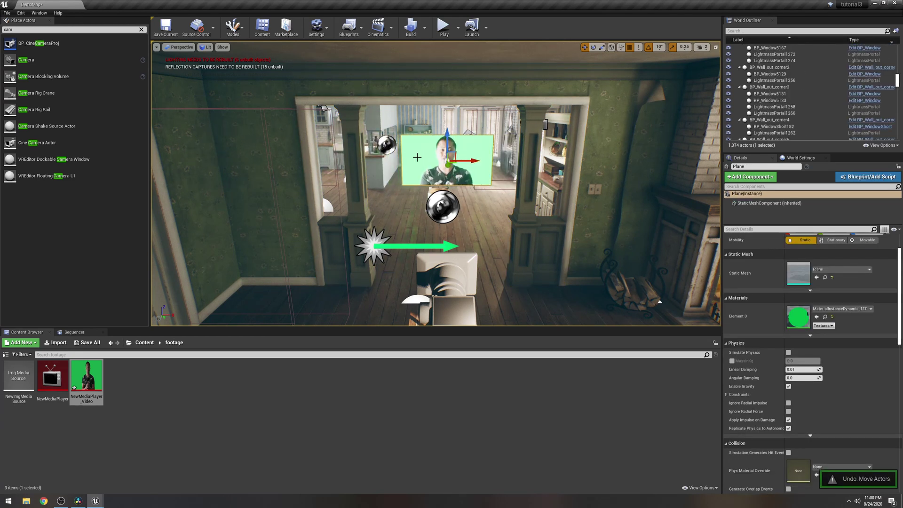
Clear the projection camera's texture, try moving the plane sideways without the footage, and undo the move.
{"action": "scroll", "coordinate": [831, 285], "scroll_direction": "up", "scroll_amount": 2}
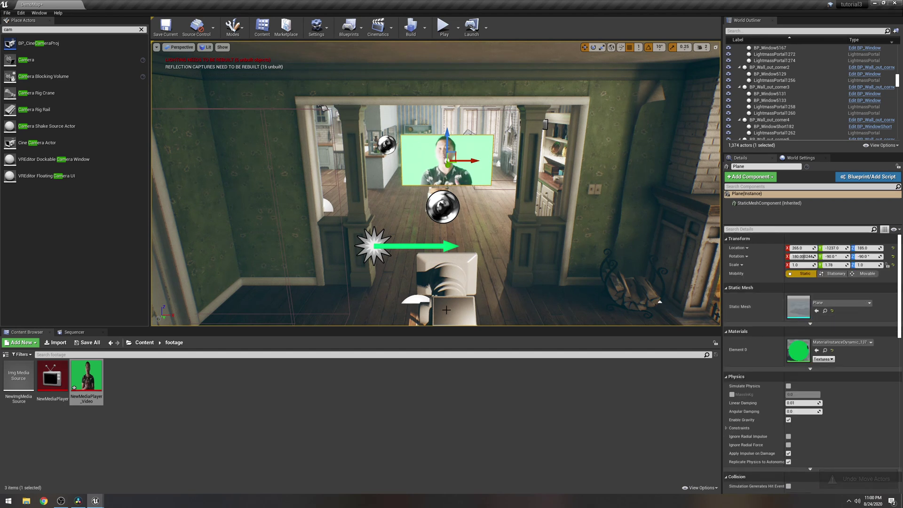
{"action": "left_click", "coordinate": [446, 310]}
{"action": "scroll", "coordinate": [849, 354], "scroll_direction": "down", "scroll_amount": 5}
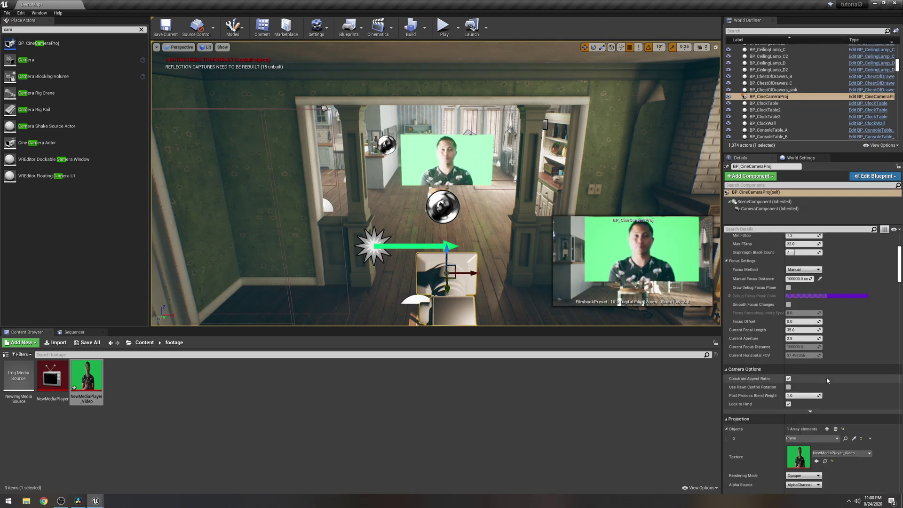
{"action": "scroll", "coordinate": [827, 377], "scroll_direction": "down", "scroll_amount": 3}
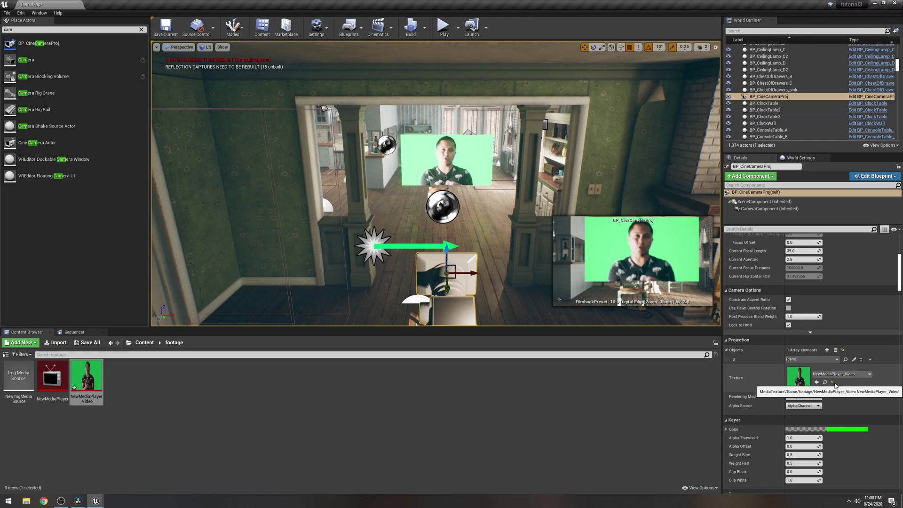
{"action": "left_click", "coordinate": [832, 382]}
{"action": "left_click", "coordinate": [468, 159]}
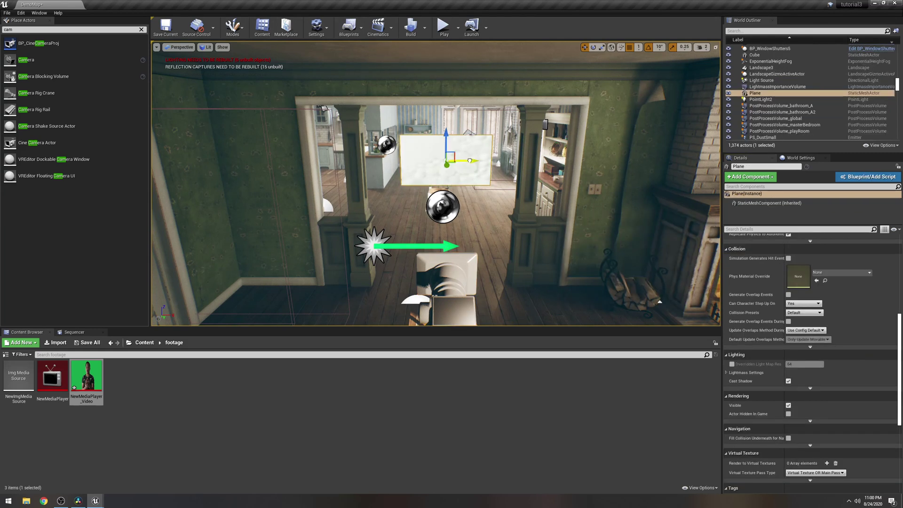
{"action": "key", "text": "ctrl+z"}
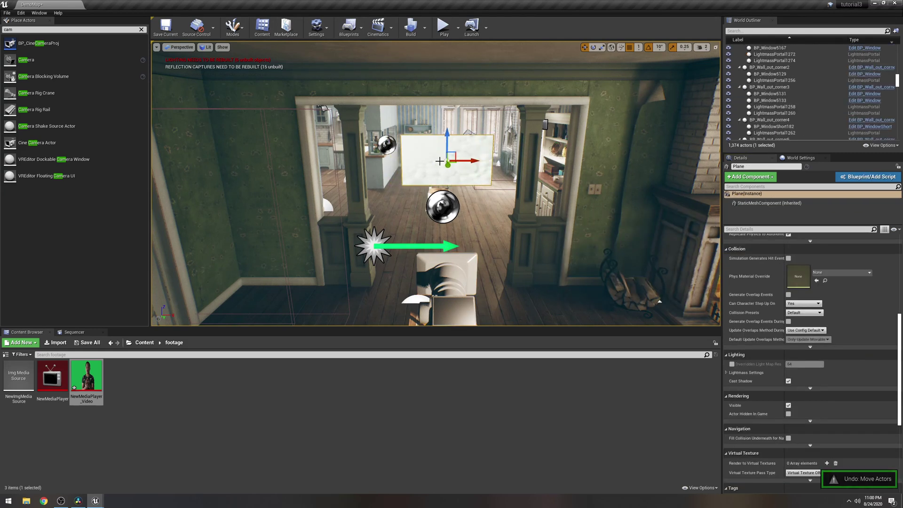
Select the projection camera and assign NewMediaPlayer_Video as its projection texture again.
{"action": "left_click", "coordinate": [819, 273]}
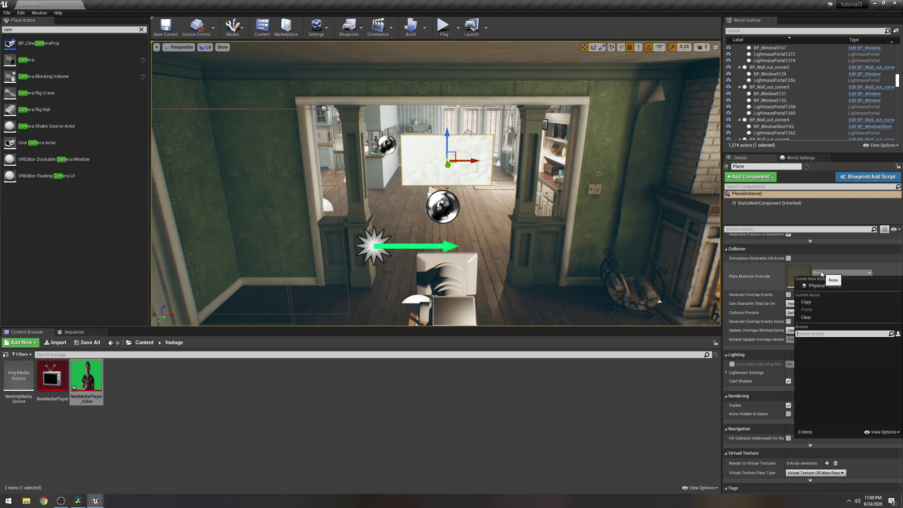
{"action": "scroll", "coordinate": [842, 283], "scroll_direction": "up", "scroll_amount": 10}
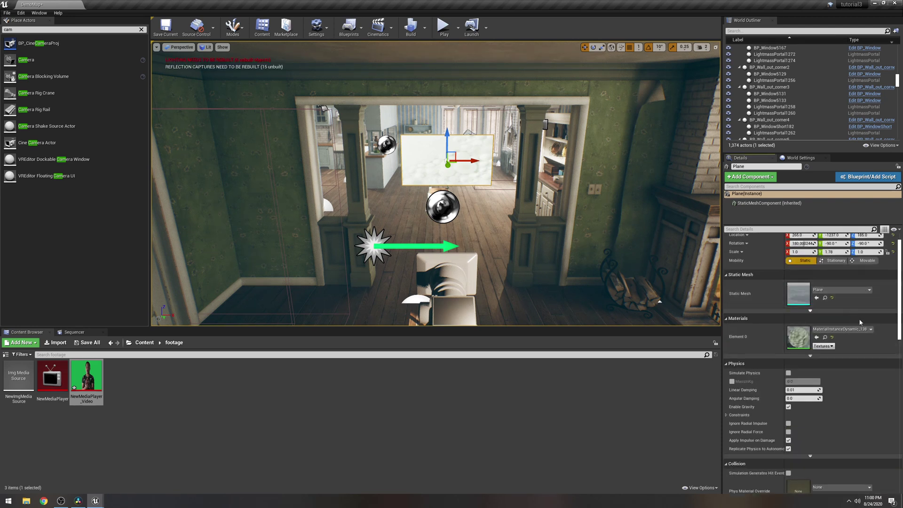
{"action": "left_click", "coordinate": [442, 276]}
{"action": "scroll", "coordinate": [809, 329], "scroll_direction": "down", "scroll_amount": 9}
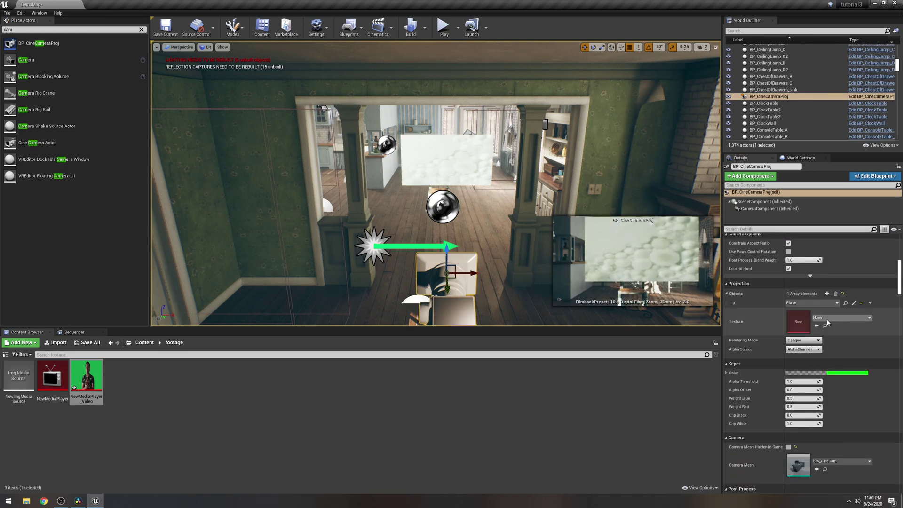
{"action": "left_click", "coordinate": [837, 313]}
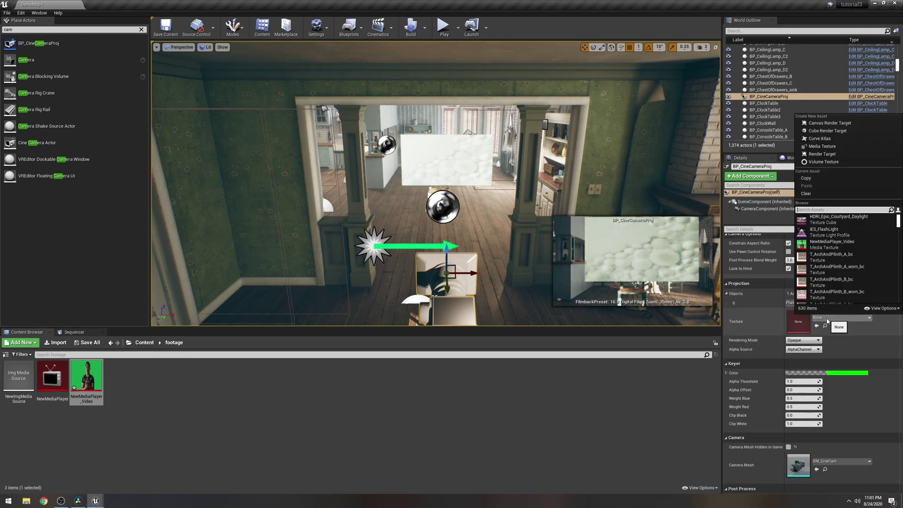
{"action": "left_click", "coordinate": [829, 244]}
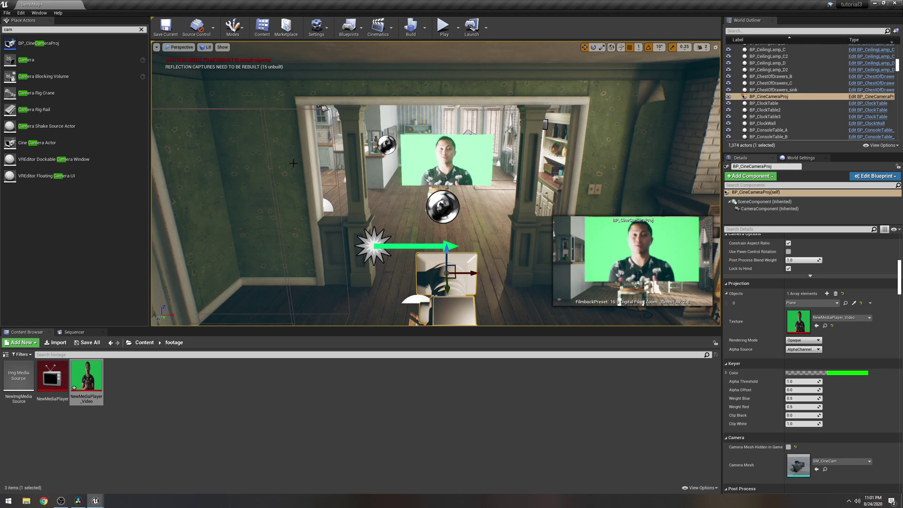
Look through BP_CineCameraProj in pilot mode and reframe it so the plane's full height fits in the shot.
{"action": "left_click", "coordinate": [193, 52]}
{"action": "left_click", "coordinate": [187, 47]}
{"action": "left_click", "coordinate": [201, 127]}
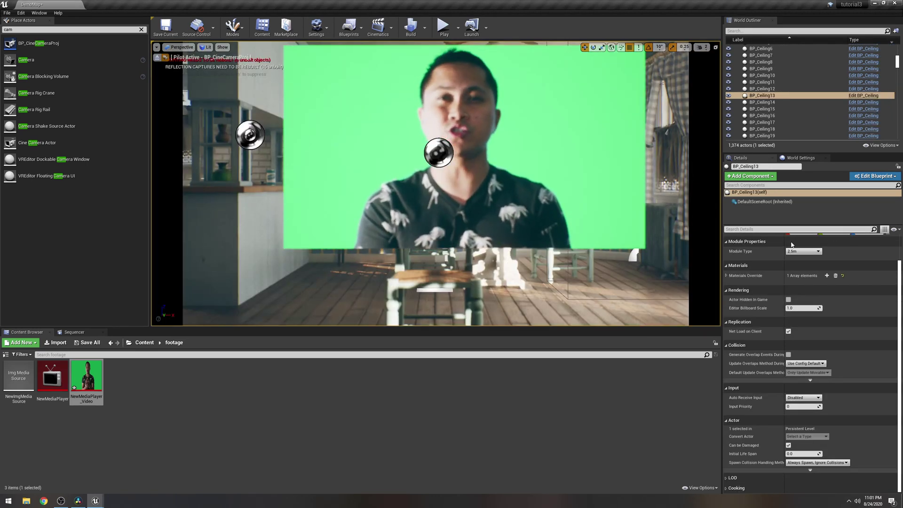
{"action": "middle_click_drag", "start_coordinate": [639, 236], "coordinate": [637, 206]}
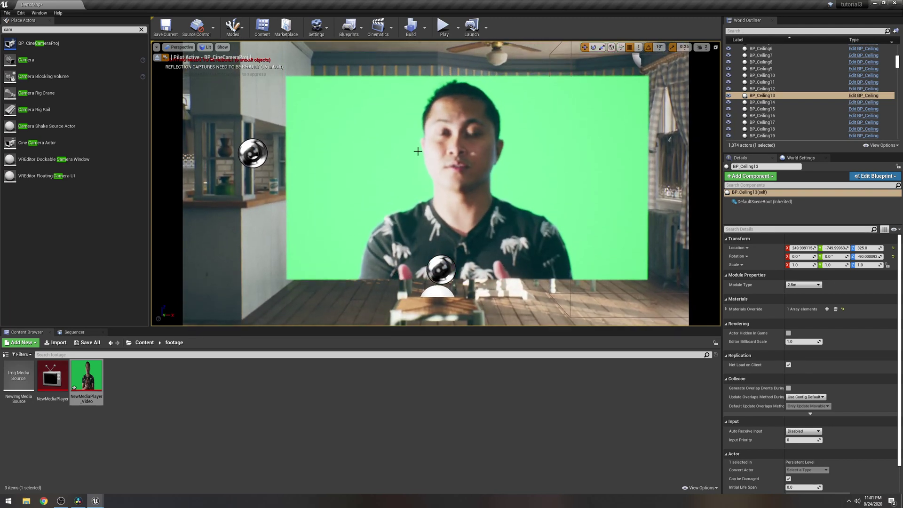
Find BP_CineCameraProj among the scene actors by searching "cam", select it and open its Focus Method options.
{"action": "scroll", "coordinate": [833, 387], "scroll_direction": "down", "scroll_amount": 3}
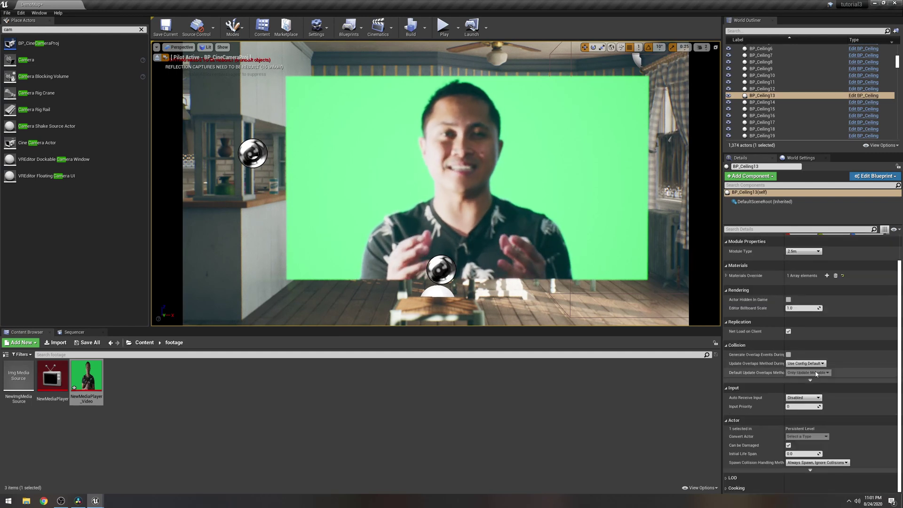
{"action": "scroll", "coordinate": [833, 387], "scroll_direction": "up", "scroll_amount": 3}
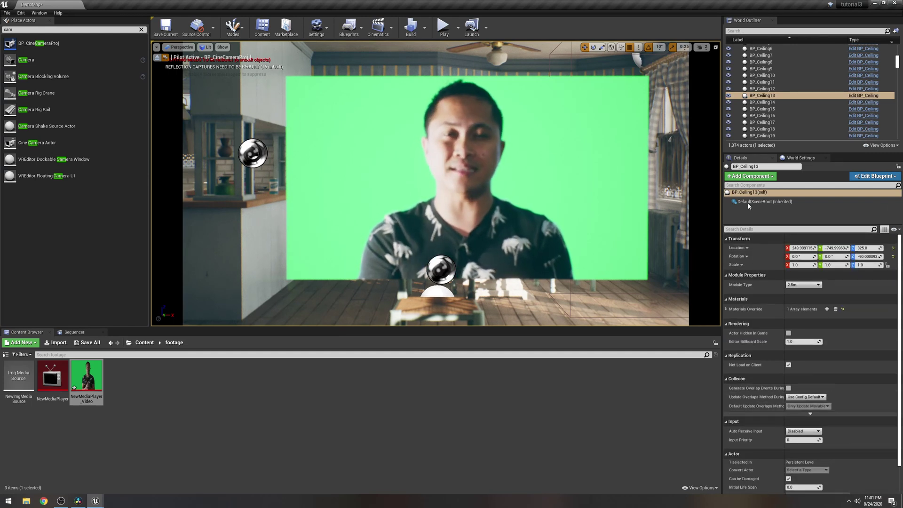
{"action": "left_click", "coordinate": [591, 190]}
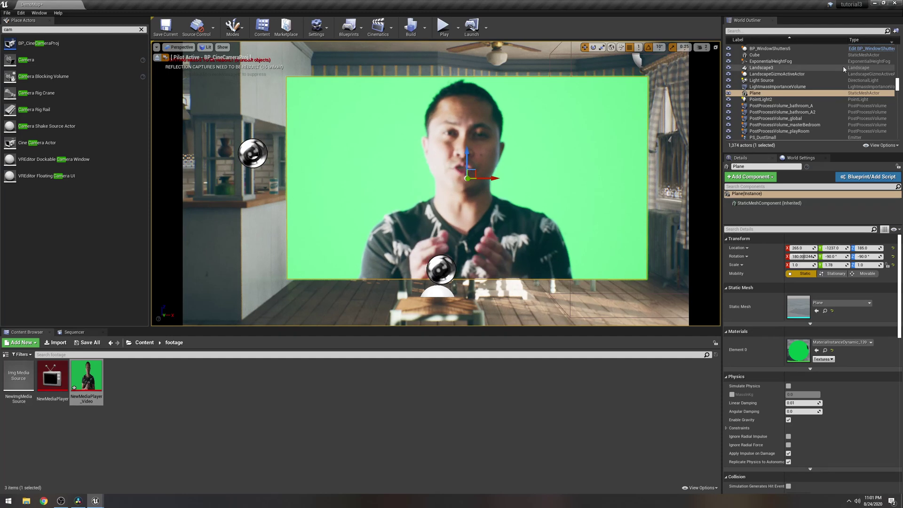
{"action": "left_click", "coordinate": [755, 31]}
{"action": "type", "text": "cam"}
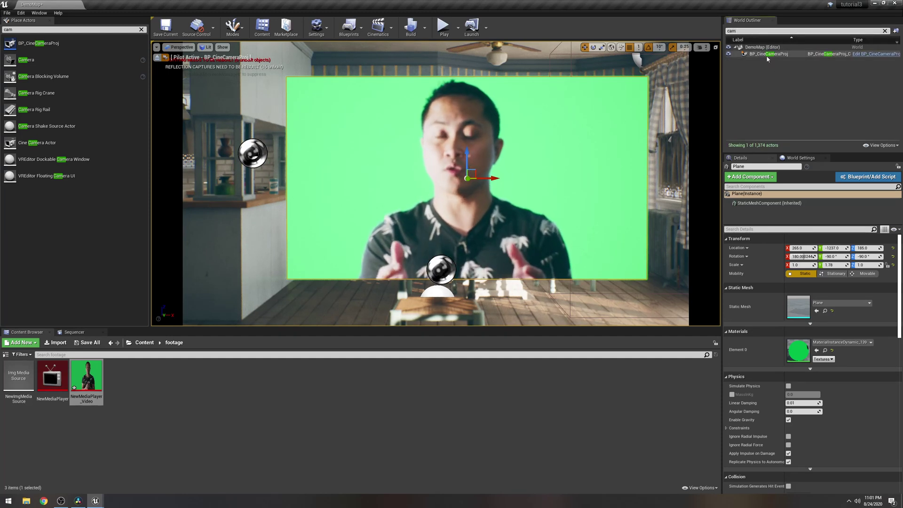
{"action": "left_click", "coordinate": [769, 53]}
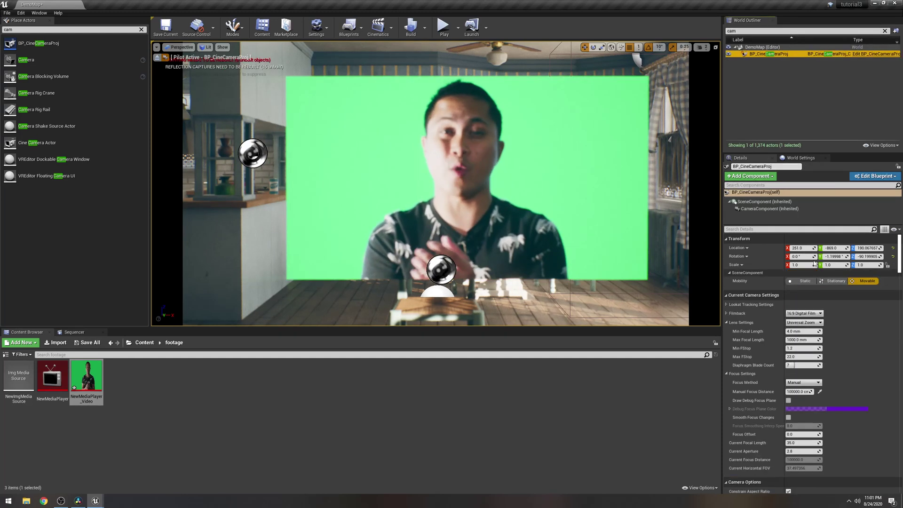
{"action": "left_click", "coordinate": [816, 383]}
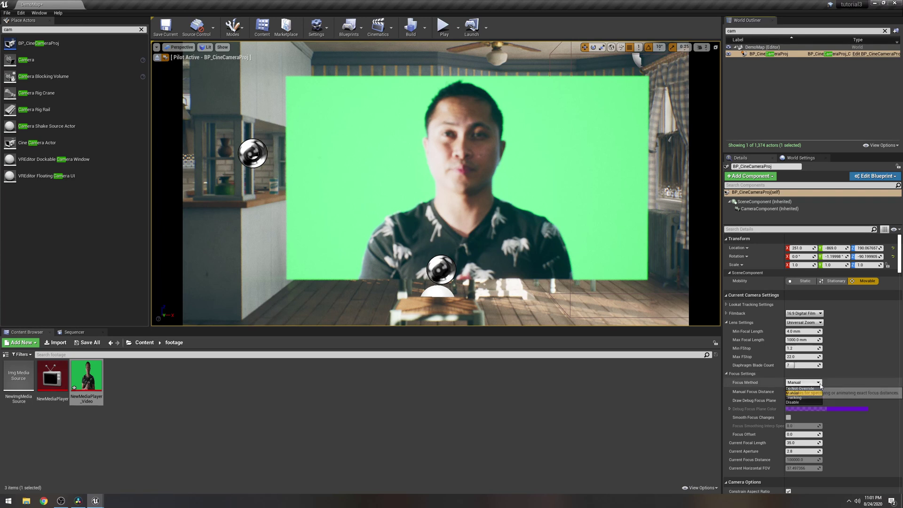
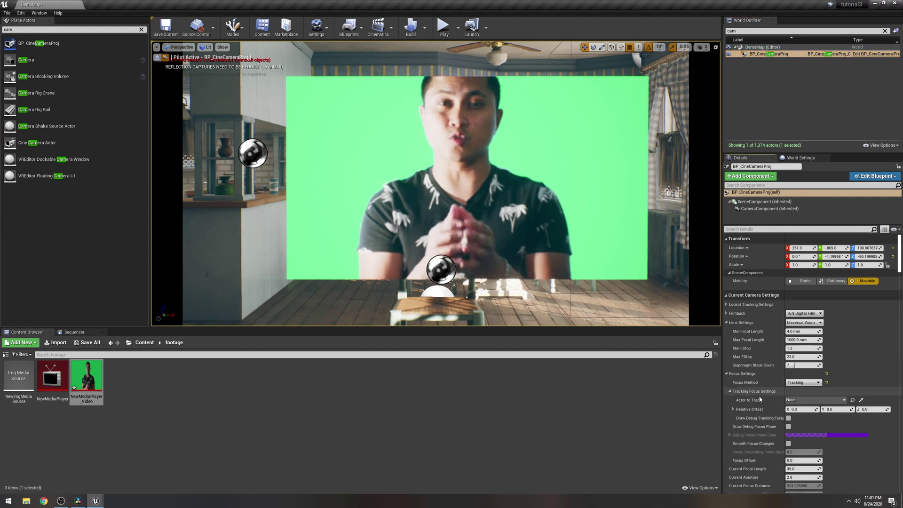
Pick the green-screen plane in the scene as the Actor to Track for the camera's tracking focus.
{"action": "left_click", "coordinate": [861, 400]}
{"action": "left_click", "coordinate": [459, 121]}
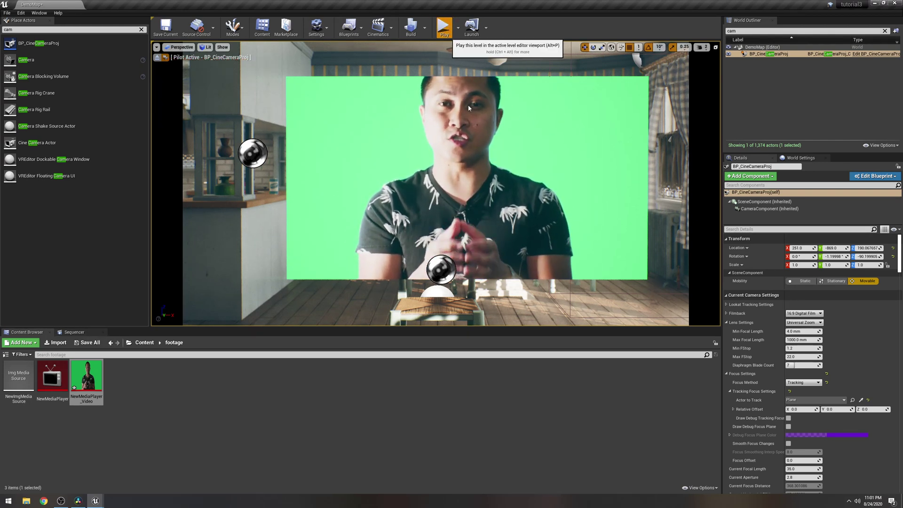
Test-play the level to check the footage on the plane, stop the simulation, and select the plane.
{"action": "left_click", "coordinate": [448, 31]}
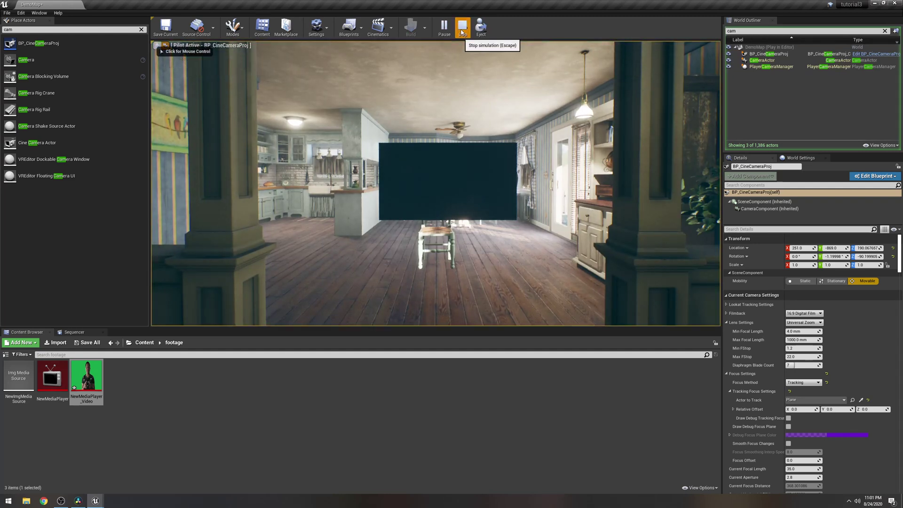
{"action": "left_click", "coordinate": [462, 27]}
{"action": "left_click", "coordinate": [405, 210]}
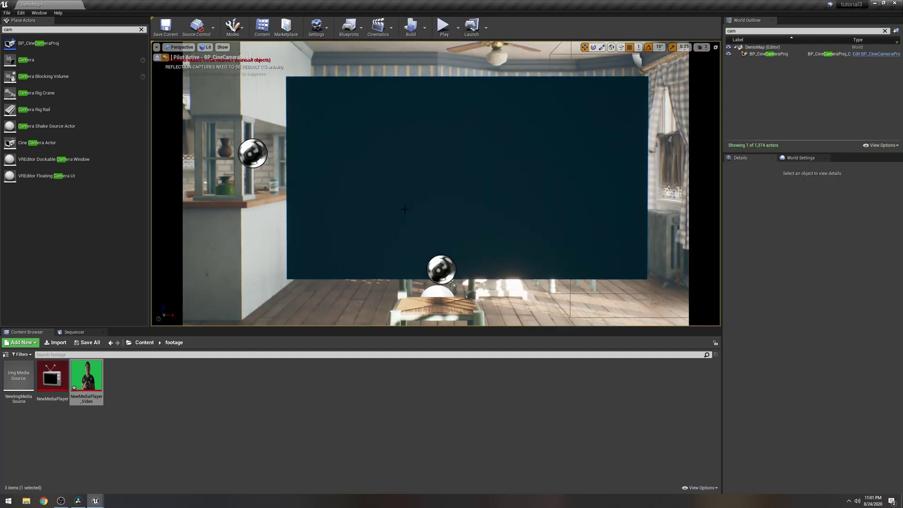
{"action": "left_click", "coordinate": [286, 266]}
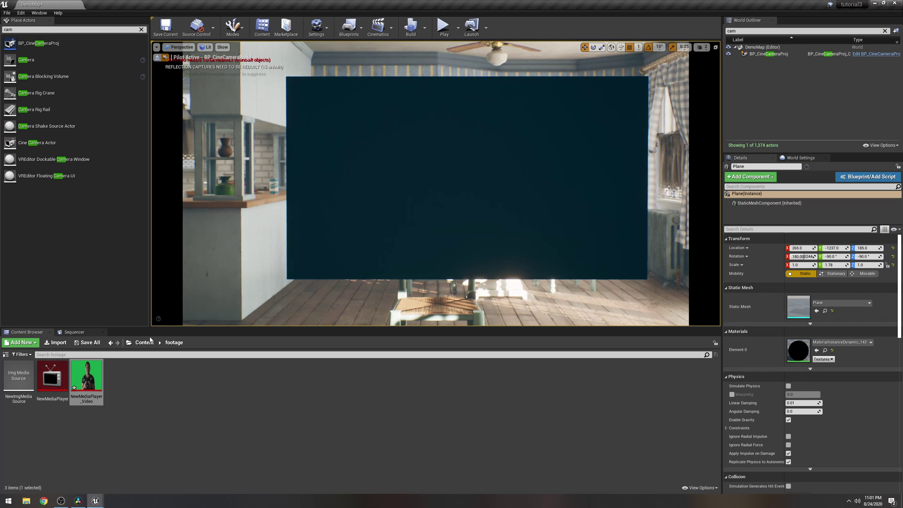
Open the Level Blueprint and delete its default Event Tick and Event BeginPlay nodes.
{"action": "left_click", "coordinate": [350, 27]}
{"action": "left_click", "coordinate": [376, 82]}
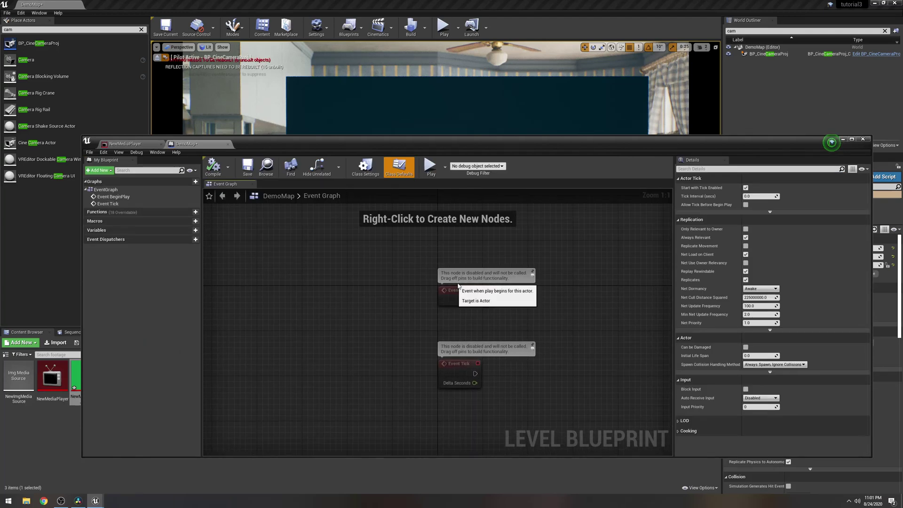
{"action": "left_click_drag", "start_coordinate": [429, 395], "coordinate": [431, 393]}
{"action": "key", "text": "Delete"}
{"action": "left_click_drag", "start_coordinate": [588, 256], "coordinate": [438, 320]}
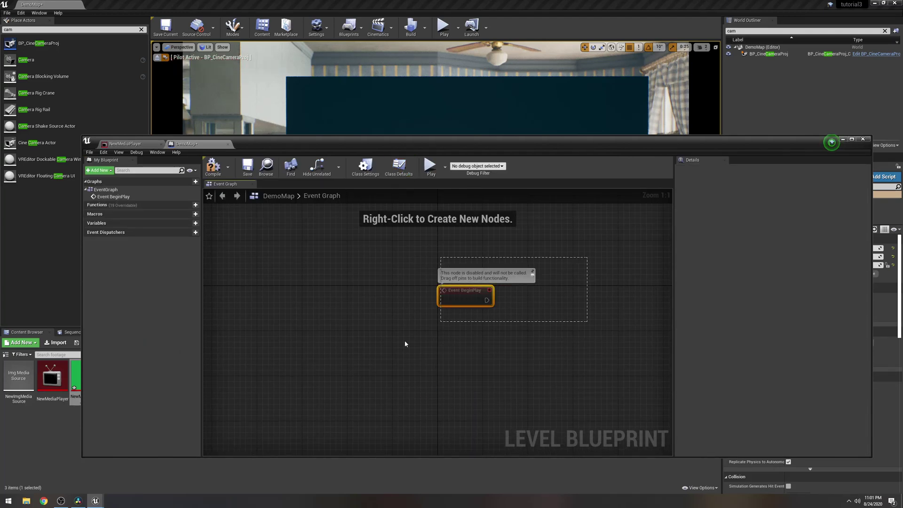
{"action": "key", "text": "Delete"}
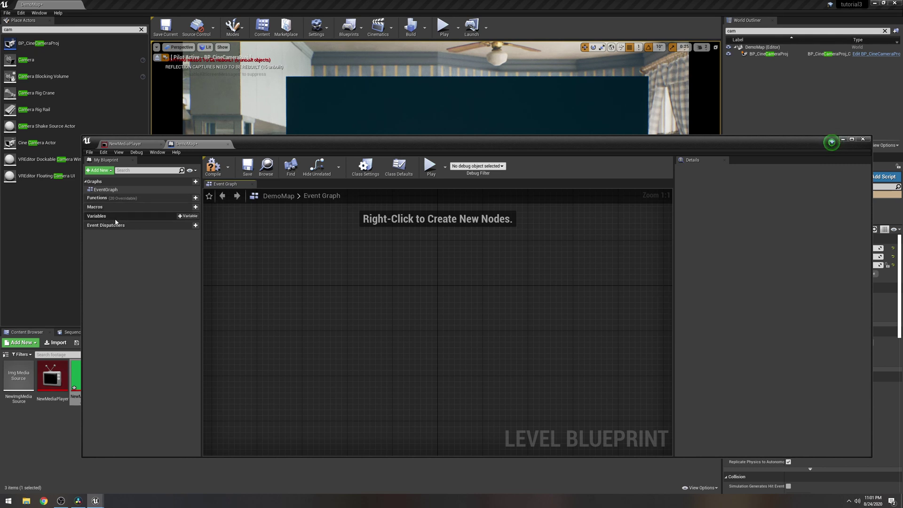
Create a blueprint variable named "media" with the type Media Player Object Reference.
{"action": "left_click", "coordinate": [187, 216]}
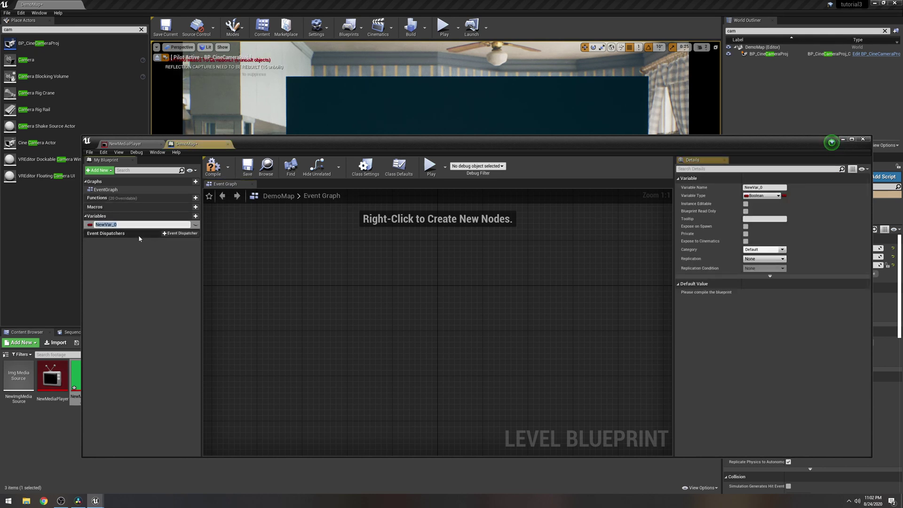
{"action": "type", "text": "media"}
{"action": "key", "text": "Return"}
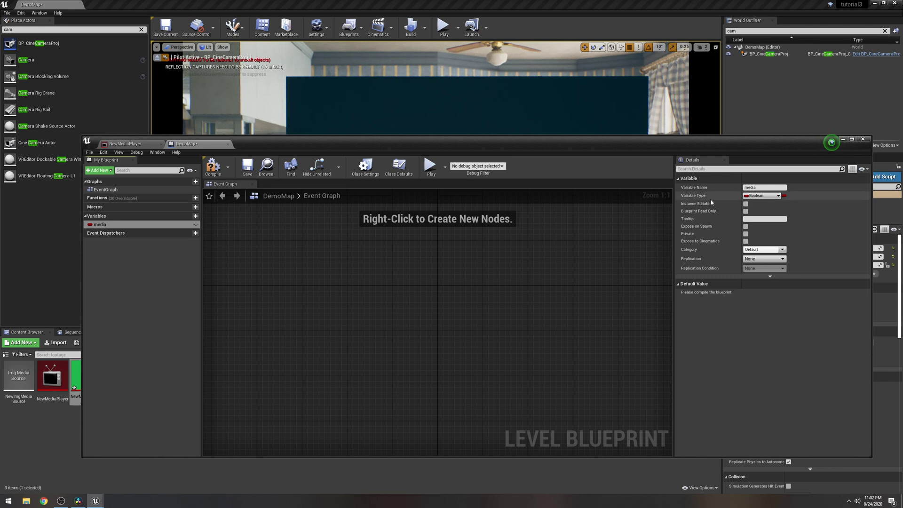
{"action": "left_click", "coordinate": [762, 195]}
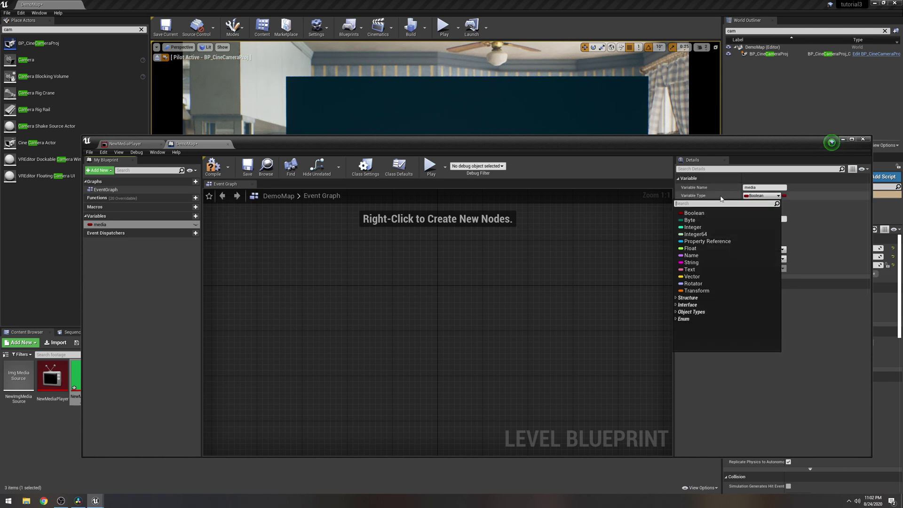
{"action": "type", "text": "media play"}
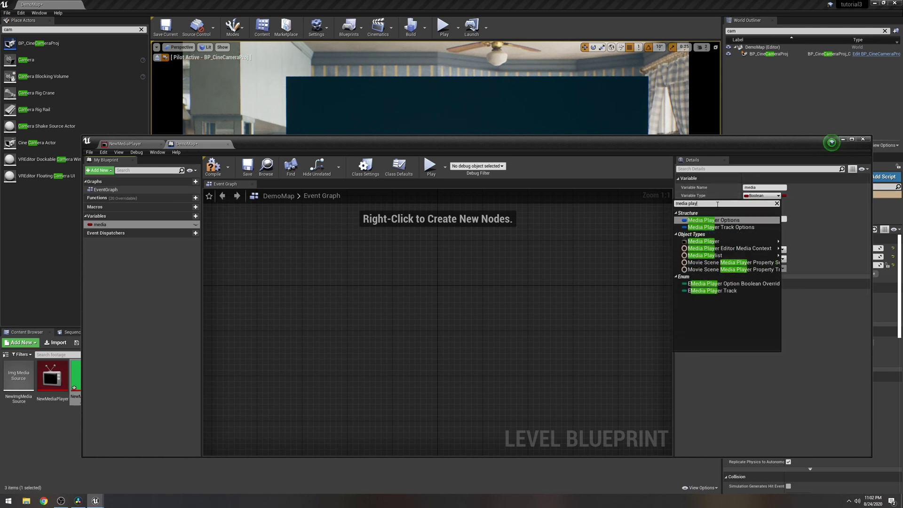
{"action": "mouse_move", "coordinate": [752, 241]}
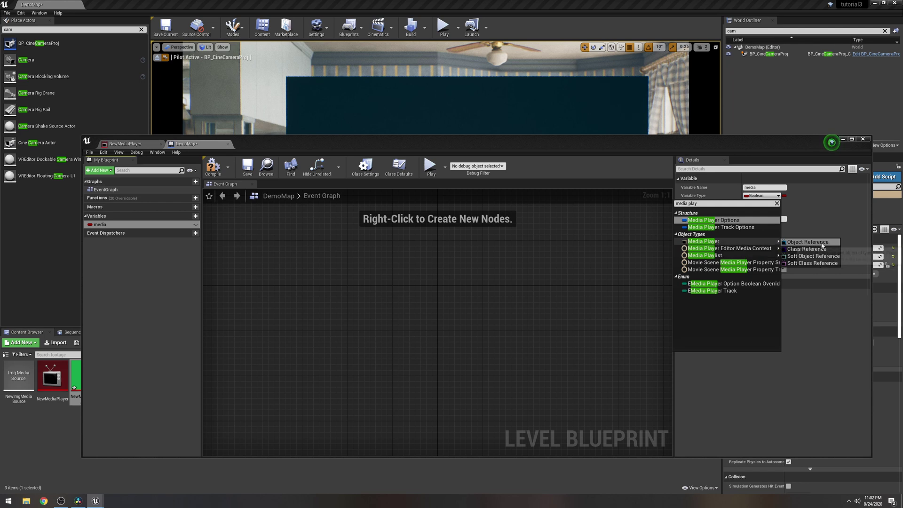
{"action": "left_click", "coordinate": [822, 243]}
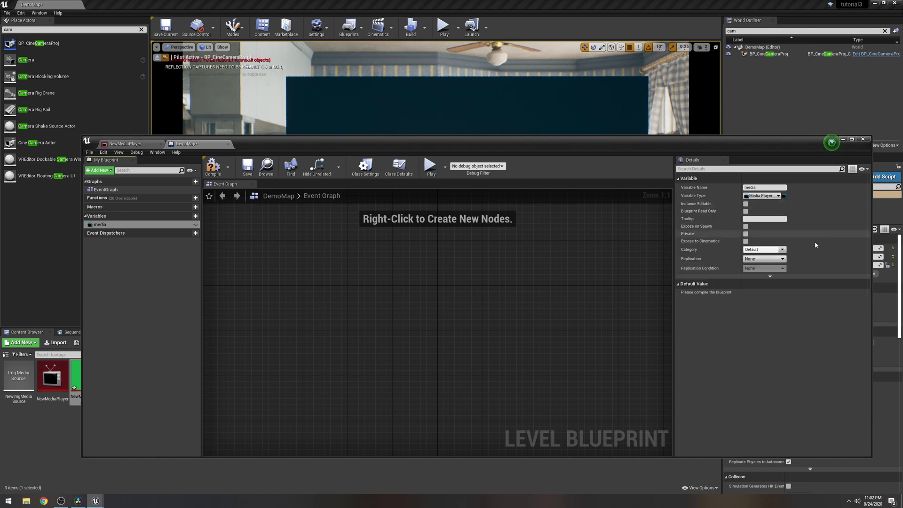
Compile the blueprint, set the media variable's default value to NewMediaPlayer, and compile again.
{"action": "left_click", "coordinate": [214, 167]}
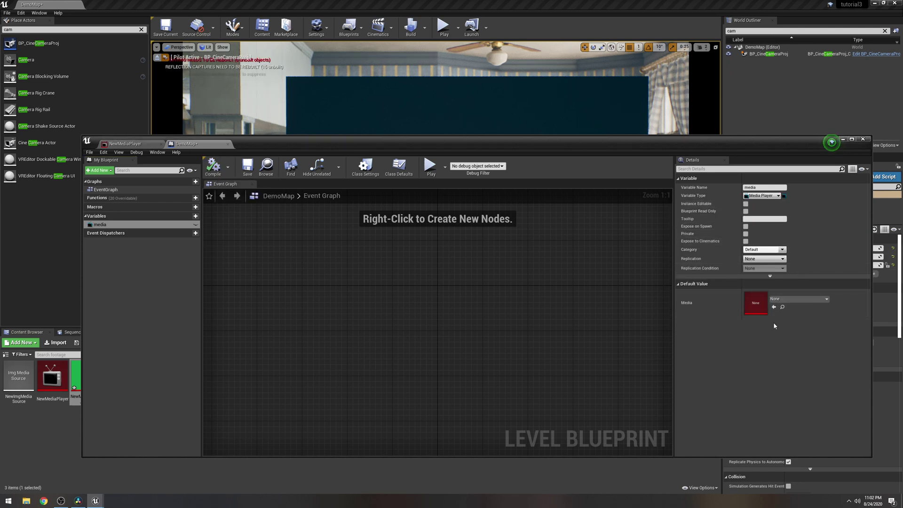
{"action": "left_click", "coordinate": [794, 299]}
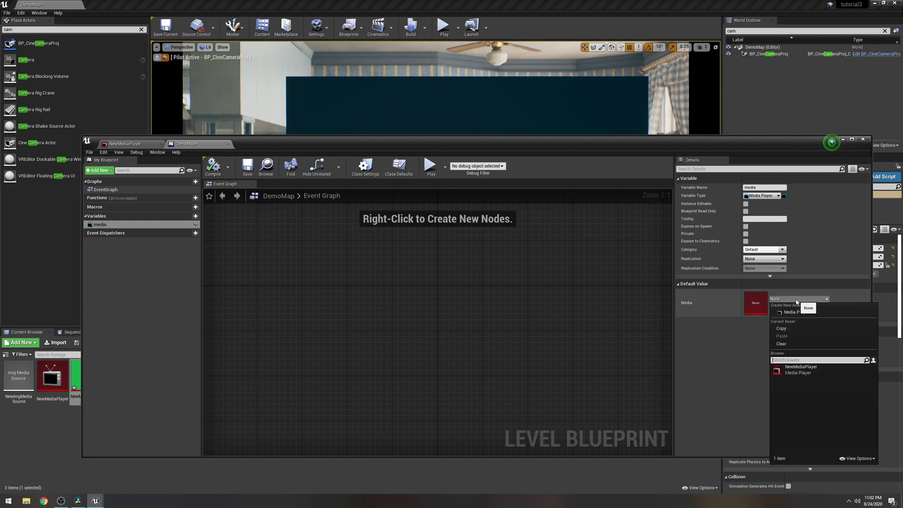
{"action": "left_click", "coordinate": [813, 371]}
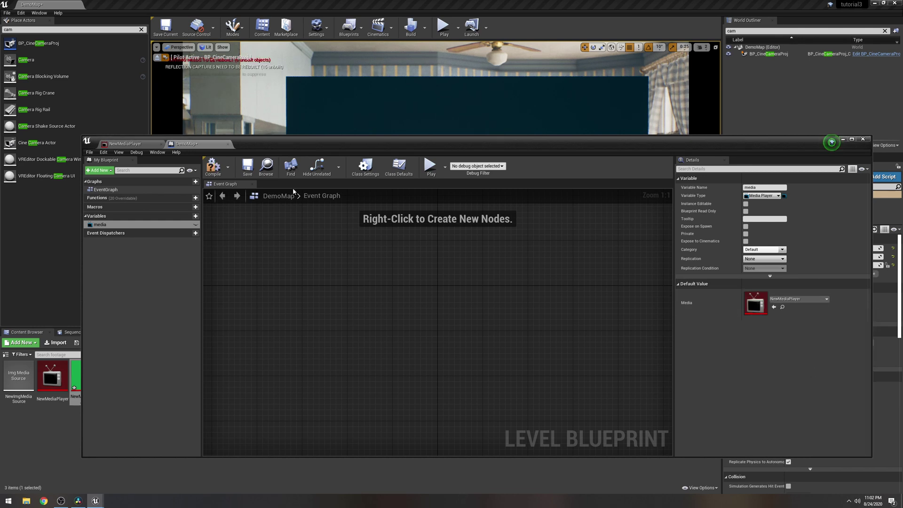
{"action": "left_click", "coordinate": [209, 171]}
Add an Event BeginPlay node to the event graph.
{"action": "right_click", "coordinate": [319, 306]}
{"action": "type", "text": "event"}
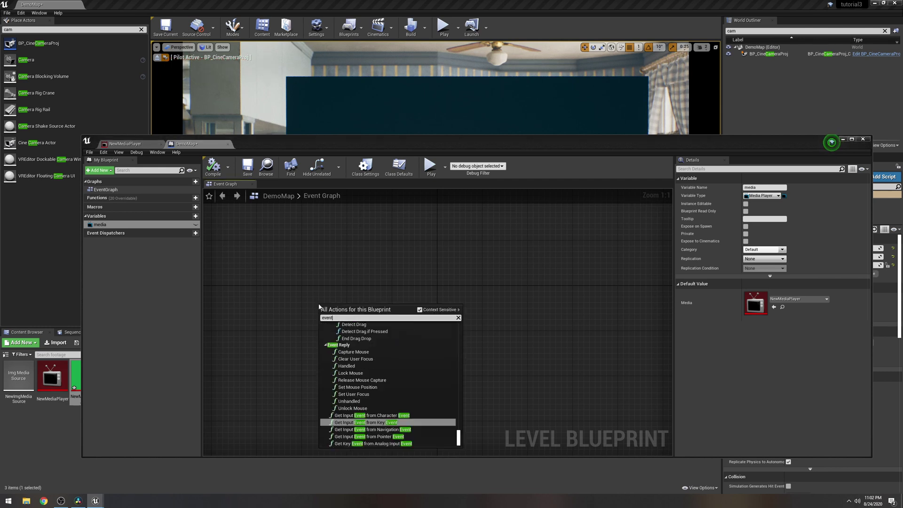
{"action": "type", "text": " be"}
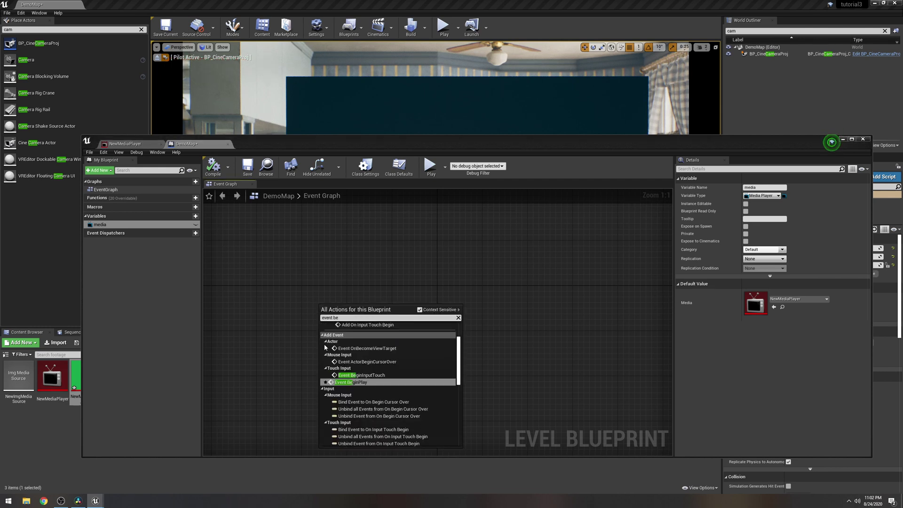
{"action": "left_click", "coordinate": [351, 382]}
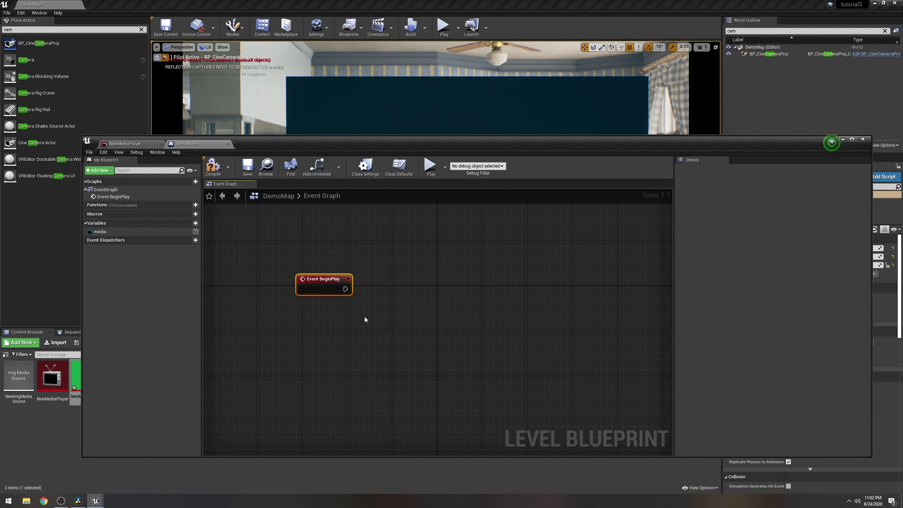
Place a getter for the media variable in the graph and create an Open Source node from its output.
{"action": "left_click_drag", "start_coordinate": [105, 234], "coordinate": [382, 328]}
{"action": "left_click", "coordinate": [395, 354]}
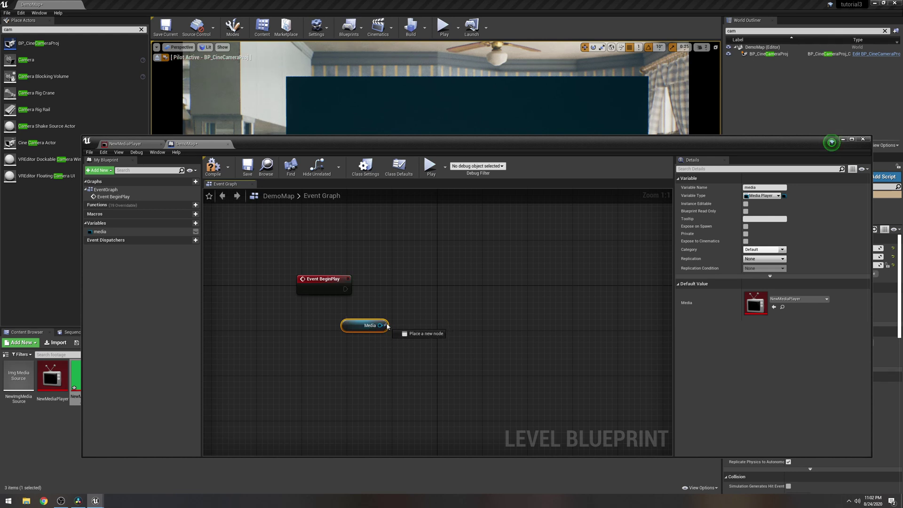
{"action": "left_click_drag", "start_coordinate": [493, 313], "coordinate": [491, 303]}
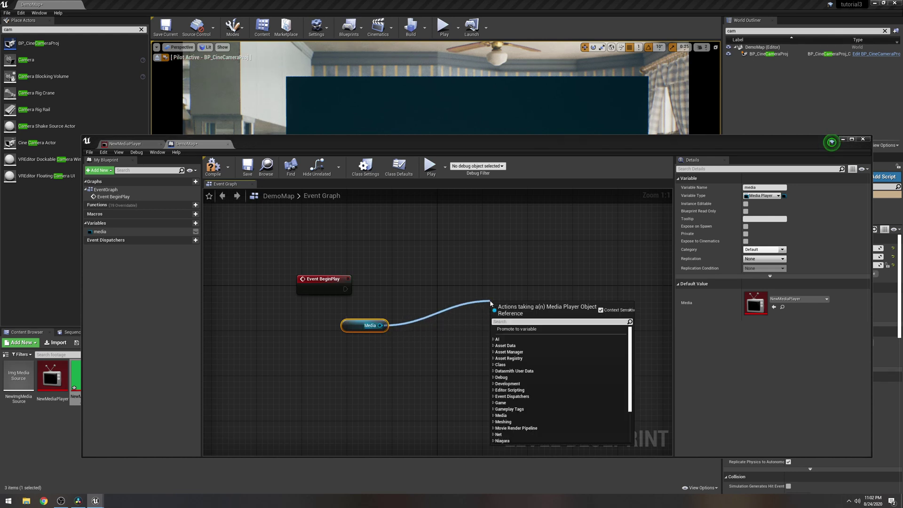
{"action": "type", "text": "open soiu"}
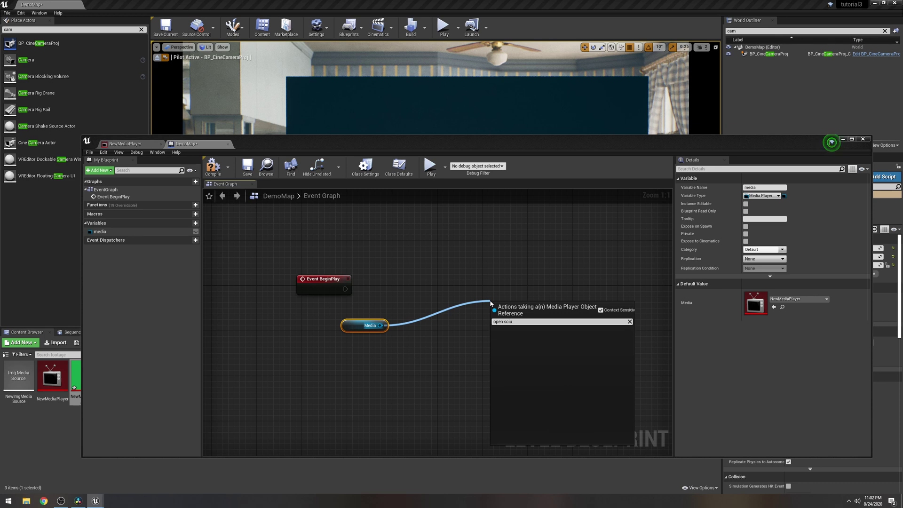
{"action": "key", "text": "BackSpace"}
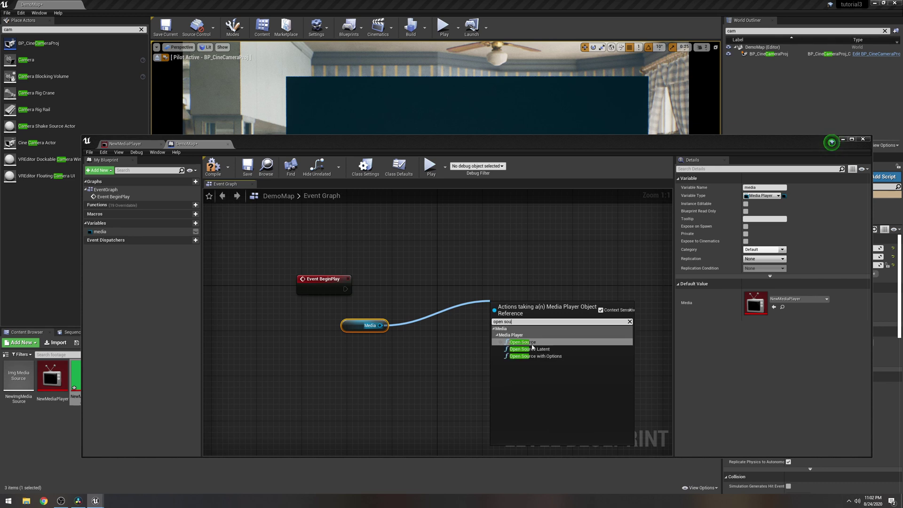
{"action": "type", "text": "u"}
{"action": "left_click", "coordinate": [532, 345]}
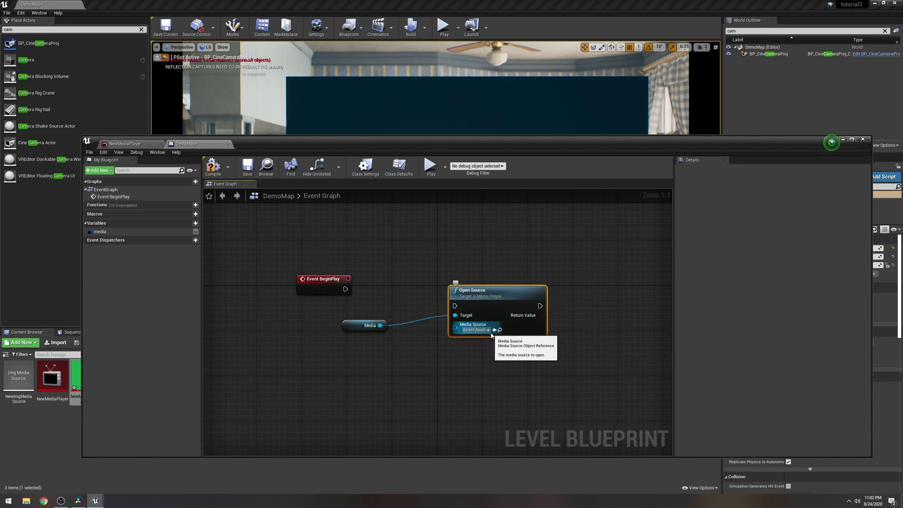
Set the Open Source node's media source to NewImgMediaSource and connect Event BeginPlay's execution output to it.
{"action": "left_click", "coordinate": [488, 330]}
{"action": "left_click", "coordinate": [489, 360]}
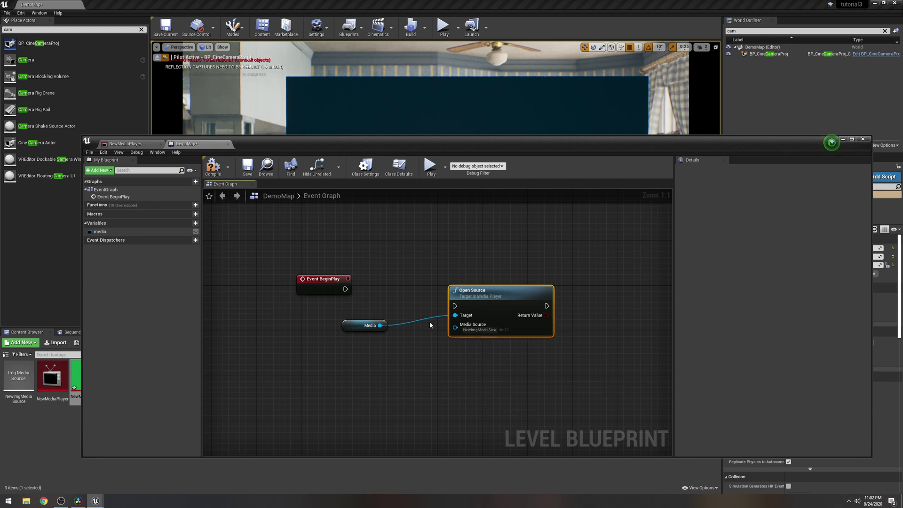
{"action": "left_click", "coordinate": [357, 330]}
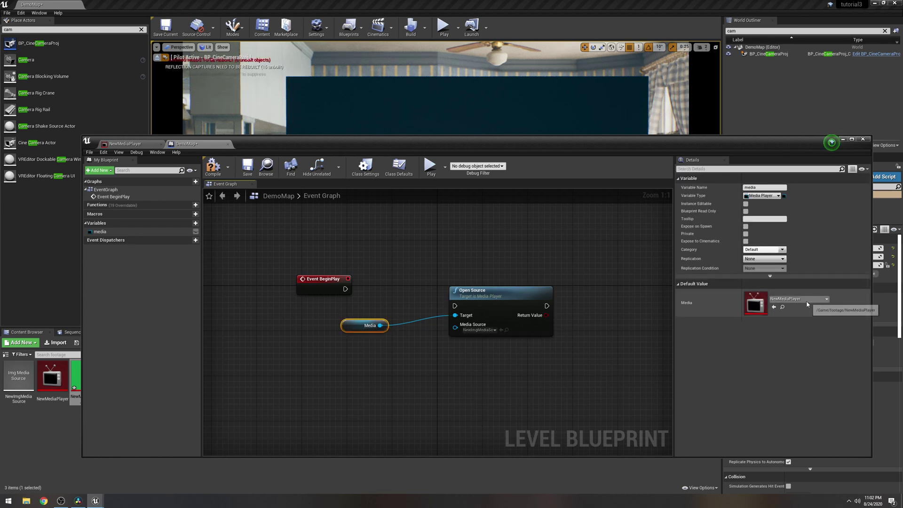
{"action": "left_click", "coordinate": [319, 286]}
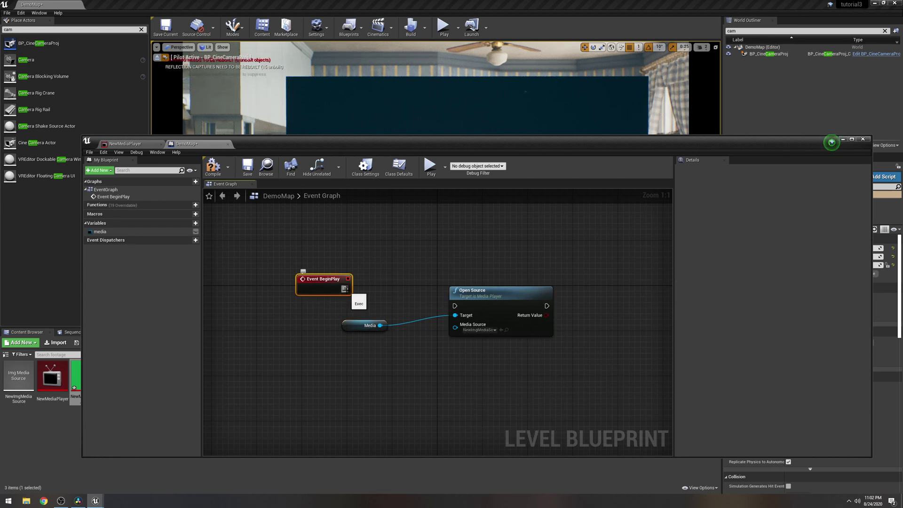
{"action": "left_click_drag", "start_coordinate": [345, 288], "coordinate": [455, 306]}
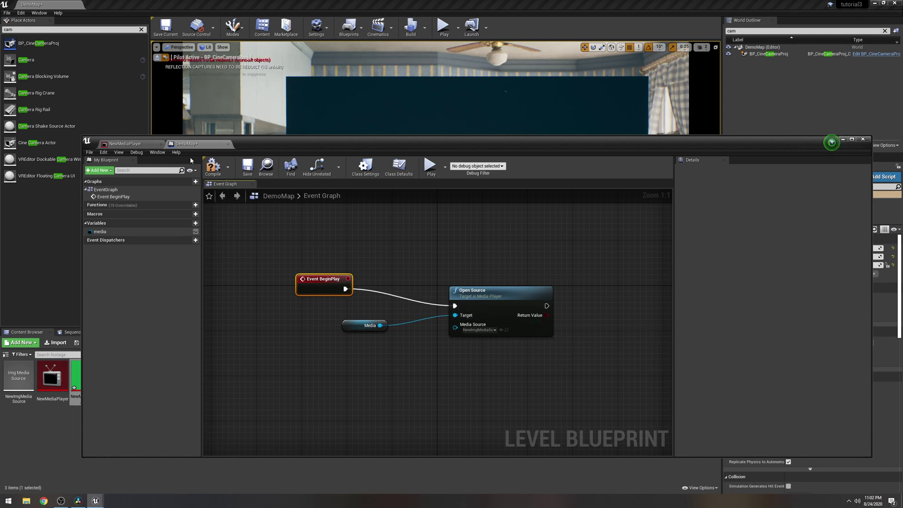
Save the map with its Level Blueprint, test-play the level to check the footage, and stop the simulation.
{"action": "left_click", "coordinate": [247, 167]}
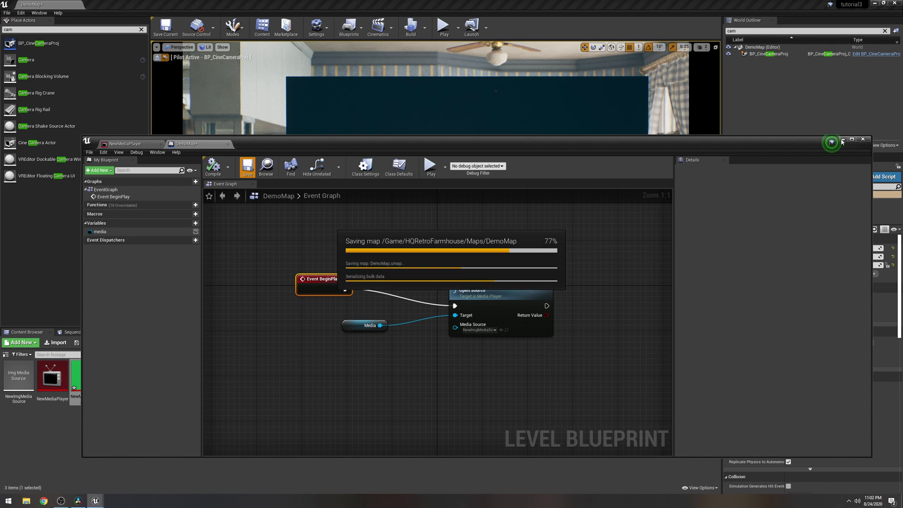
{"action": "left_click", "coordinate": [843, 140]}
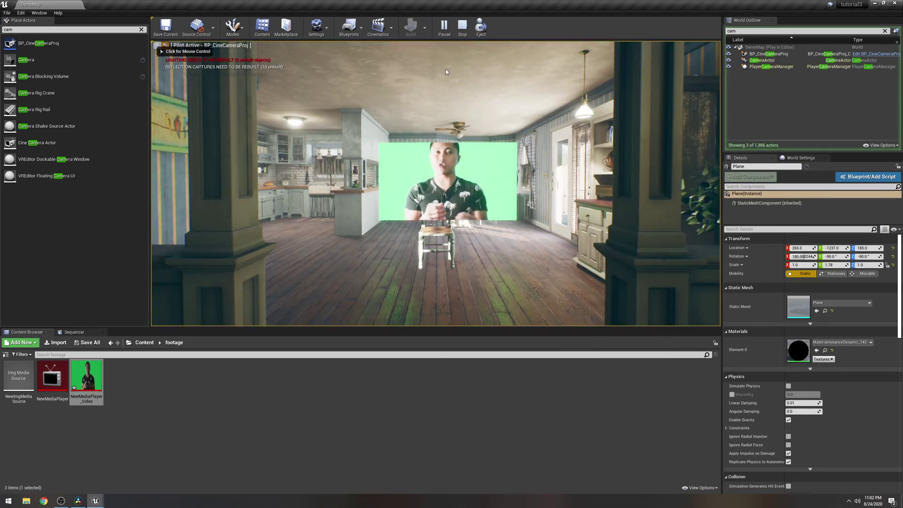
{"action": "left_click", "coordinate": [462, 28]}
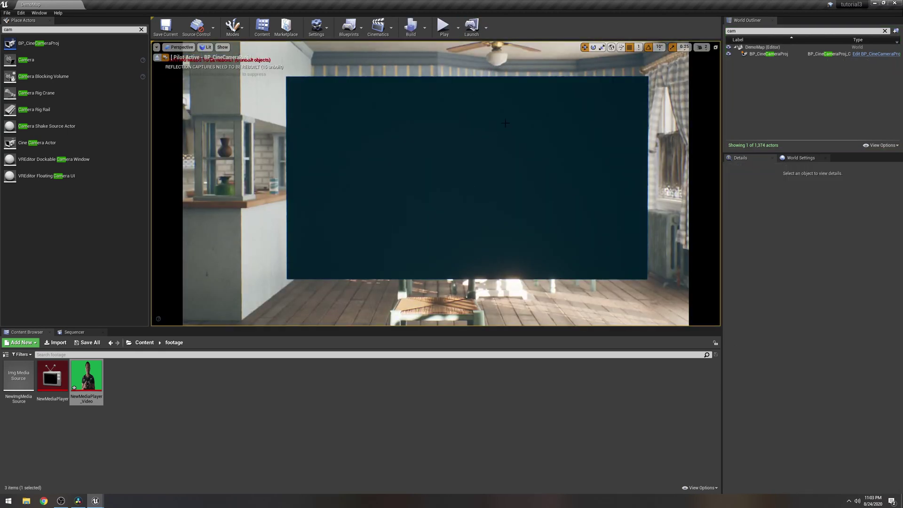
Open NewMediaPlayer, start playing NewImgMediaSource so the footage runs in the editor, and return to the level.
{"action": "double_click", "coordinate": [52, 377]}
{"action": "double_click", "coordinate": [183, 378]}
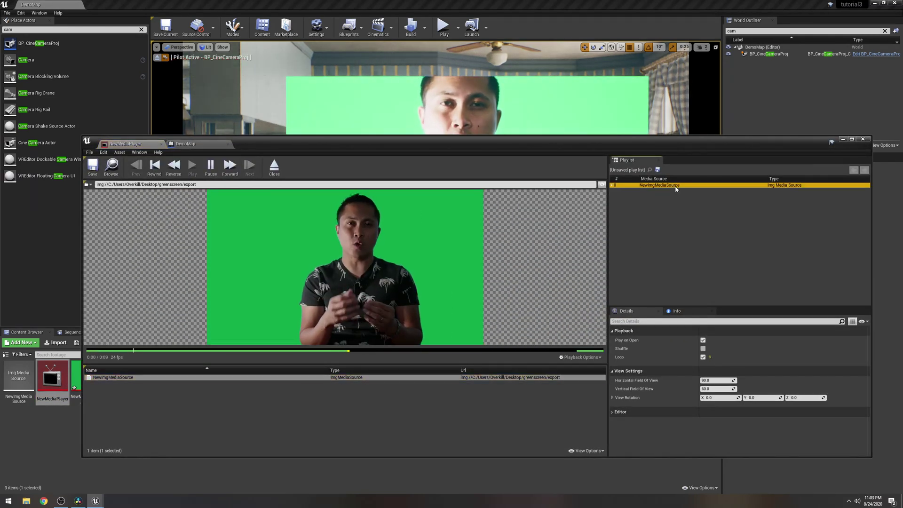
{"action": "left_click", "coordinate": [843, 140]}
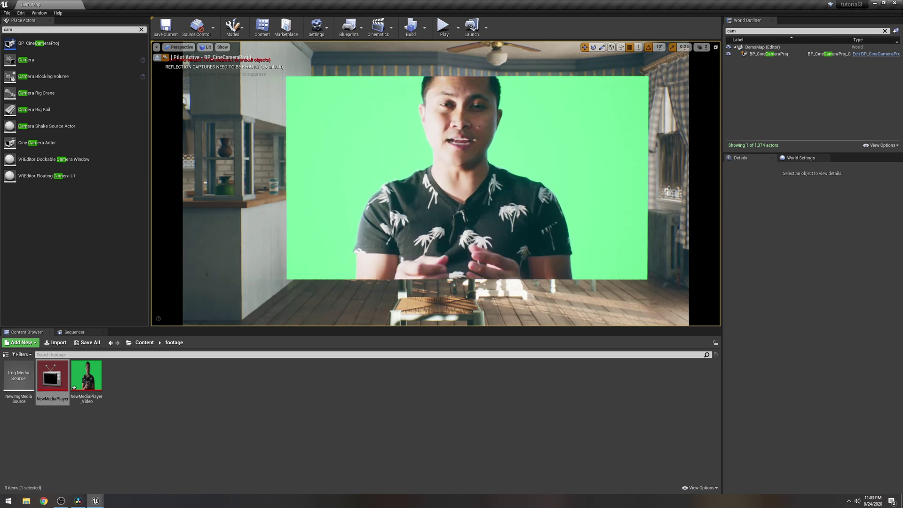
Reframe the piloted BP_CineCameraProj slightly farther back so more of the room around the plane is in shot.
{"action": "key", "text": "s"}
{"action": "right_click_drag", "start_coordinate": [436, 184], "coordinate": [482, 187]}
{"action": "key", "text": "a"}
{"action": "key", "text": "d"}
{"action": "key", "text": "w"}
{"action": "key", "text": "w"}
{"action": "key", "text": "s"}
Select the footage plane and raise it vertically to a Z location of 200.
{"action": "left_click", "coordinate": [433, 124]}
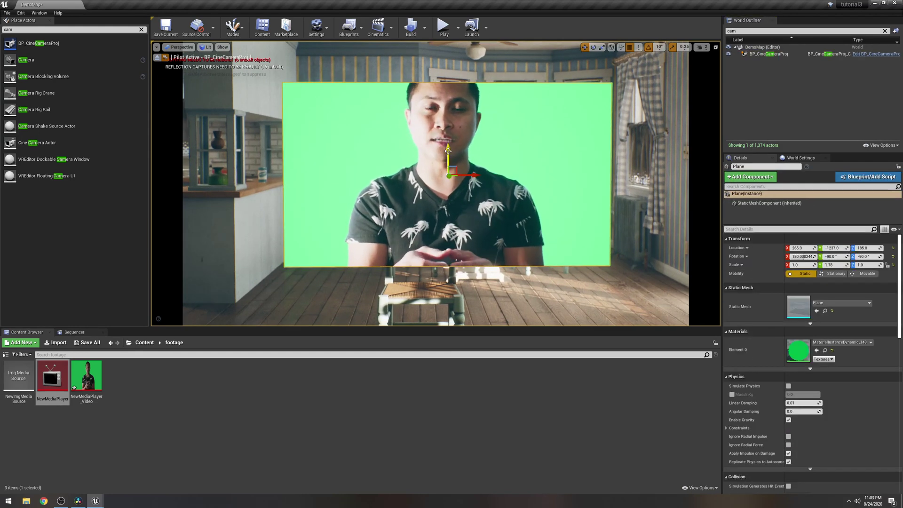
{"action": "left_click_drag", "start_coordinate": [448, 150], "coordinate": [447, 120]}
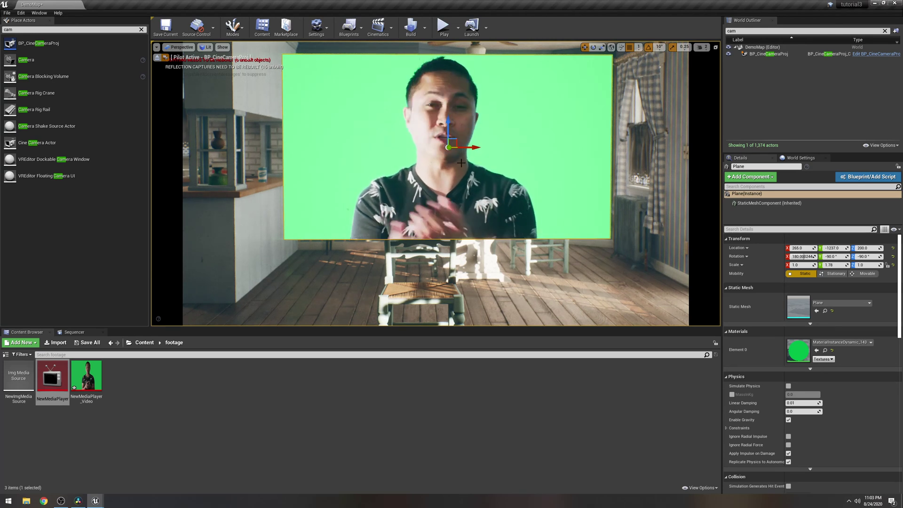
Select BP_CineCameraProj and set its Current Focal Length to 50.
{"action": "left_click", "coordinate": [768, 54]}
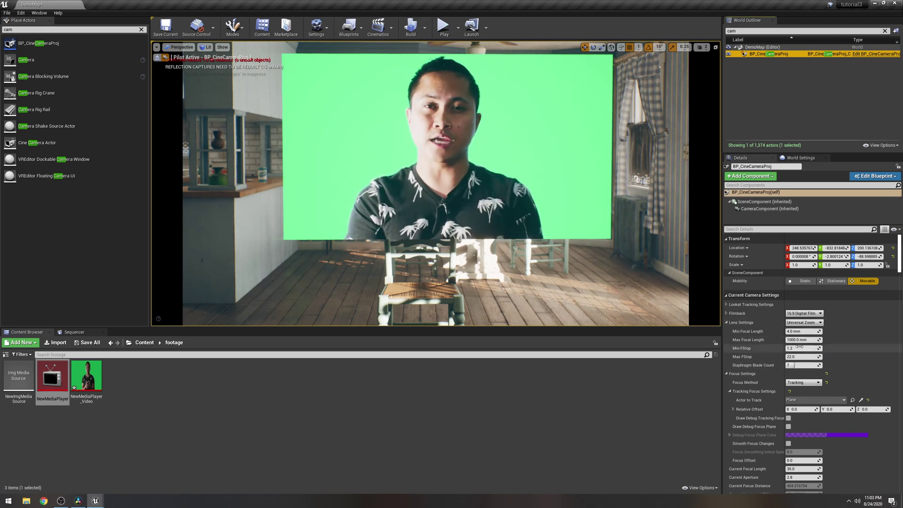
{"action": "scroll", "coordinate": [825, 365], "scroll_direction": "down", "scroll_amount": 5}
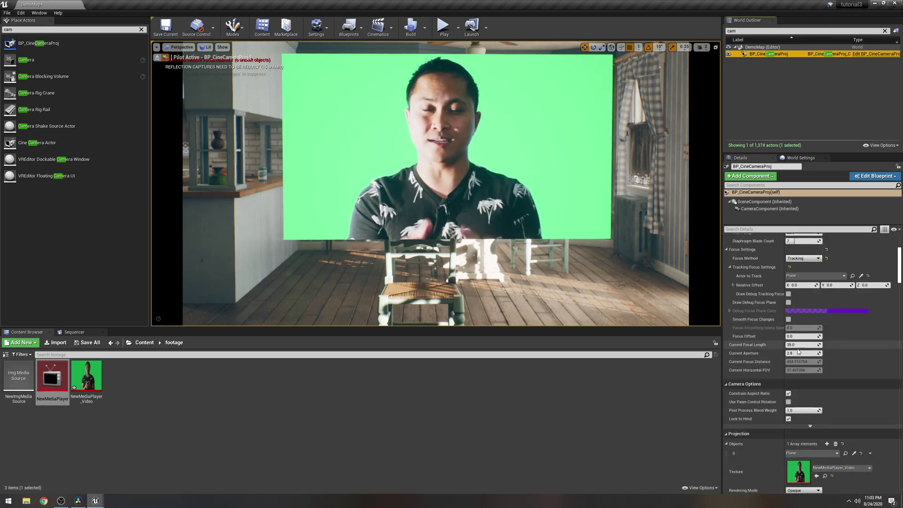
{"action": "mouse_move", "coordinate": [809, 345]}
{"action": "left_mouse_down"}
{"action": "mouse_move", "coordinate": [828, 345]}
{"action": "mouse_move", "coordinate": [800, 345]}
{"action": "mouse_move", "coordinate": [818, 344]}
{"action": "left_mouse_up"}
{"action": "type", "text": "50"}
{"action": "key", "text": "Return"}
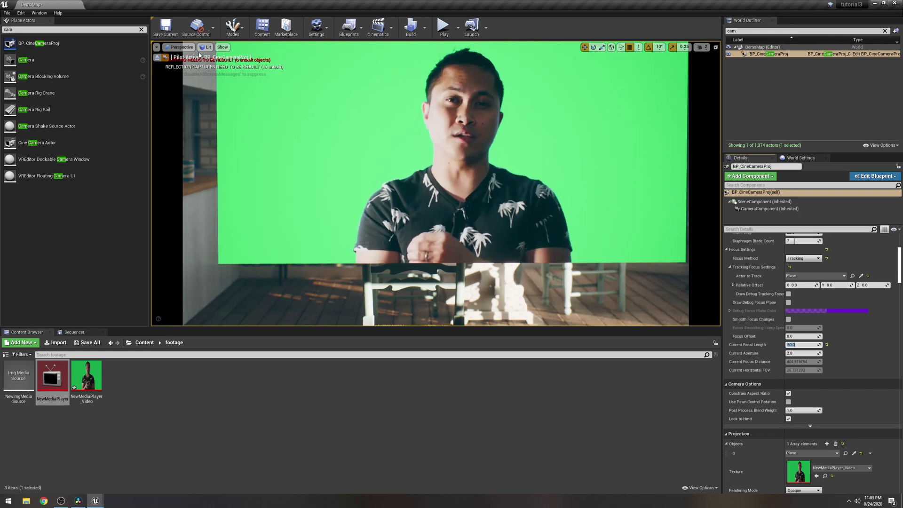
Switch to the cinematic viewport and lower the footage plane to a Z location of 182.
{"action": "left_click", "coordinate": [183, 47]}
{"action": "left_click", "coordinate": [192, 146]}
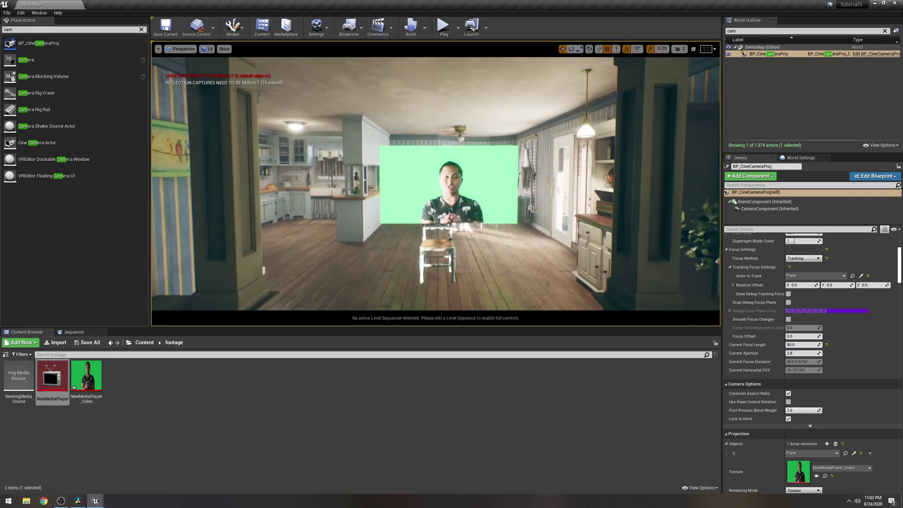
{"action": "right_click_drag", "start_coordinate": [455, 117], "coordinate": [455, 161]}
{"action": "left_click", "coordinate": [455, 117]}
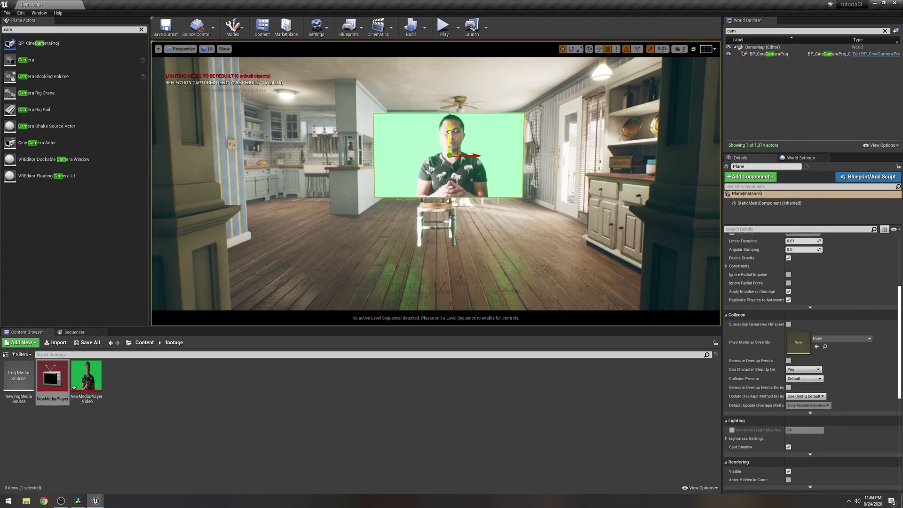
Undo the footage plane's rotation in the BP_CineCameraProj view and set the camera's X location to 260.
{"action": "left_click", "coordinate": [183, 49]}
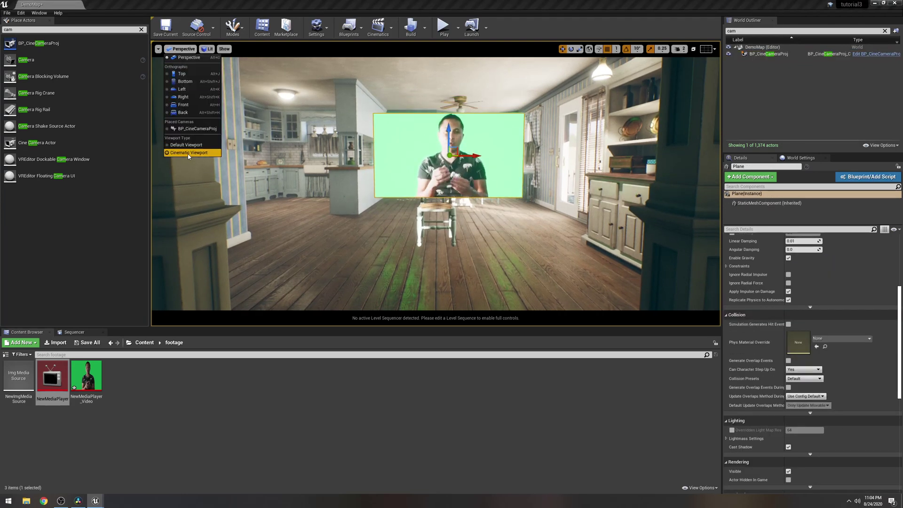
{"action": "left_click", "coordinate": [197, 129]}
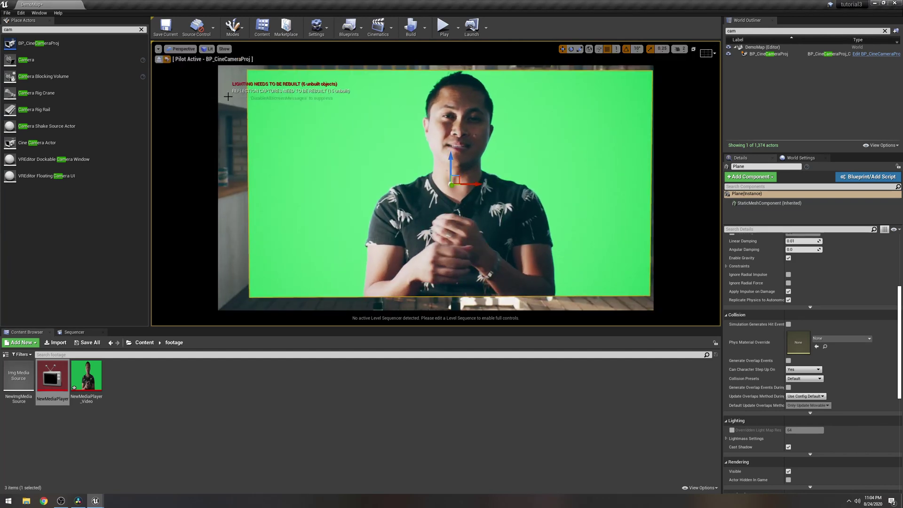
{"action": "scroll", "coordinate": [808, 282], "scroll_direction": "up", "scroll_amount": 6}
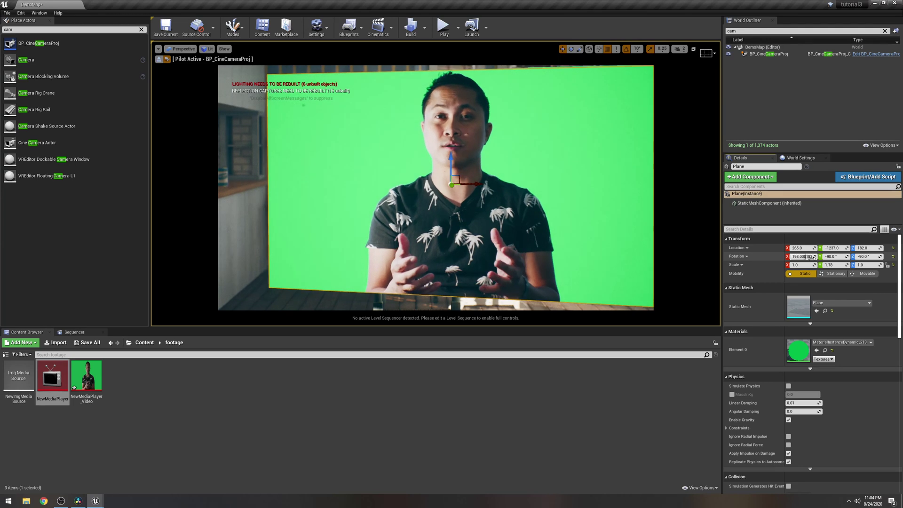
{"action": "key", "text": "ctrl+z"}
{"action": "left_click_drag", "start_coordinate": [801, 248], "coordinate": [798, 248]}
{"action": "left_click", "coordinate": [764, 54]}
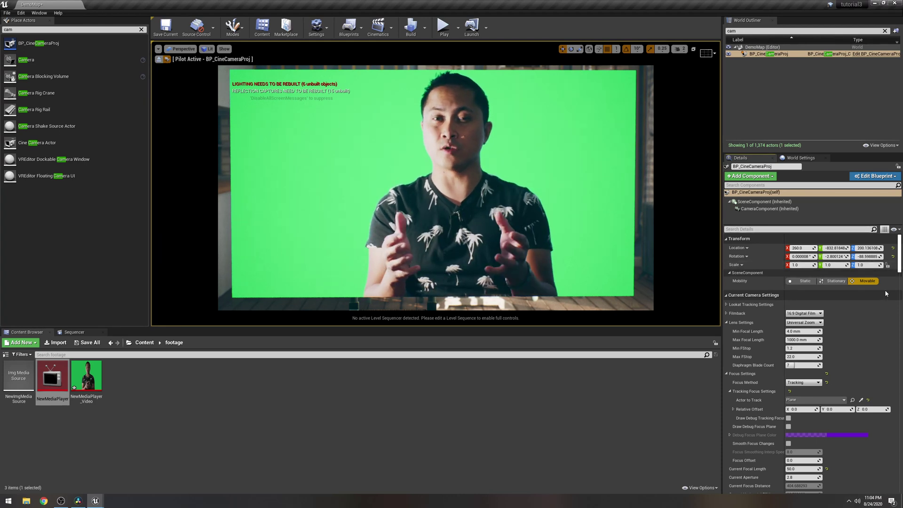
Set the camera's keyer color to a green sampled from the footage's green-screen backdrop.
{"action": "scroll", "coordinate": [743, 309], "scroll_direction": "down", "scroll_amount": 12}
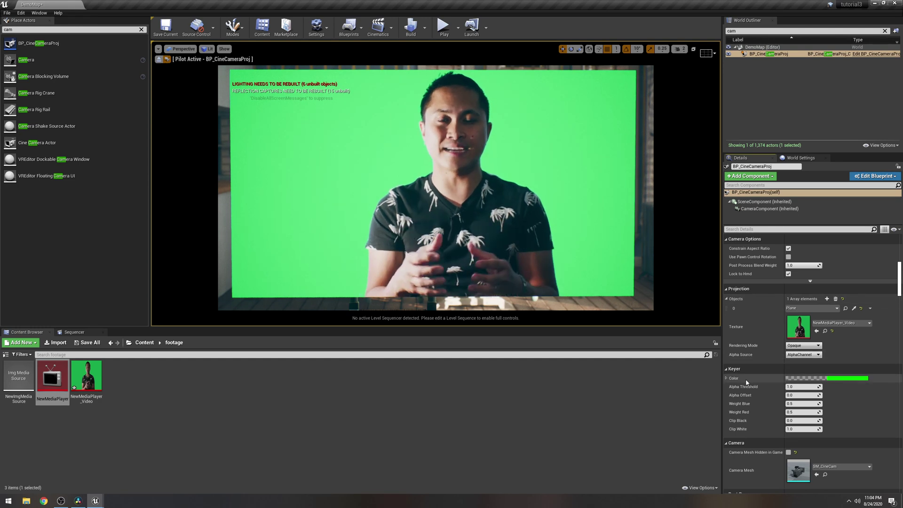
{"action": "left_click", "coordinate": [727, 379]}
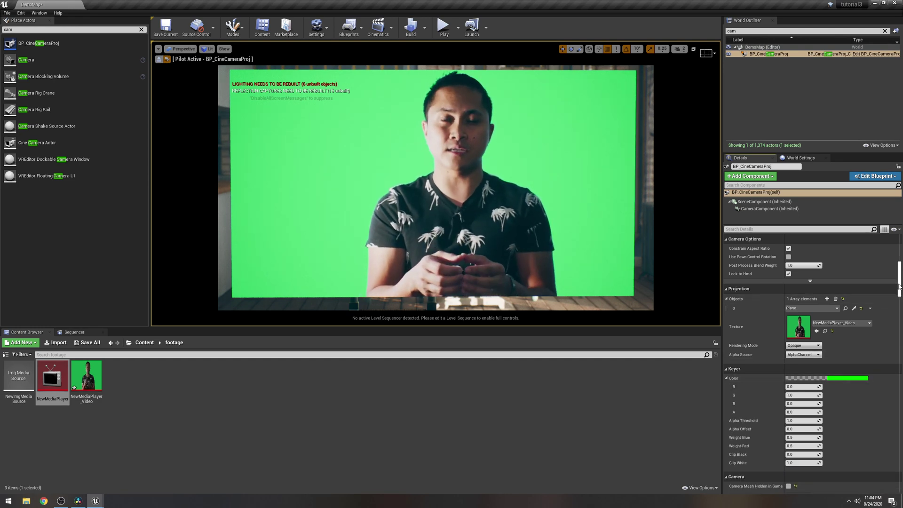
{"action": "left_click_drag", "start_coordinate": [899, 287], "coordinate": [899, 291]}
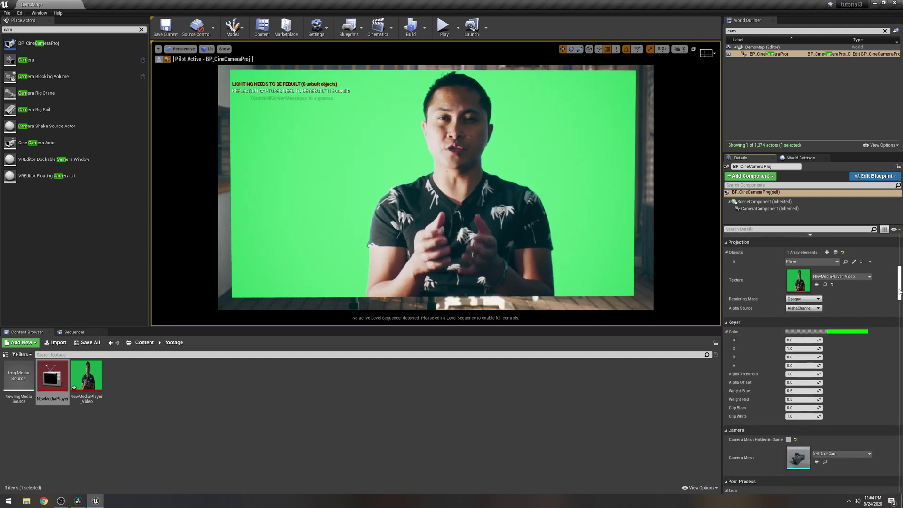
{"action": "left_click", "coordinate": [843, 332]}
{"action": "left_click", "coordinate": [829, 374]}
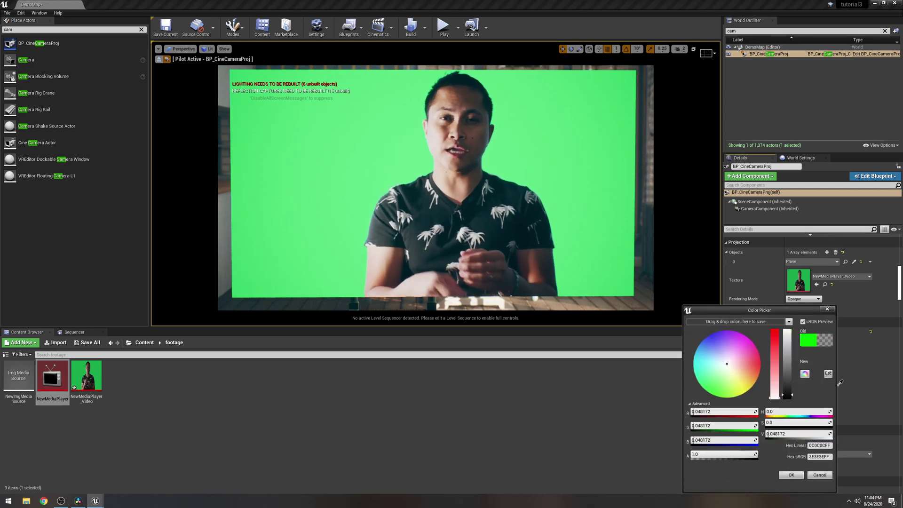
{"action": "left_click", "coordinate": [600, 229]}
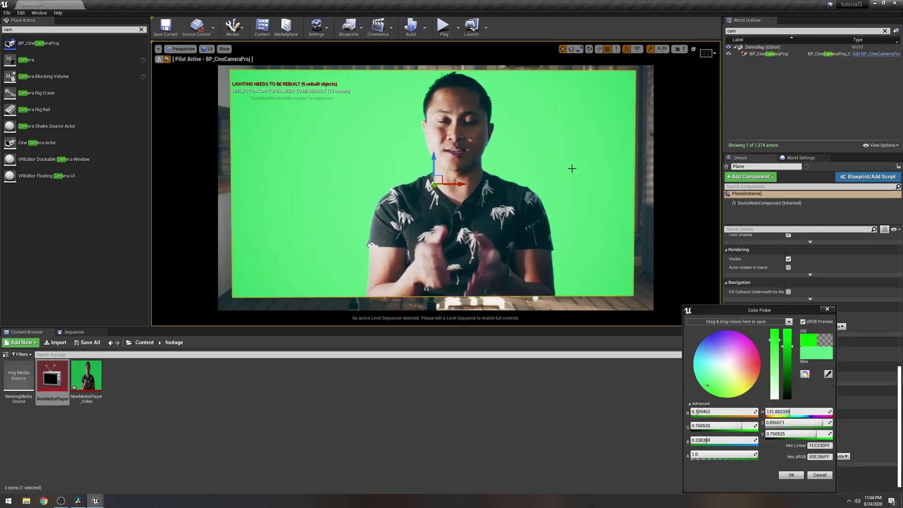
{"action": "left_click", "coordinate": [791, 475]}
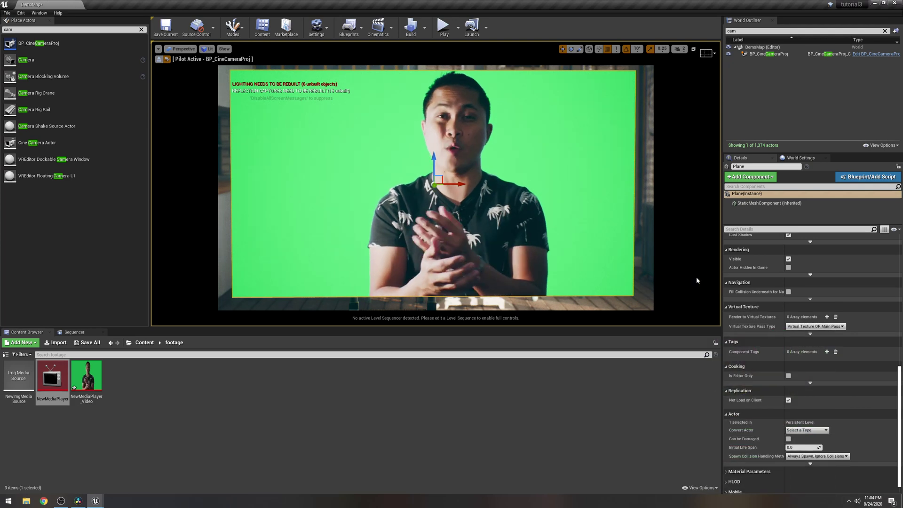
Set BP_CineCameraProj's projection Rendering Mode to Masked and its Alpha Source to Keyer.
{"action": "left_click", "coordinate": [766, 54]}
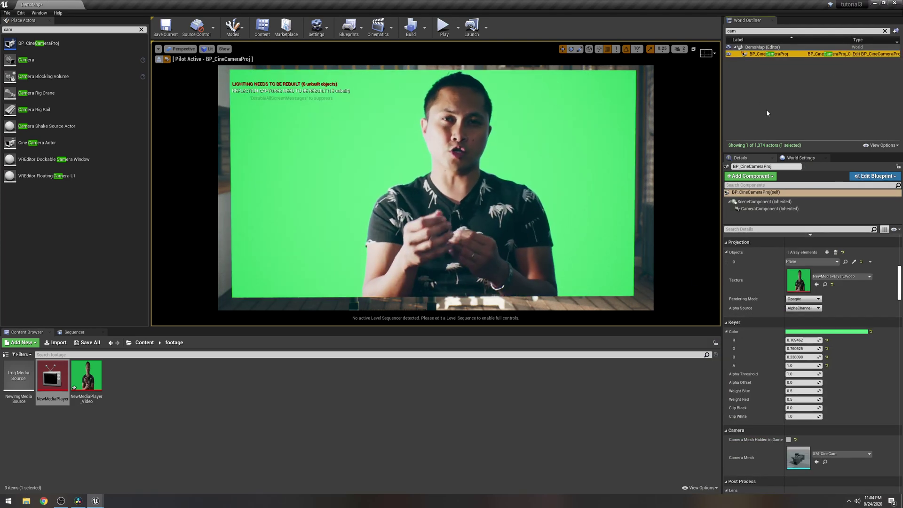
{"action": "left_click", "coordinate": [809, 299]}
{"action": "left_click", "coordinate": [803, 313]}
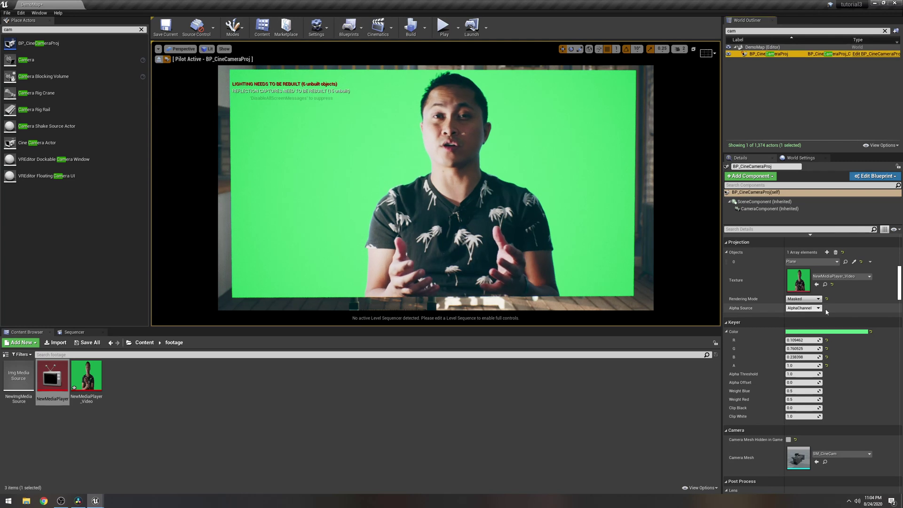
{"action": "left_click", "coordinate": [805, 308]}
{"action": "left_click", "coordinate": [802, 324]}
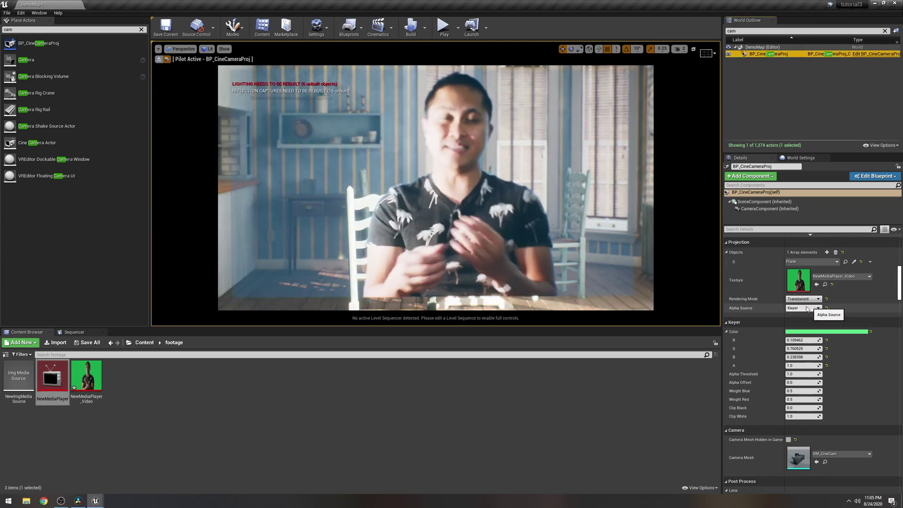
Try the Translucent rendering mode for the projection and return it to Masked.
{"action": "left_click", "coordinate": [803, 299]}
{"action": "left_click", "coordinate": [802, 322]}
{"action": "left_click", "coordinate": [802, 300]}
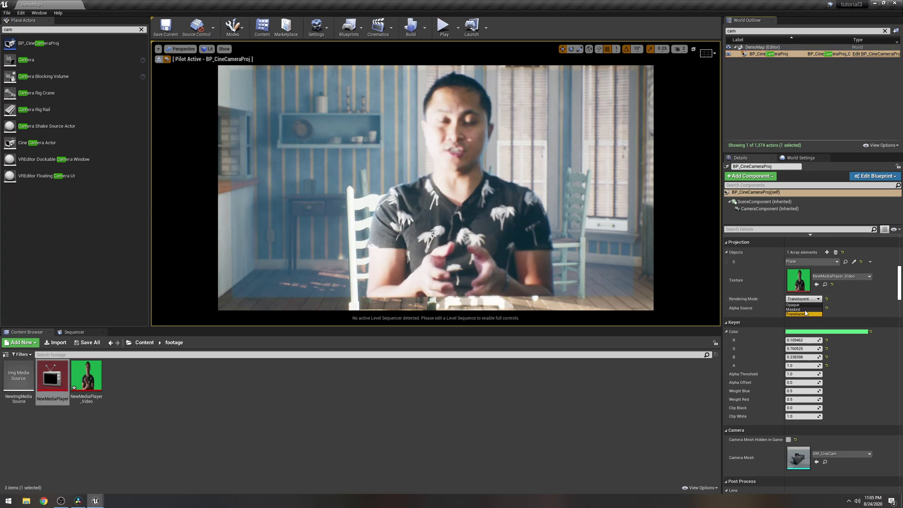
{"action": "left_click", "coordinate": [803, 313]}
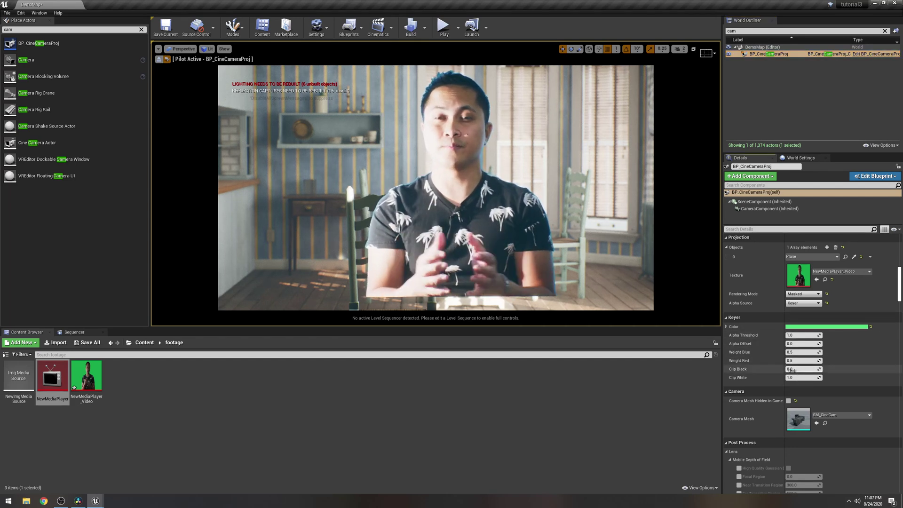
Set the keyer's Clip Black to -1.
{"action": "mouse_move", "coordinate": [803, 370]}
{"action": "left_mouse_down"}
{"action": "mouse_move", "coordinate": [821, 370]}
{"action": "mouse_move", "coordinate": [786, 369]}
{"action": "left_mouse_up"}
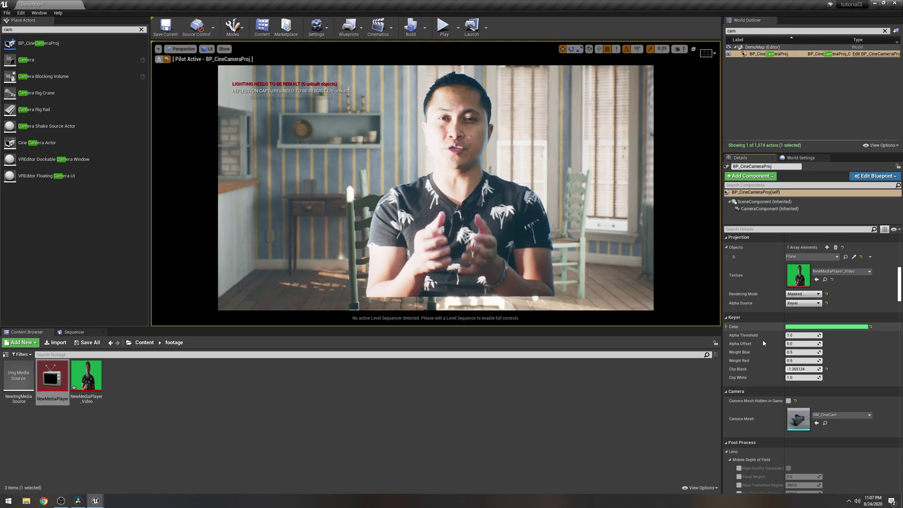
{"action": "left_click", "coordinate": [797, 369]}
{"action": "type", "text": "-1"}
{"action": "key", "text": "Return"}
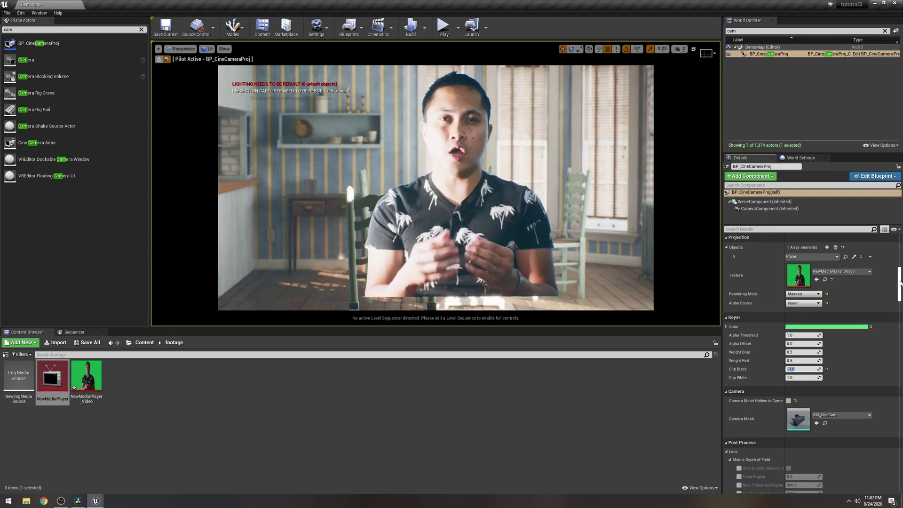
Filter the camera's details to its exposure settings with "expos".
{"action": "left_click_drag", "start_coordinate": [900, 282], "coordinate": [889, 397]}
{"action": "scroll", "coordinate": [889, 397], "scroll_direction": "down", "scroll_amount": 2}
{"action": "scroll", "coordinate": [888, 386], "scroll_direction": "up", "scroll_amount": 6}
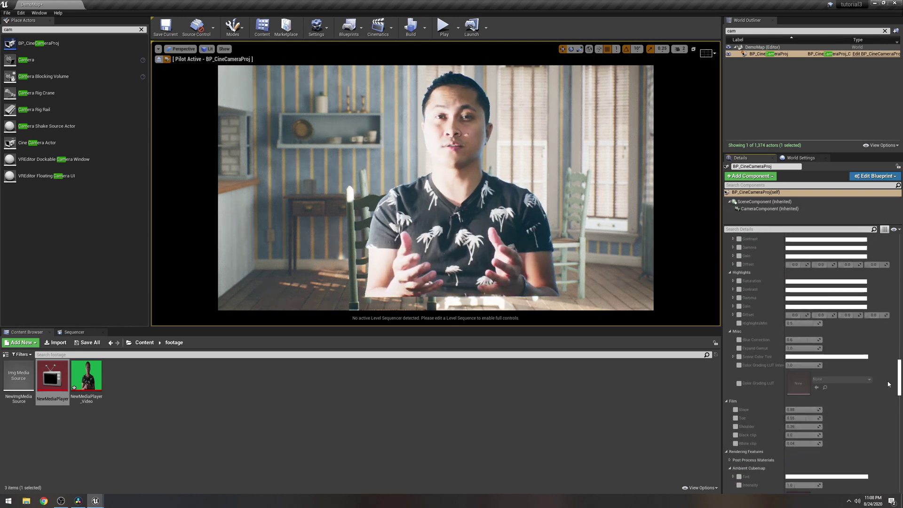
{"action": "scroll", "coordinate": [889, 377], "scroll_direction": "down", "scroll_amount": 10}
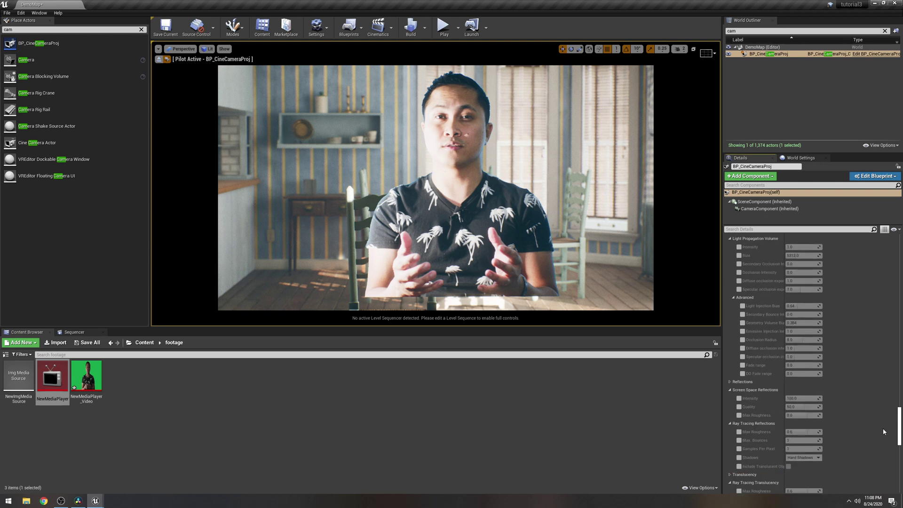
{"action": "left_click", "coordinate": [749, 230]}
{"action": "type", "text": "expos"}
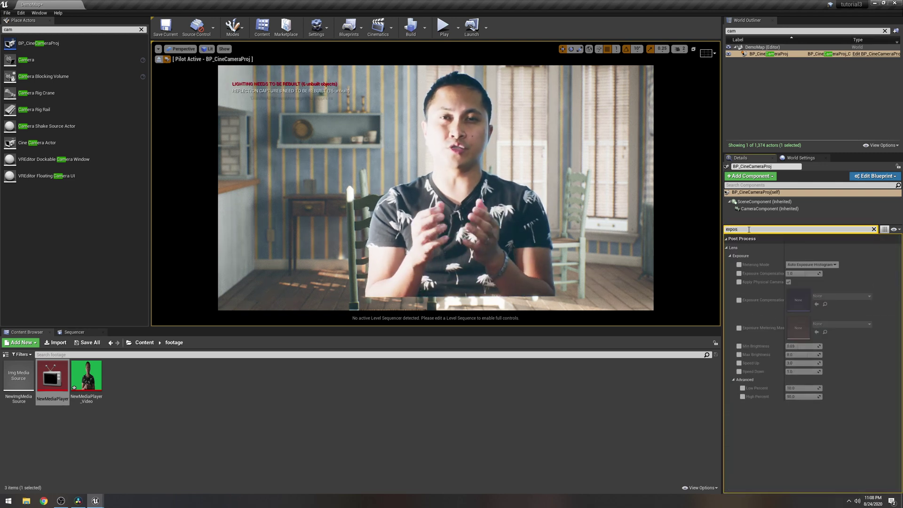
Enable the Metering Mode and Exposure Compensation overrides and set the metering mode to Manual.
{"action": "left_click", "coordinate": [739, 265]}
{"action": "left_click", "coordinate": [739, 273]}
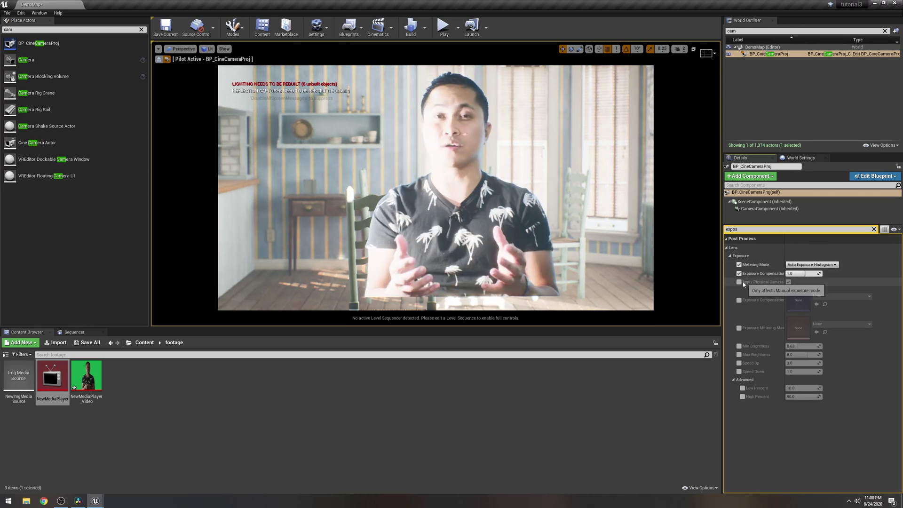
{"action": "left_click", "coordinate": [803, 266]}
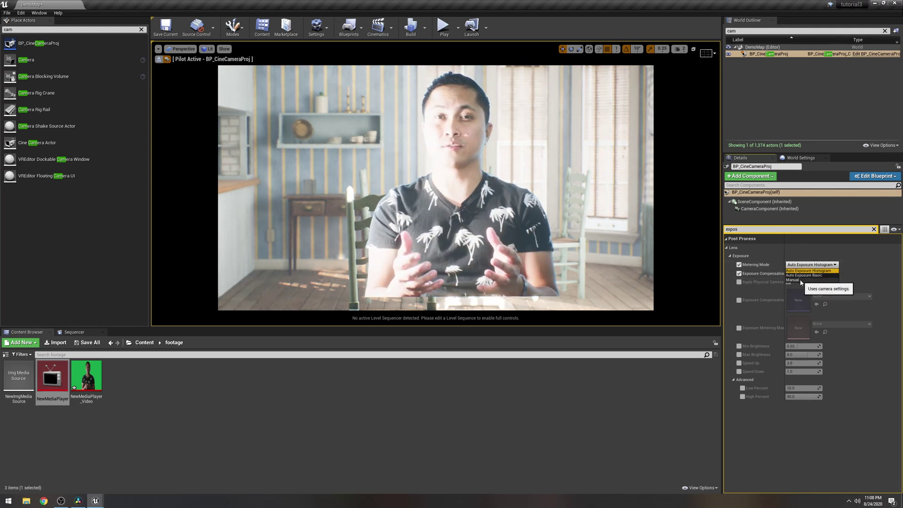
{"action": "left_click", "coordinate": [809, 280]}
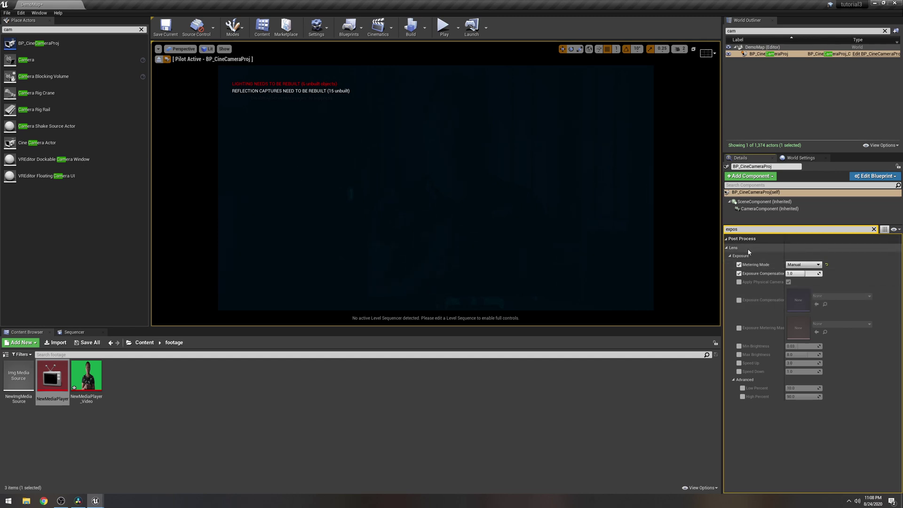
Return to the default viewport, looking through BP_CineCameraProj, and raise its Exposure Compensation to about 8.7.
{"action": "left_click", "coordinate": [181, 49]}
{"action": "left_click", "coordinate": [186, 145]}
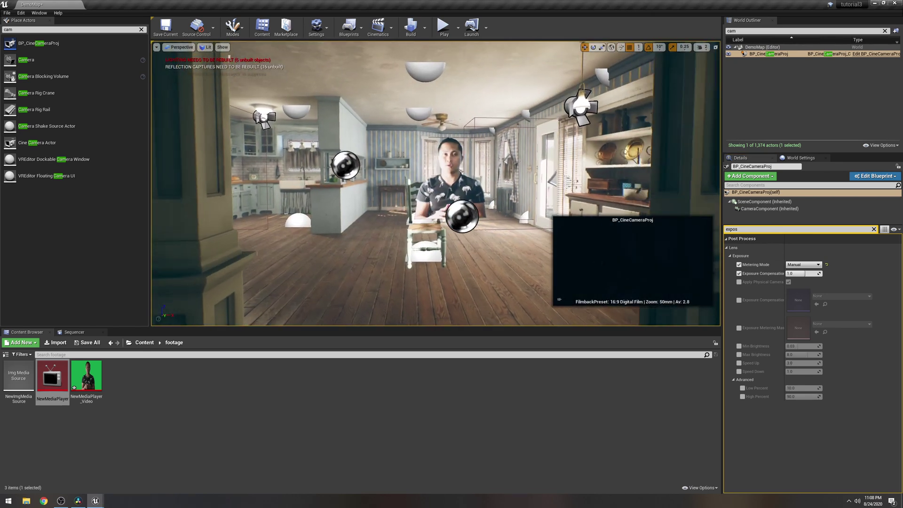
{"action": "right_click_drag", "start_coordinate": [657, 232], "coordinate": [674, 224]}
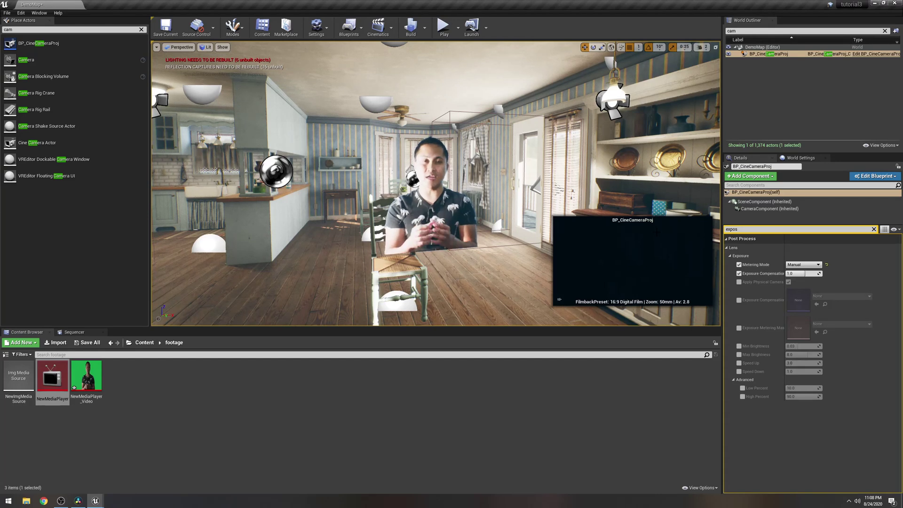
{"action": "left_click", "coordinate": [179, 47]}
{"action": "left_click", "coordinate": [195, 127]}
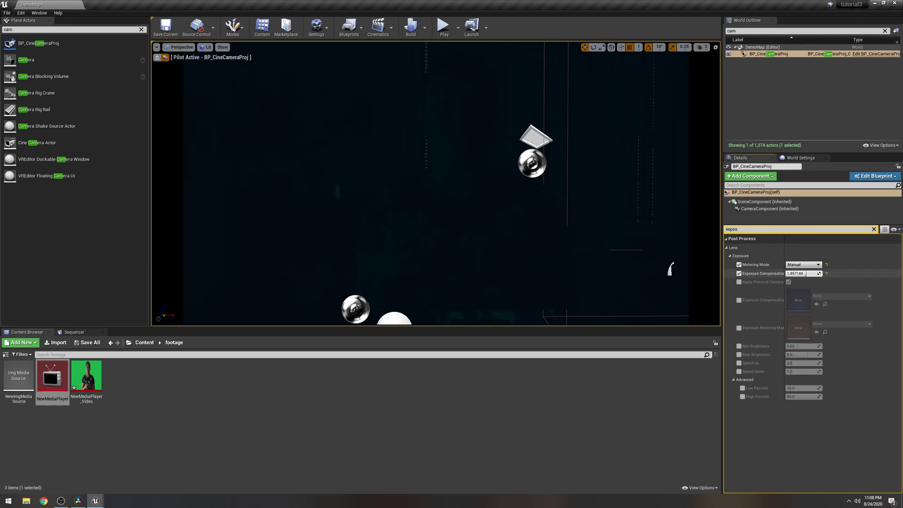
{"action": "left_click_drag", "start_coordinate": [808, 273], "coordinate": [815, 273]}
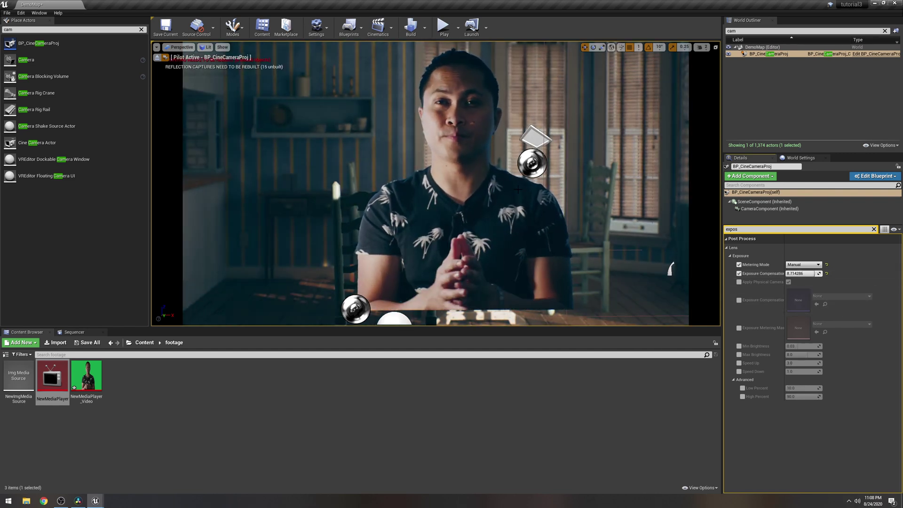
Find the light actors and place a Point Light in front of the shelf on the room's back wall.
{"action": "left_click", "coordinate": [141, 30]}
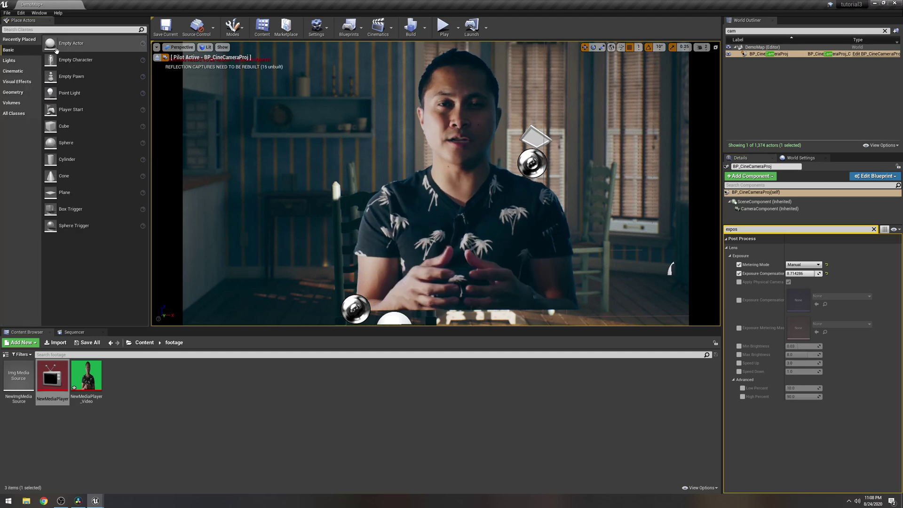
{"action": "left_click", "coordinate": [26, 30]}
{"action": "type", "text": "lgiht"}
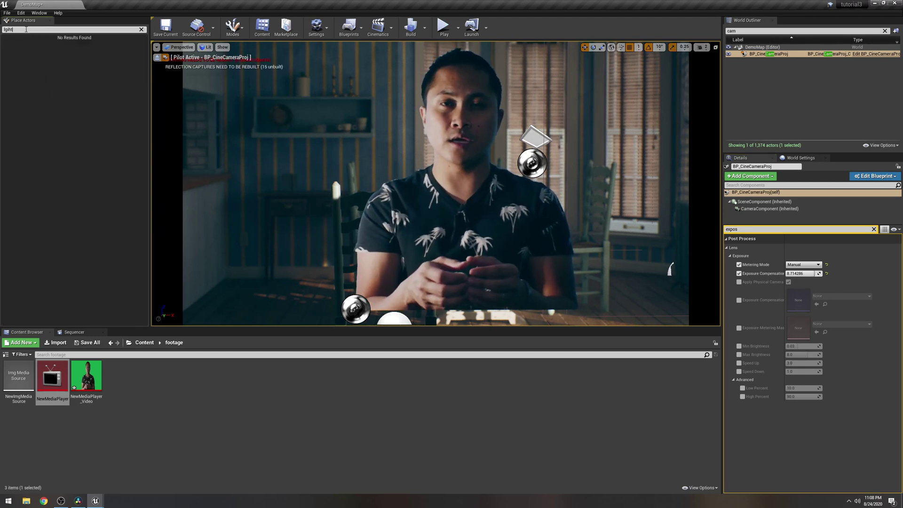
{"action": "key", "text": "BackSpace"}
{"action": "key", "text": "BackSpace"}
{"action": "key", "text": "BackSpace"}
{"action": "key", "text": "BackSpace"}
{"action": "type", "text": "igh"}
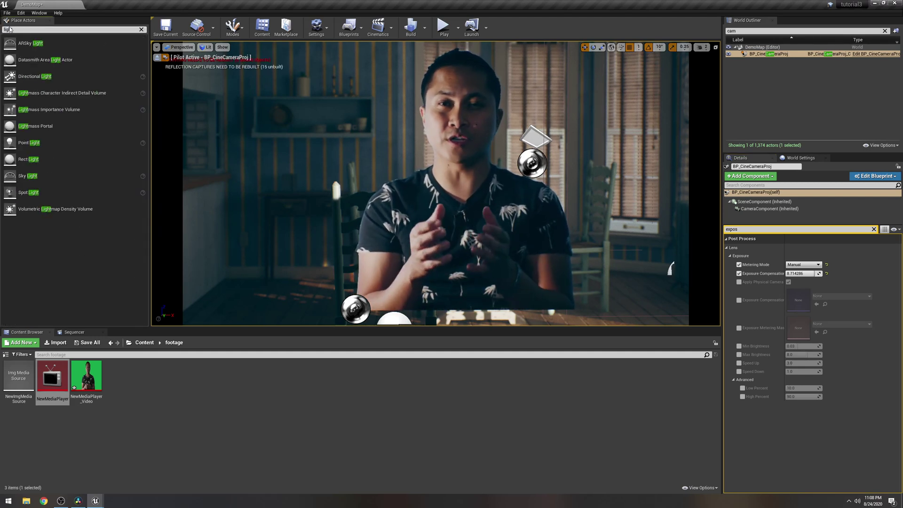
{"action": "type", "text": "t"}
{"action": "left_click_drag", "start_coordinate": [29, 142], "coordinate": [310, 138]}
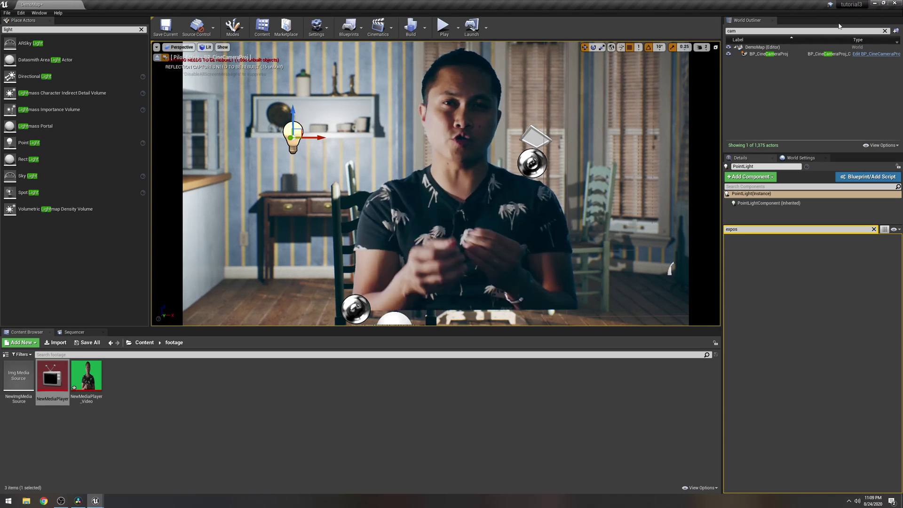
Clear the outliner's search filter and turn on Game View to hide the editor icons in the viewport.
{"action": "left_click", "coordinate": [885, 31]}
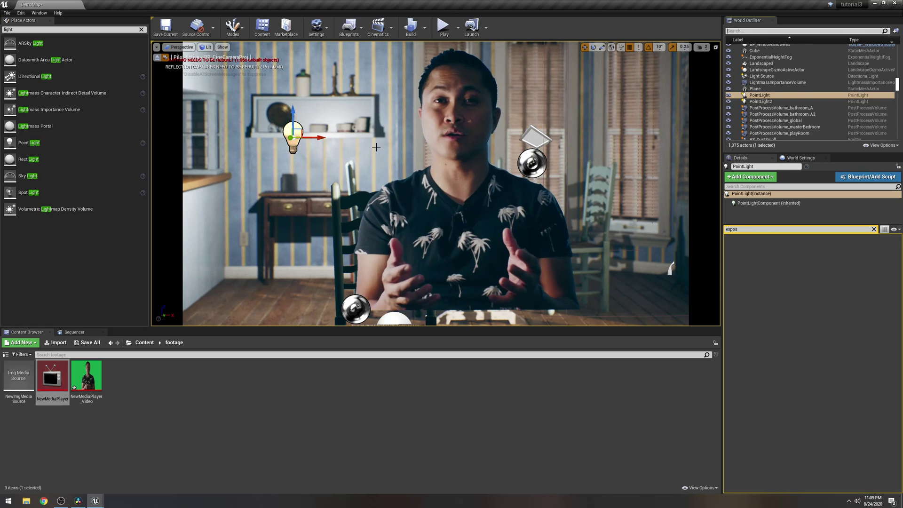
{"action": "left_click", "coordinate": [445, 157]}
{"action": "key", "text": "g"}
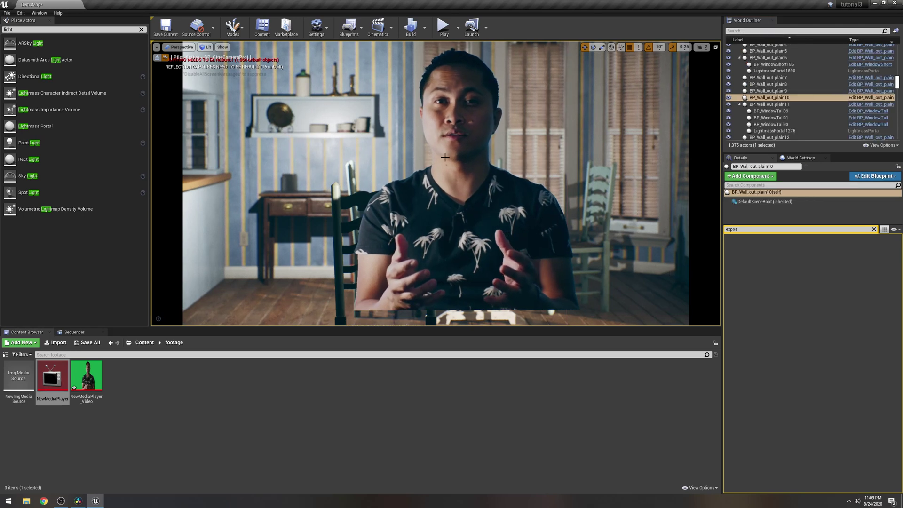
Create a level sequence saved as NewLevelSequence and set its display rate to 24 fps.
{"action": "left_click", "coordinate": [378, 26]}
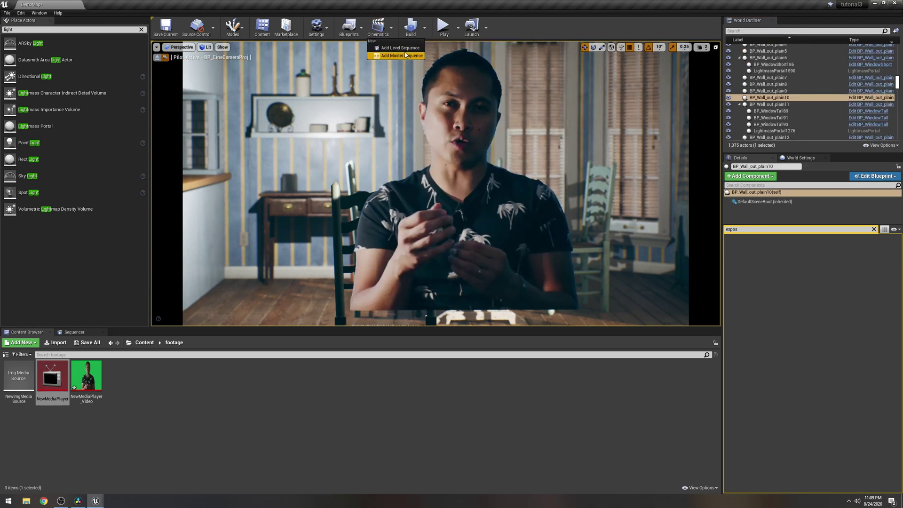
{"action": "left_click", "coordinate": [395, 42]}
{"action": "left_click", "coordinate": [622, 360]}
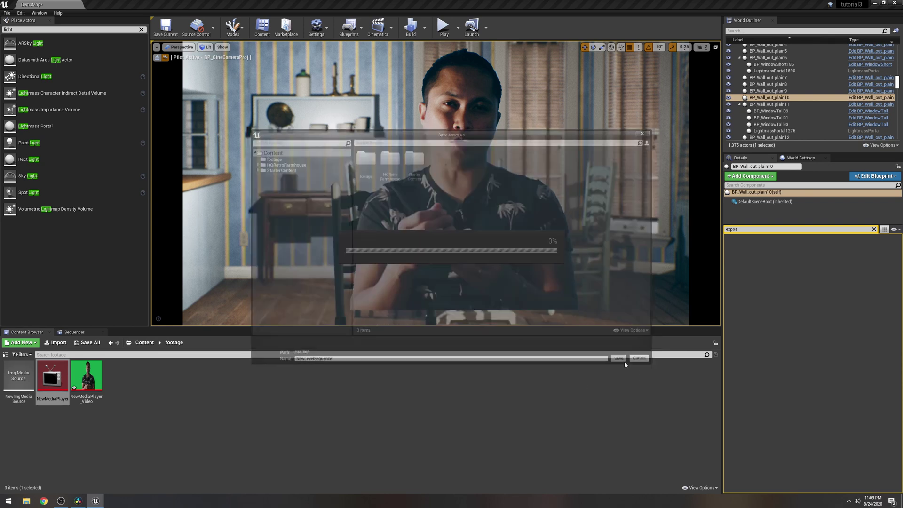
{"action": "left_click", "coordinate": [201, 342]}
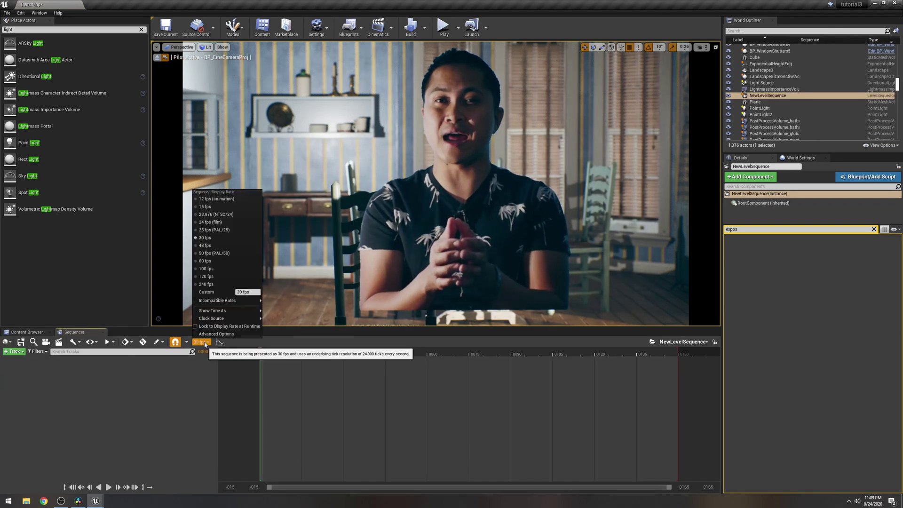
{"action": "left_click", "coordinate": [249, 239]}
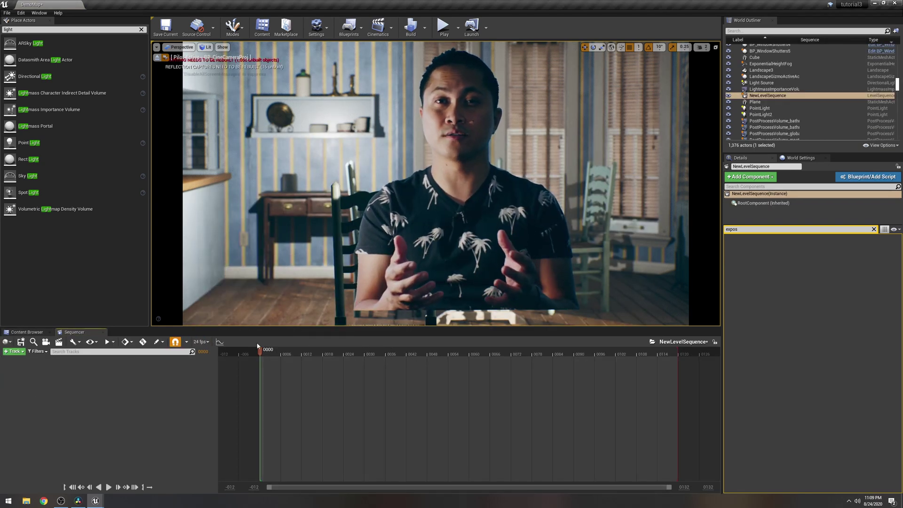
Add the BP_CineCameraProj actor to the level sequence, keeping the playhead at frame 0000.
{"action": "left_click", "coordinate": [20, 353]}
{"action": "mouse_move", "coordinate": [23, 361]}
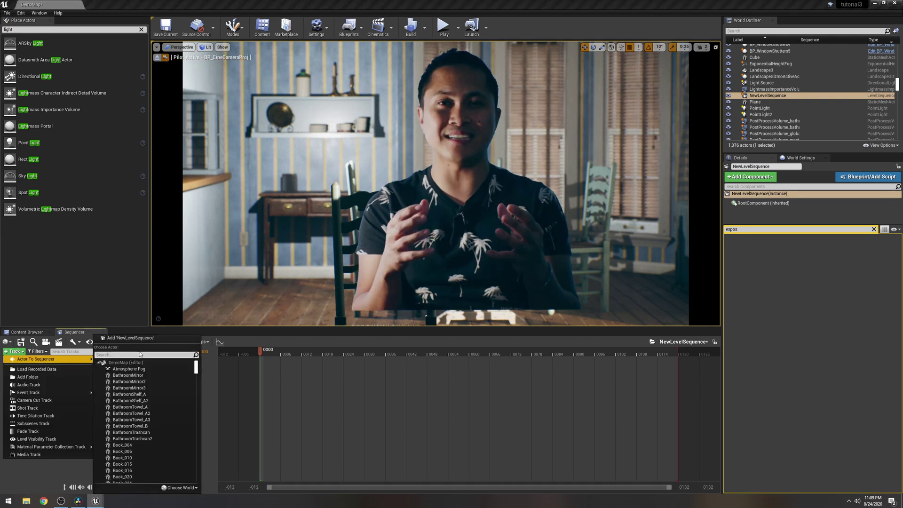
{"action": "type", "text": "cam"}
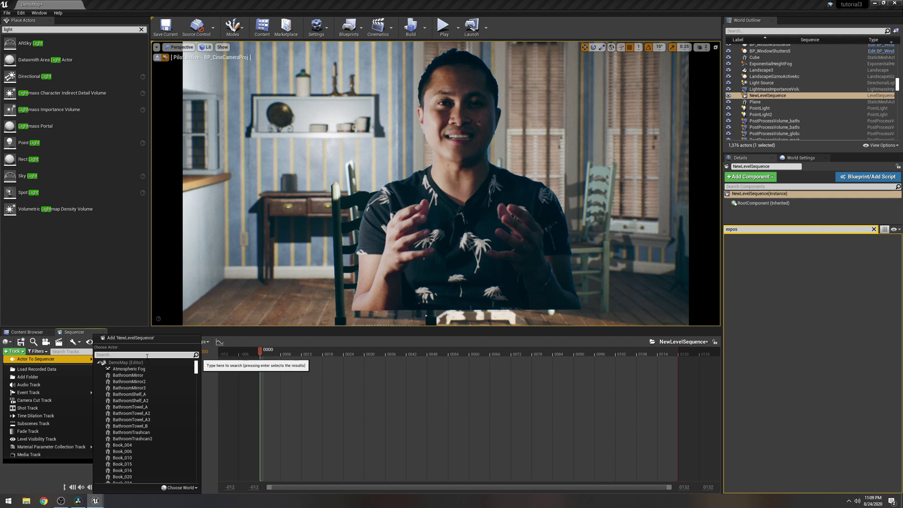
{"action": "left_click", "coordinate": [147, 356]}
{"action": "type", "text": "cam"}
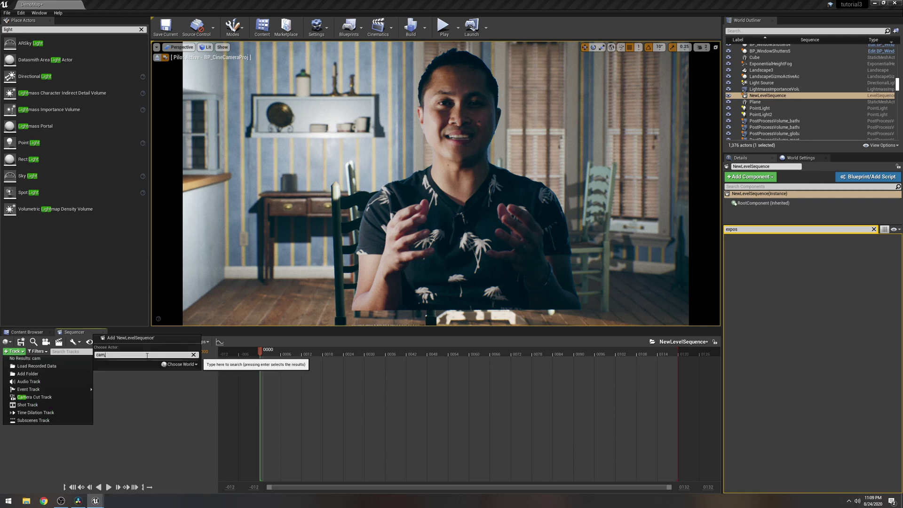
{"action": "left_click", "coordinate": [145, 368]}
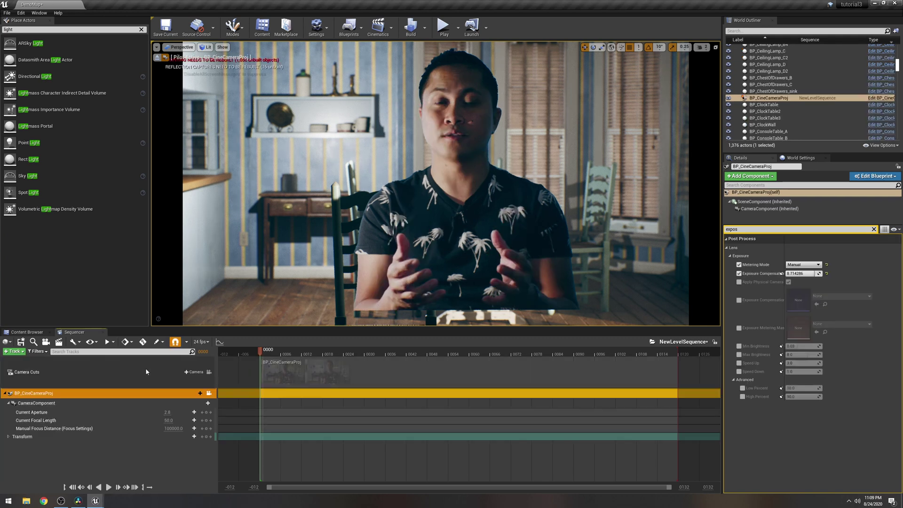
{"action": "scroll", "coordinate": [323, 403], "scroll_direction": "down", "scroll_amount": 2, "text": "ctrl"}
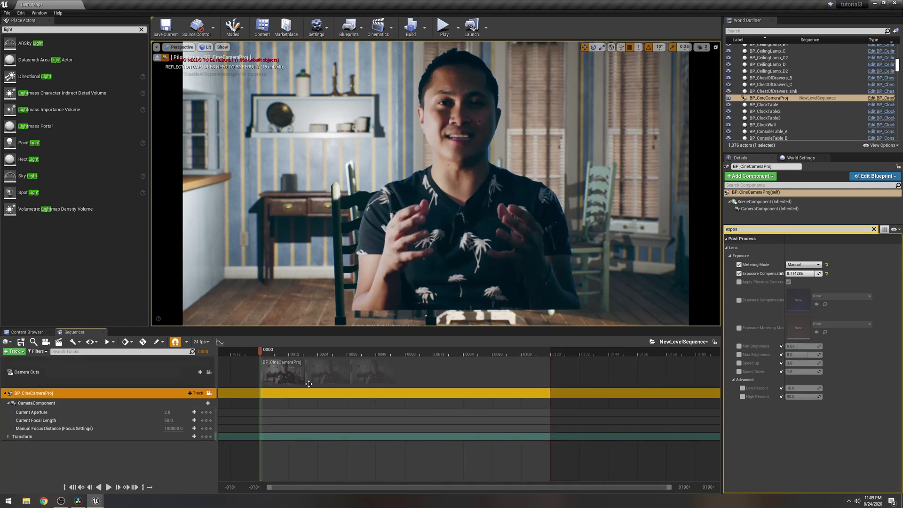
{"action": "mouse_move", "coordinate": [261, 350]}
{"action": "left_mouse_down"}
{"action": "mouse_move", "coordinate": [300, 351]}
{"action": "mouse_move", "coordinate": [261, 353]}
{"action": "left_mouse_up"}
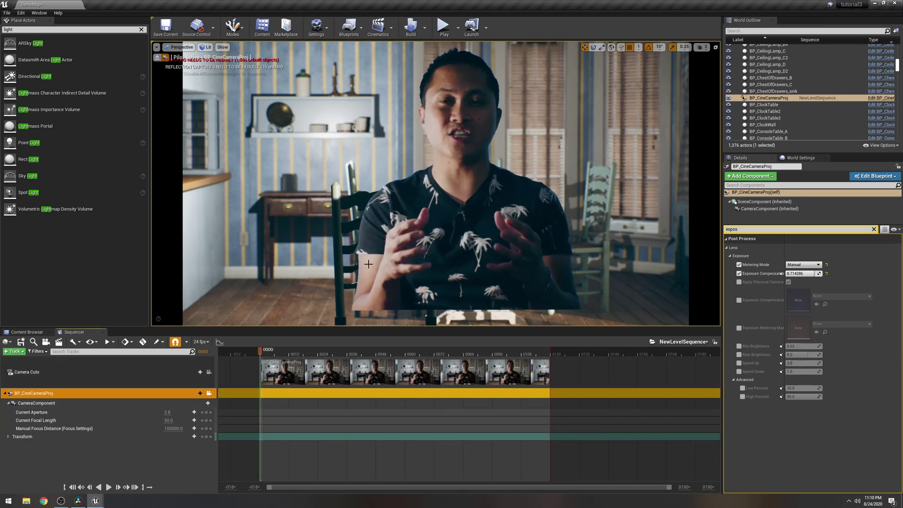
Open the sequence's movie render settings and choose Apple ProRes Encoder (mov) output at 3840 x 2160 resolution.
{"action": "left_click", "coordinate": [58, 343]}
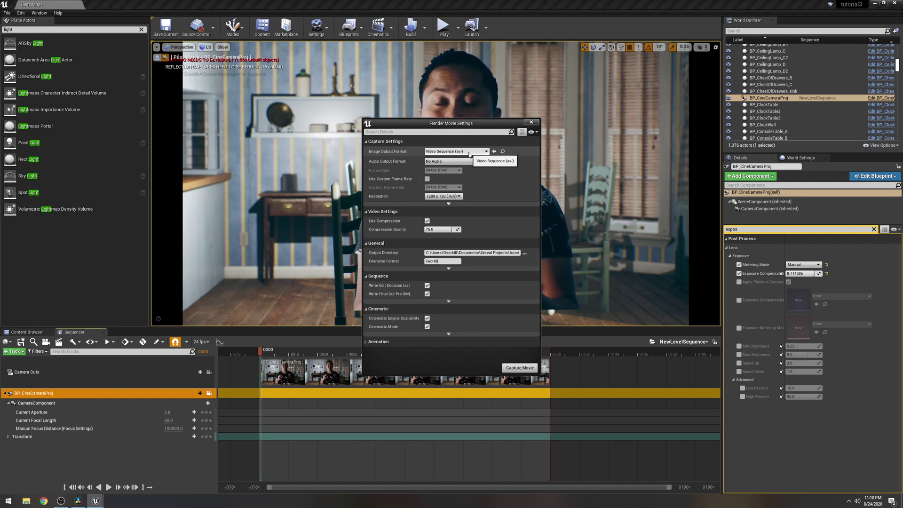
{"action": "left_click", "coordinate": [469, 152]}
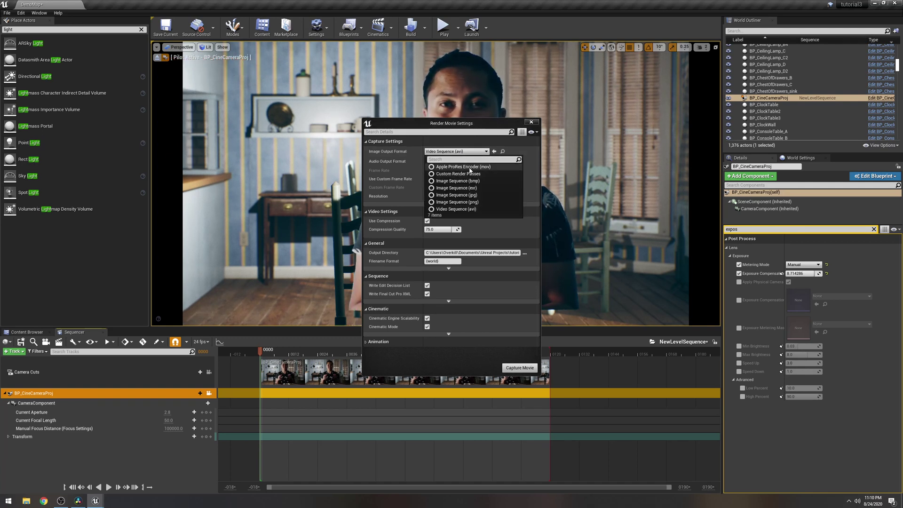
{"action": "left_click", "coordinate": [472, 174]}
{"action": "left_click", "coordinate": [444, 196]}
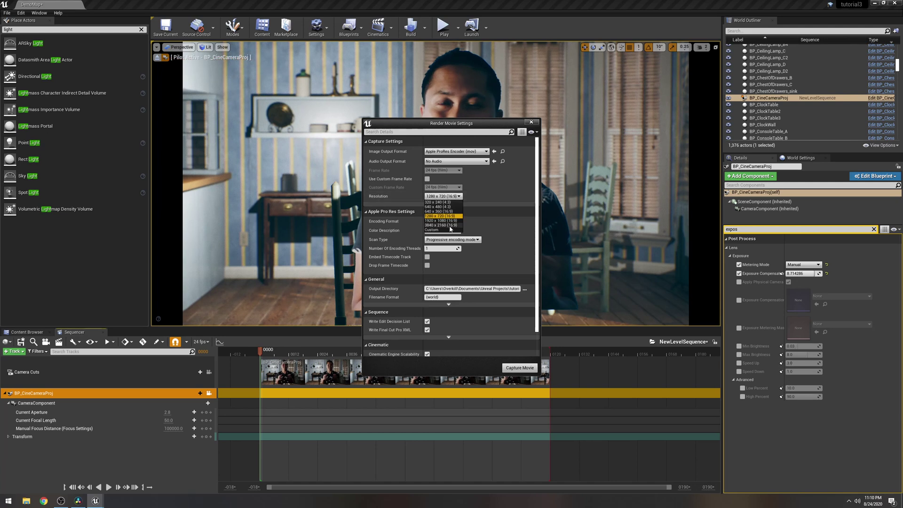
{"action": "left_click", "coordinate": [440, 217]}
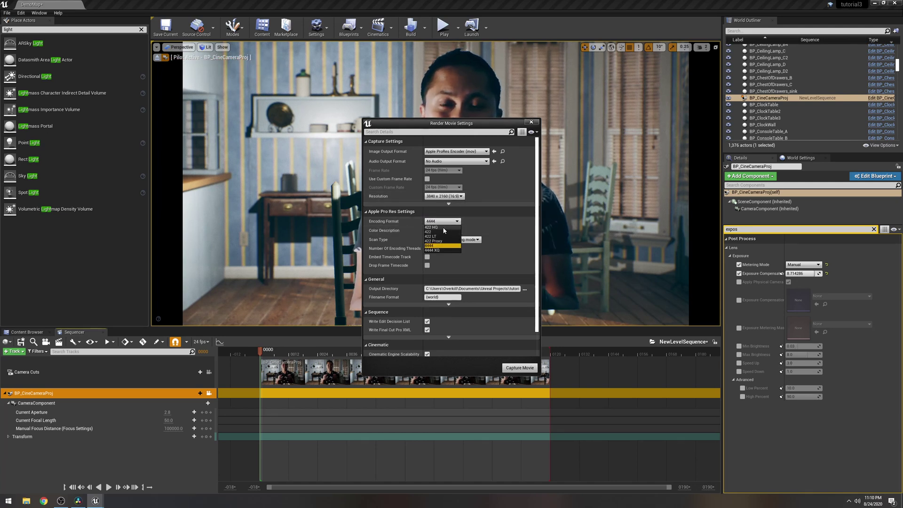
Keep the ProRes scan type at Progressive encoding mode and set the number of encoding threads to 32.
{"action": "left_click", "coordinate": [453, 240]}
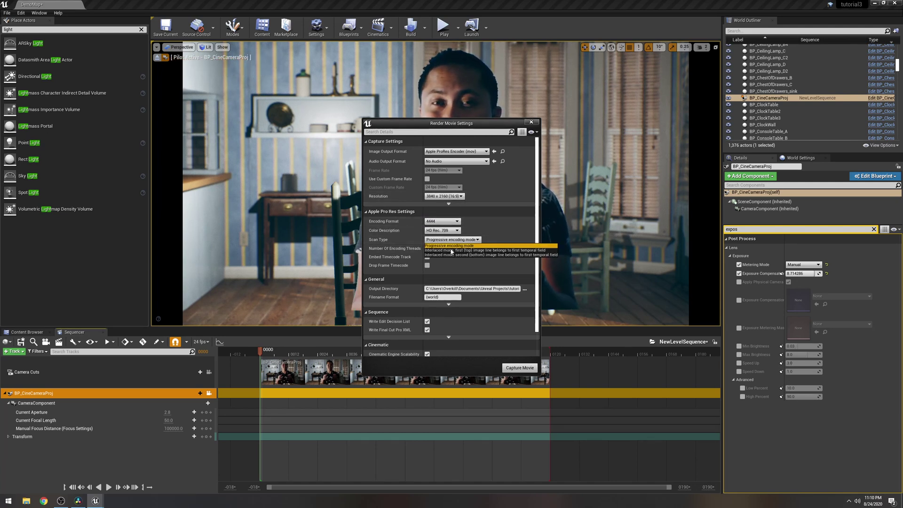
{"action": "left_click", "coordinate": [453, 246]}
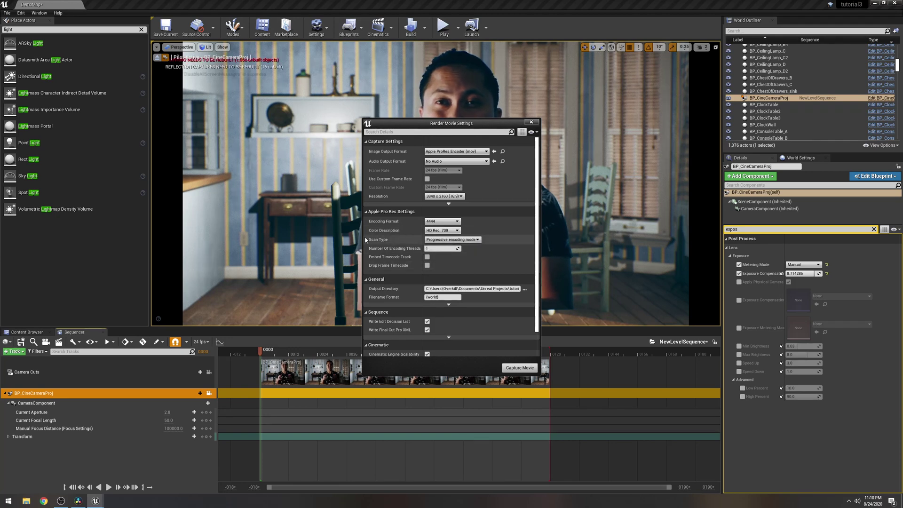
{"action": "left_click", "coordinate": [439, 248]}
{"action": "type", "text": "32"}
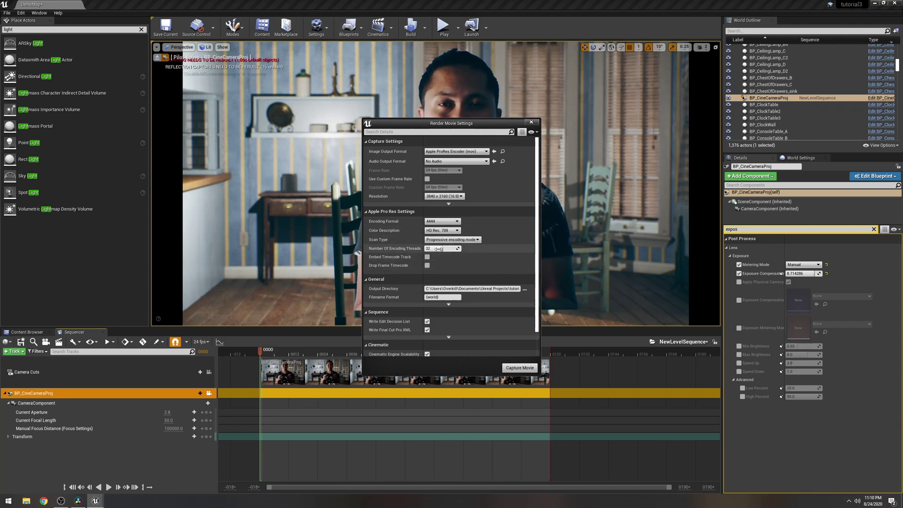
{"action": "key", "text": "Return"}
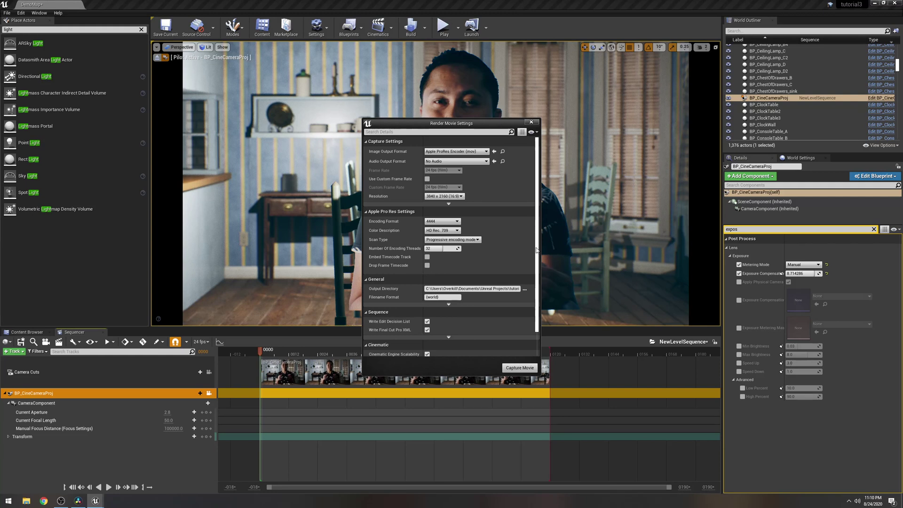
Set the render's output directory to the greenscreen folder on the Desktop.
{"action": "scroll", "coordinate": [534, 254], "scroll_direction": "down", "scroll_amount": 2}
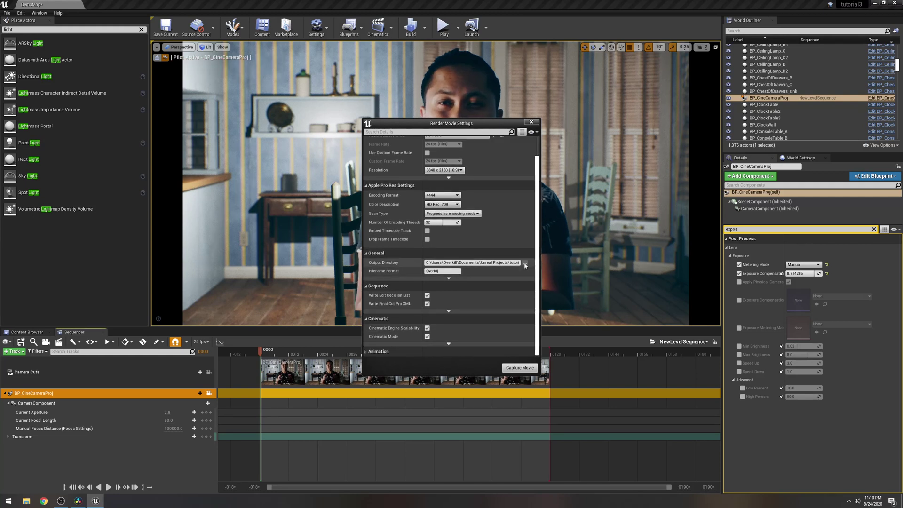
{"action": "left_click", "coordinate": [525, 264]}
{"action": "left_click", "coordinate": [390, 294]}
{"action": "left_click", "coordinate": [565, 209]}
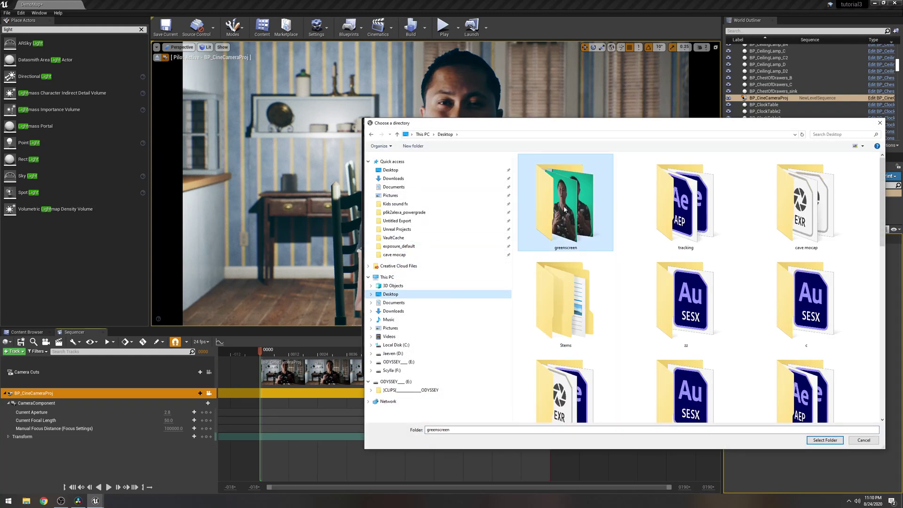
{"action": "double_click", "coordinate": [565, 209]}
{"action": "left_click", "coordinate": [826, 440]}
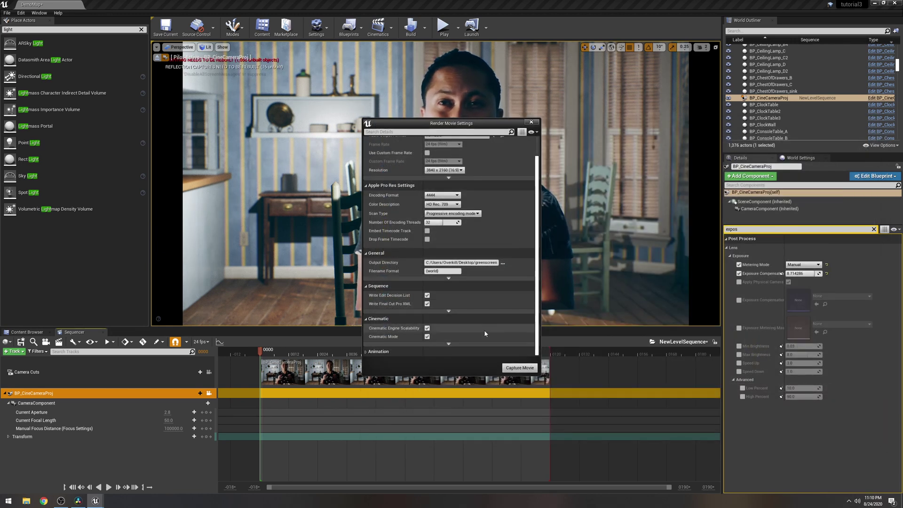
Enable the custom end frame at 0120 and capture the movie, saving all the modified content.
{"action": "left_click", "coordinate": [374, 351]}
{"action": "scroll", "coordinate": [414, 306], "scroll_direction": "down", "scroll_amount": 3}
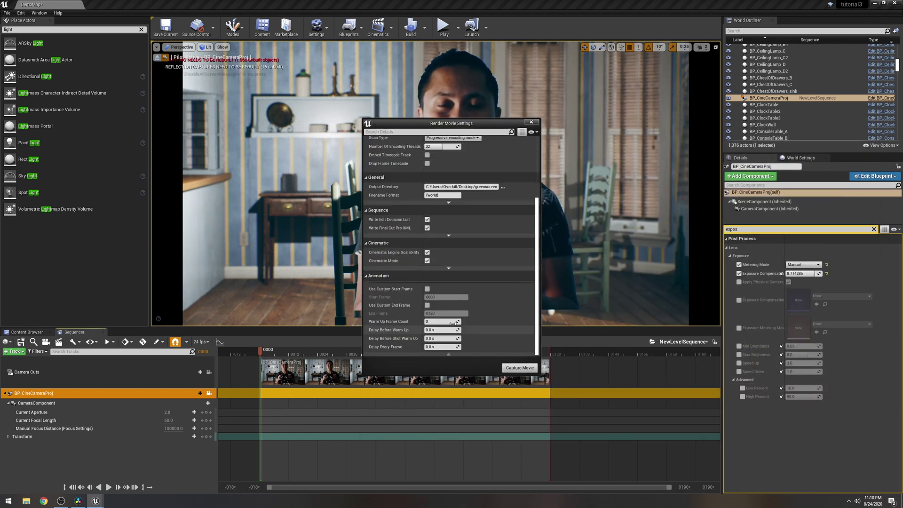
{"action": "left_click", "coordinate": [427, 305]}
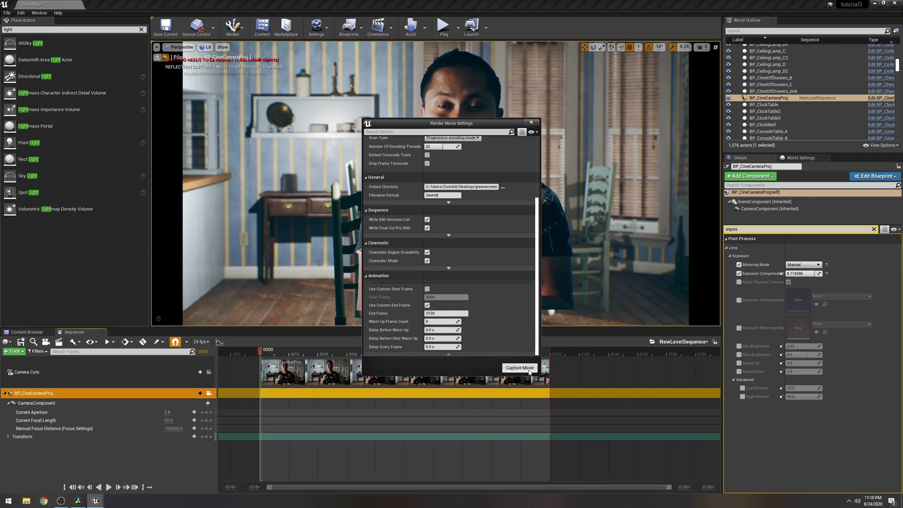
{"action": "left_click", "coordinate": [528, 370]}
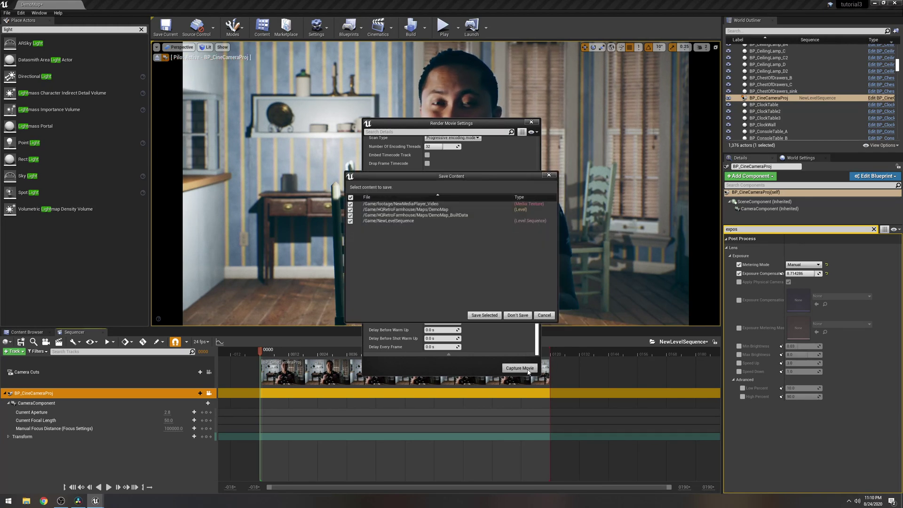
{"action": "left_click", "coordinate": [481, 315]}
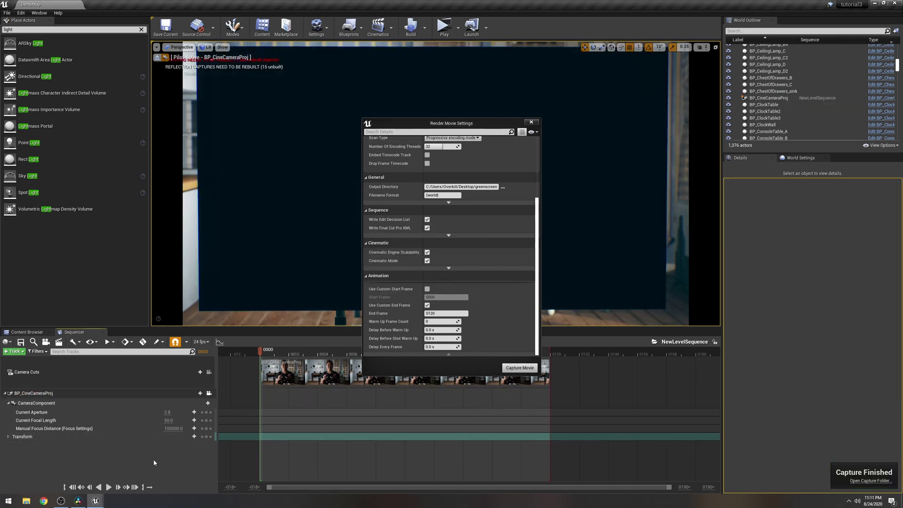
Switch to DaVinci Resolve and preview the rendered DemoMap.mov from the Desktop's greenscreen folder.
{"action": "left_click", "coordinate": [78, 501]}
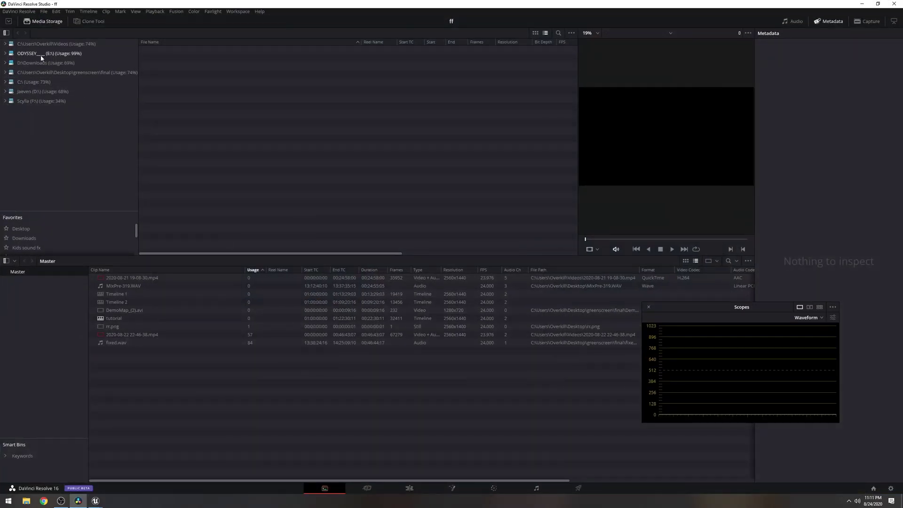
{"action": "left_click", "coordinate": [31, 228]}
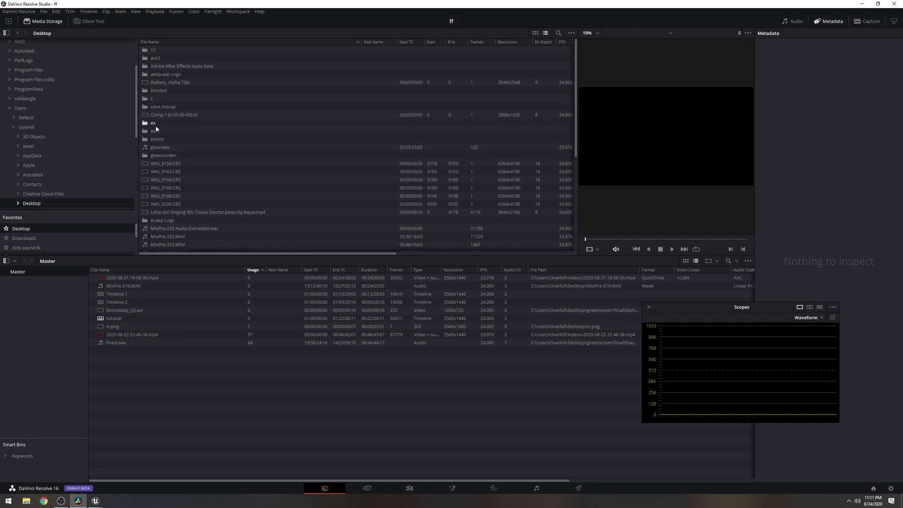
{"action": "double_click", "coordinate": [175, 155]}
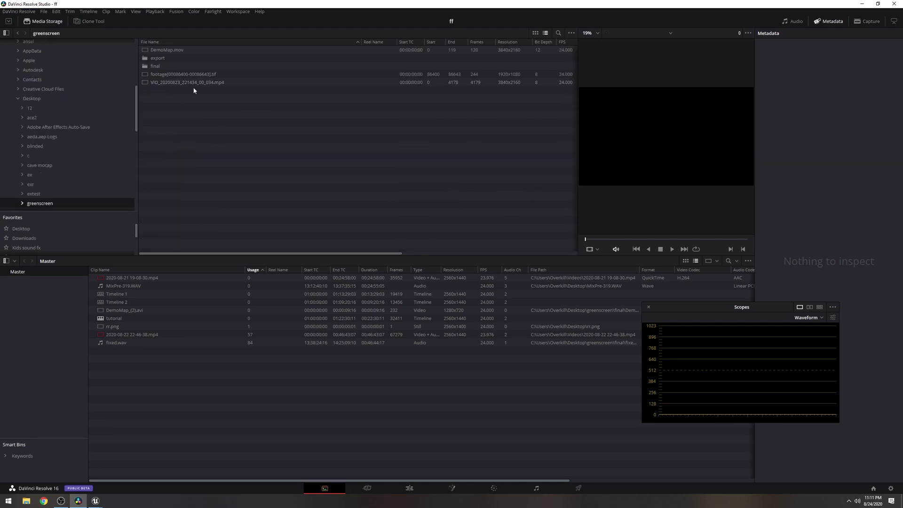
{"action": "left_click", "coordinate": [181, 51]}
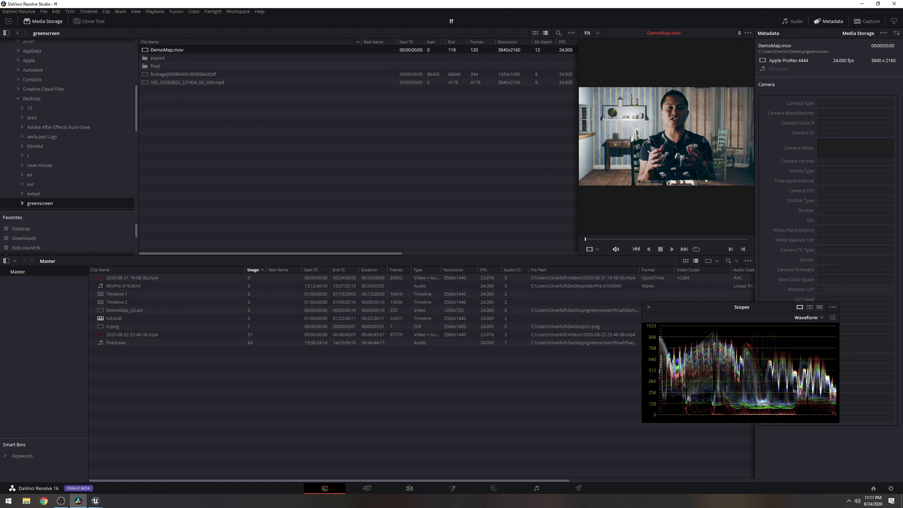
Add the rendered DemoMap.mov to the Master bin of the media pool, and scrub and play the clip to check the composite.
{"action": "left_click_drag", "start_coordinate": [180, 50], "coordinate": [264, 444]}
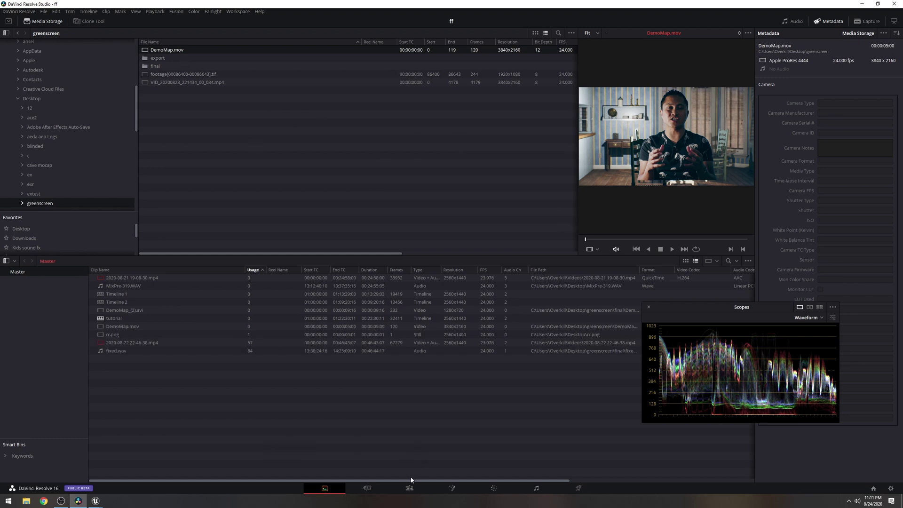
{"action": "left_click", "coordinate": [598, 239]}
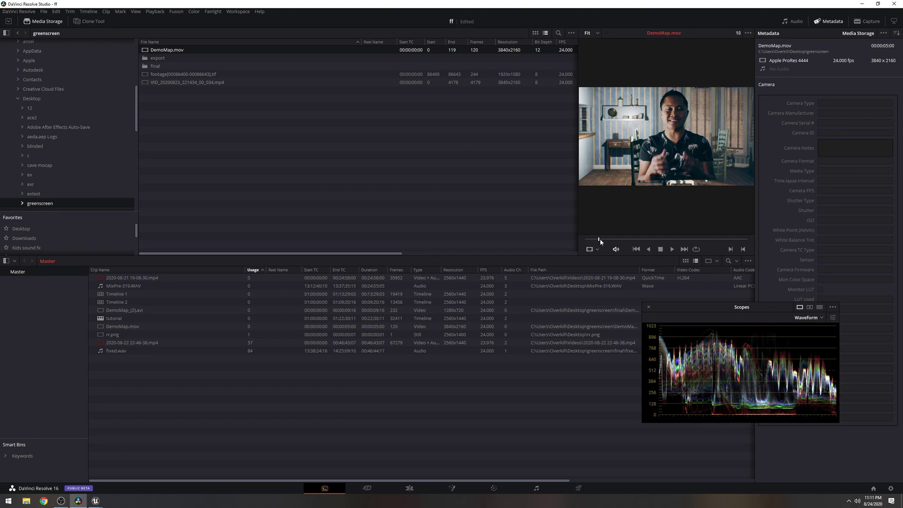
{"action": "left_click_drag", "start_coordinate": [600, 238], "coordinate": [619, 245]}
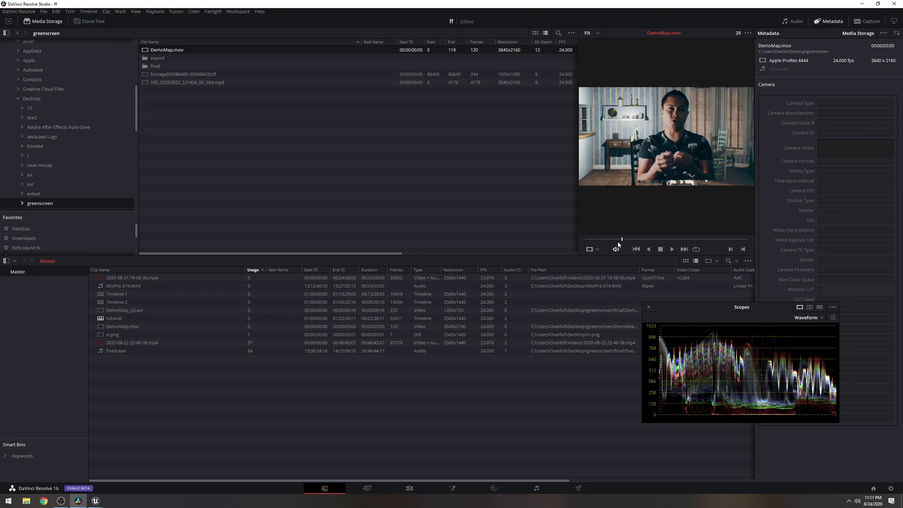
{"action": "left_click", "coordinate": [672, 250]}
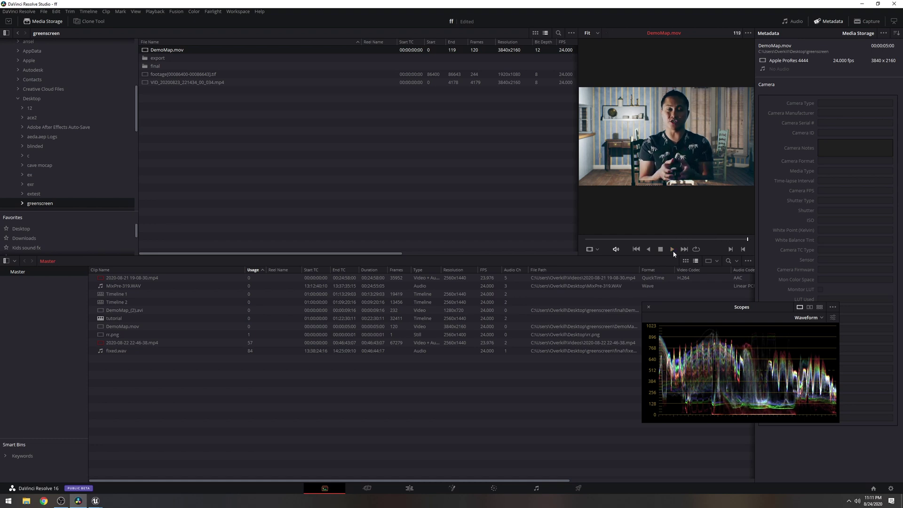
{"action": "left_click_drag", "start_coordinate": [638, 239], "coordinate": [596, 240]}
{"action": "key", "text": "space"}
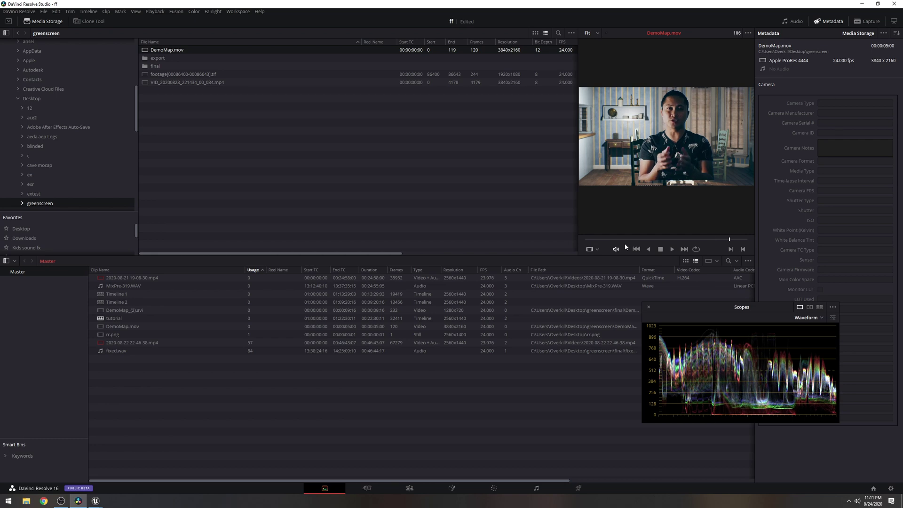
{"action": "key", "text": "space"}
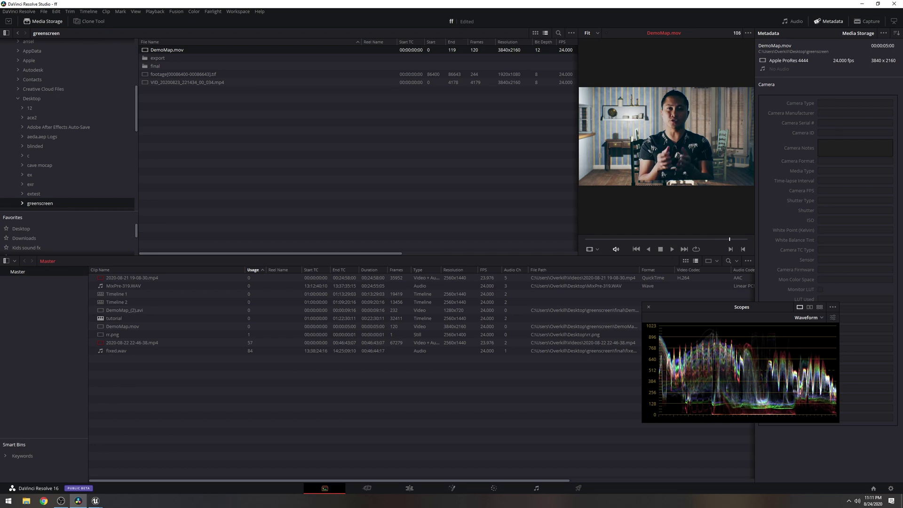